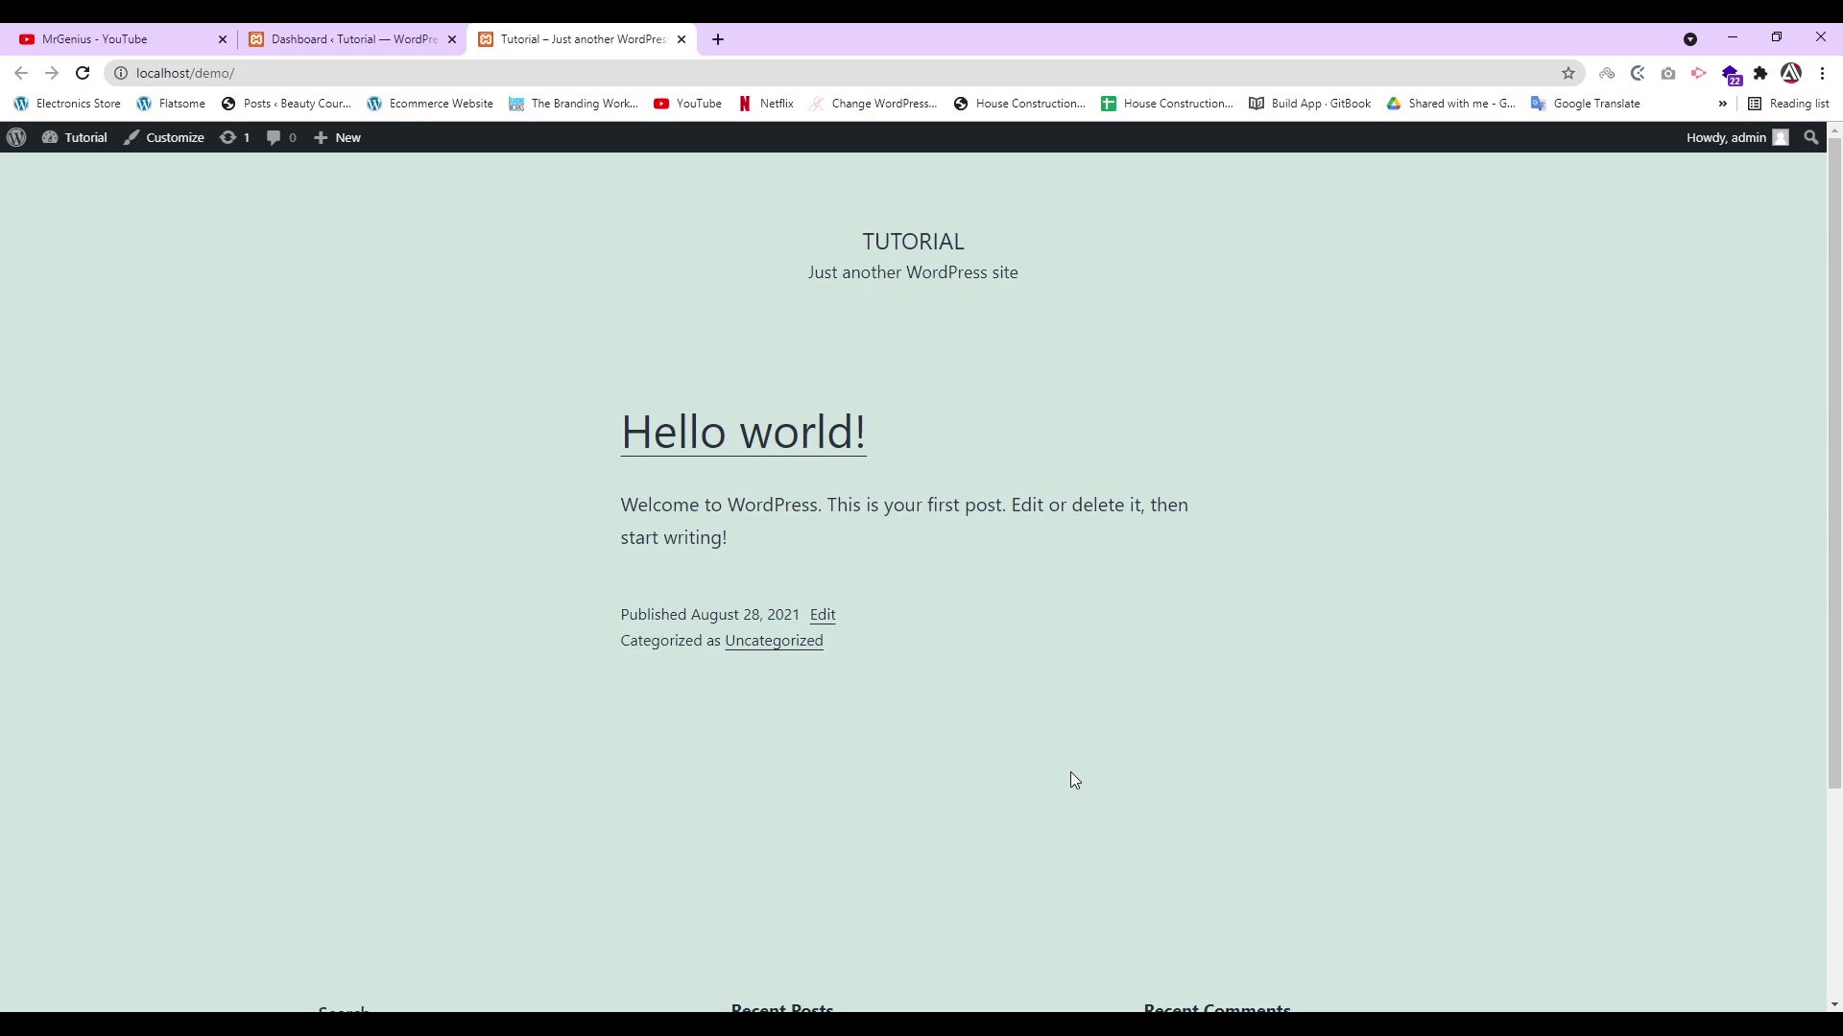
- Set the site's permalink structure to Post name and save the changes
{"action": "left_click", "coordinate": [371, 36]}
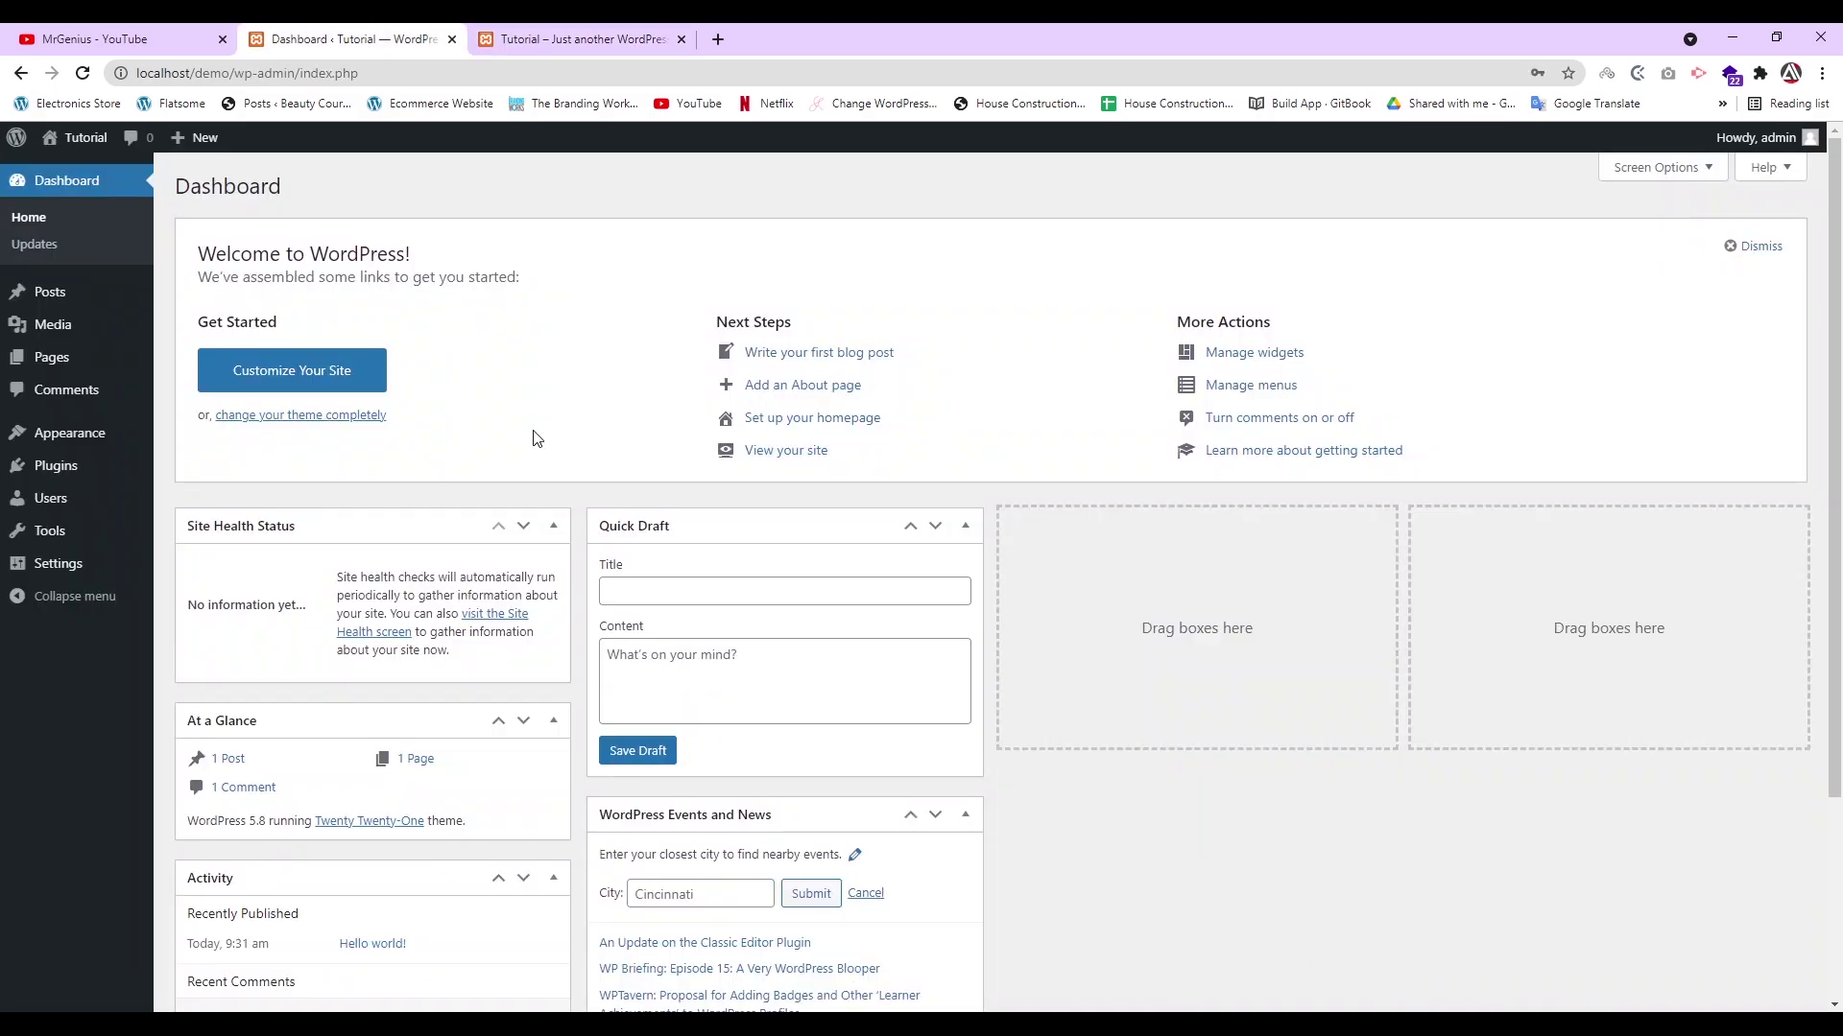
{"action": "mouse_move", "coordinate": [60, 569]}
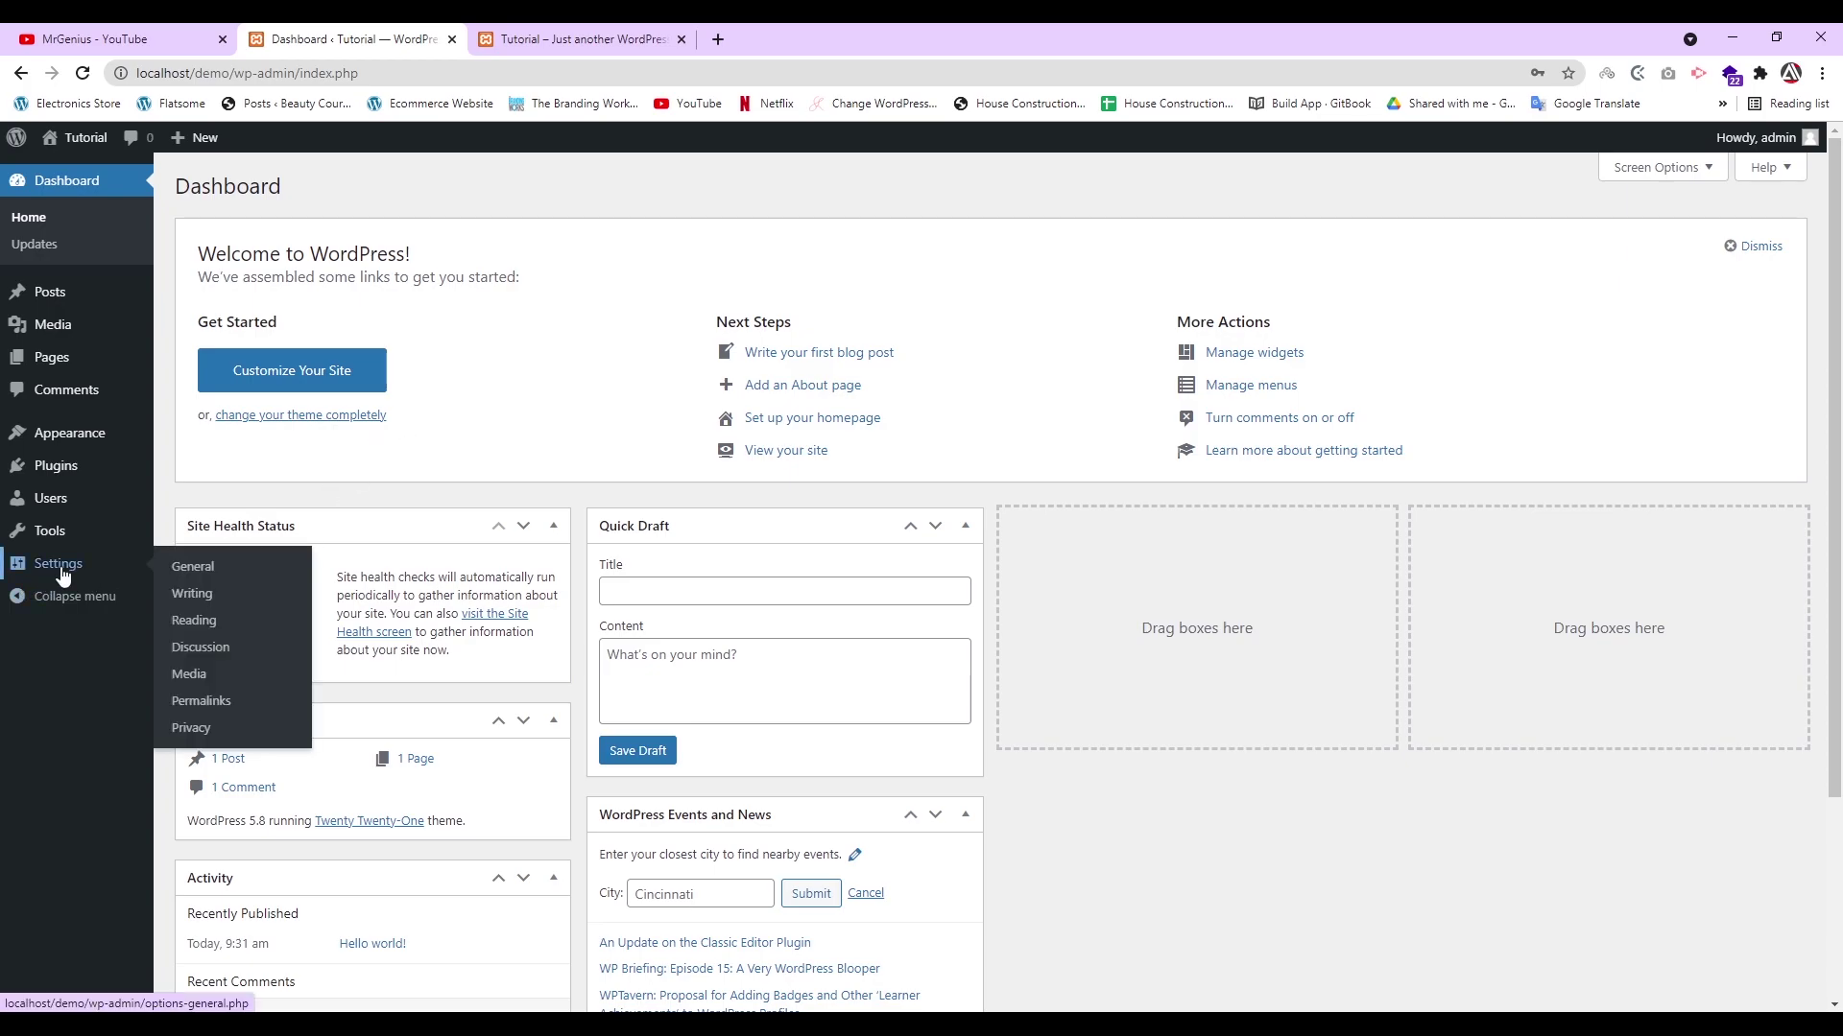
{"action": "left_click", "coordinate": [224, 708]}
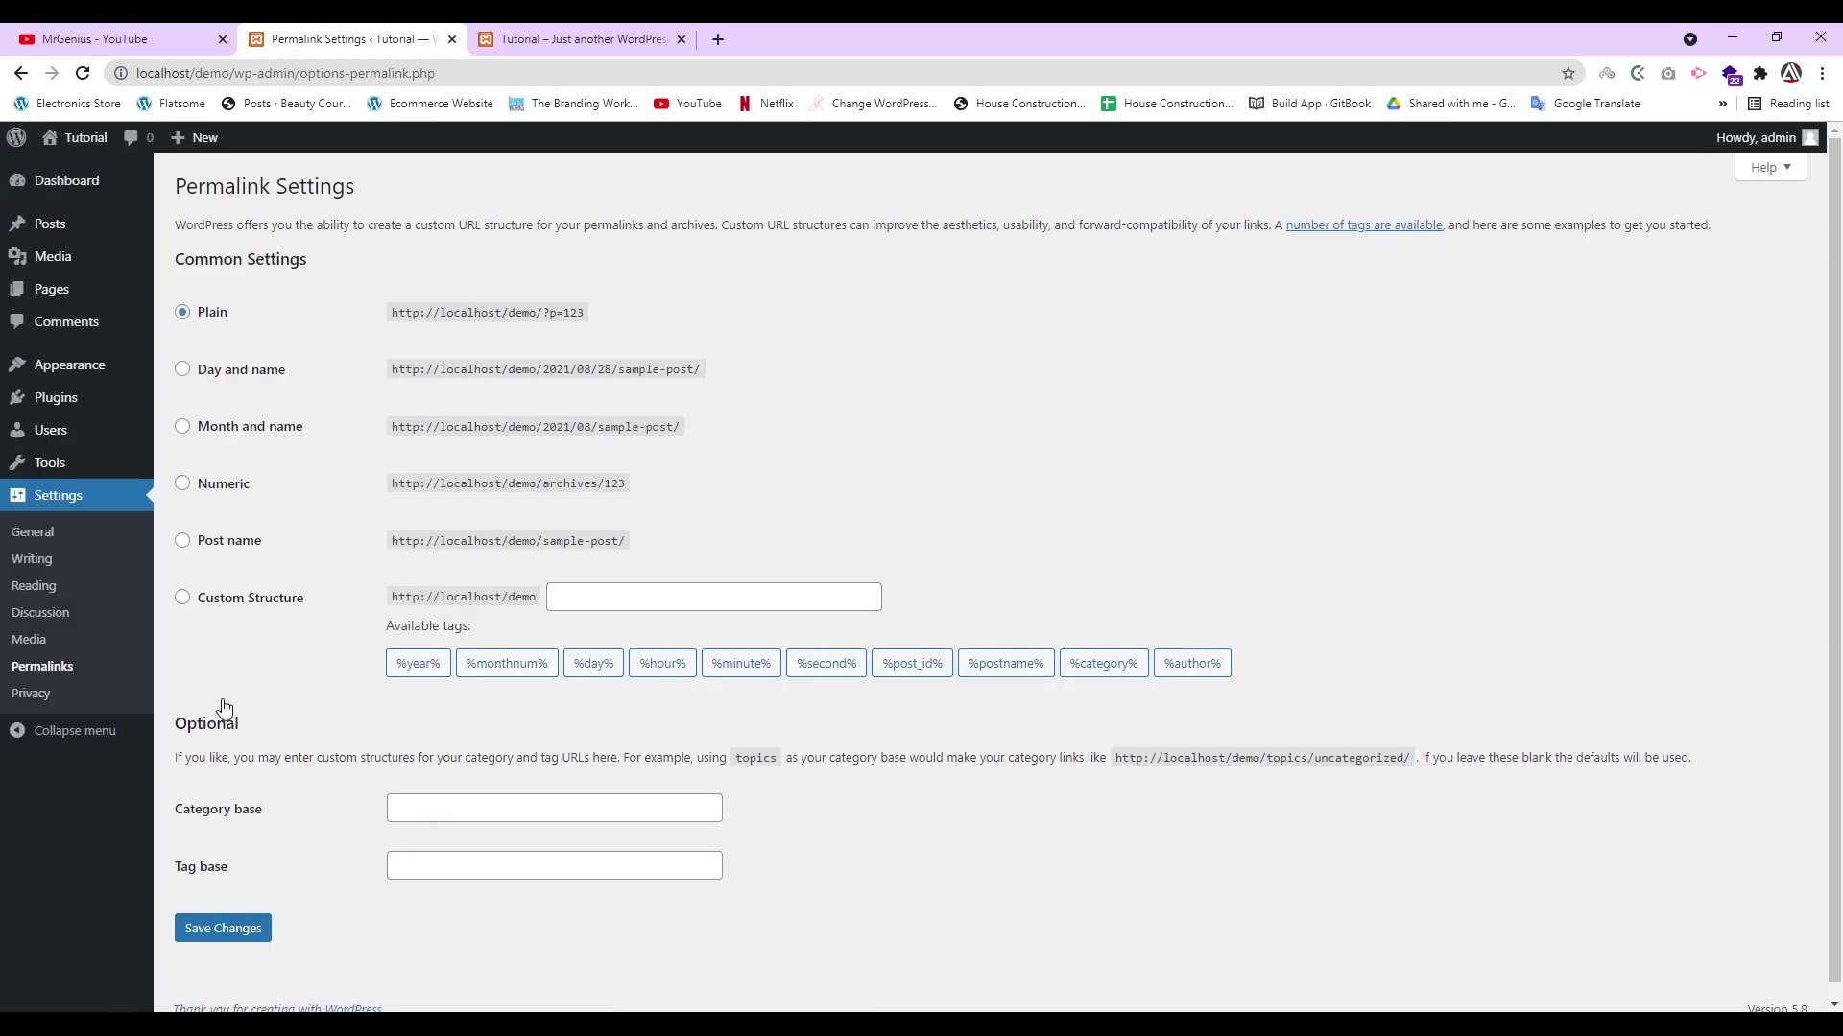
{"action": "left_click", "coordinate": [183, 541]}
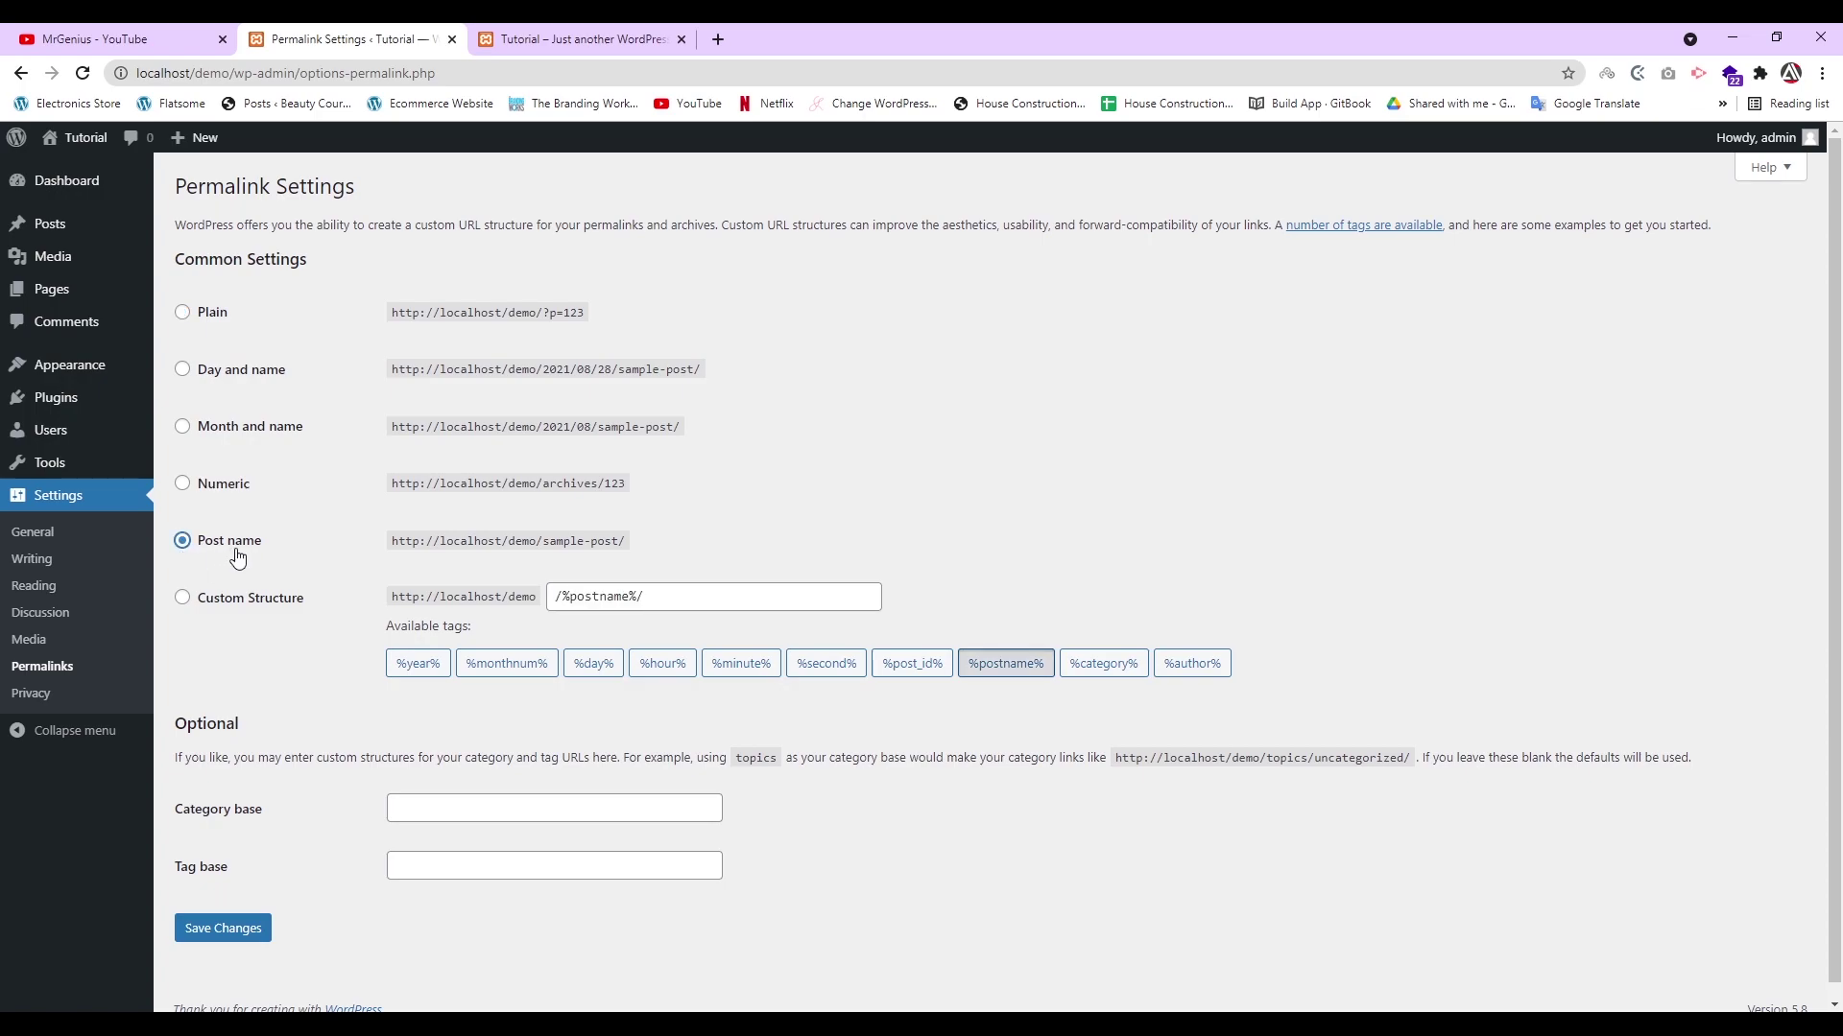
{"action": "left_click", "coordinate": [240, 929]}
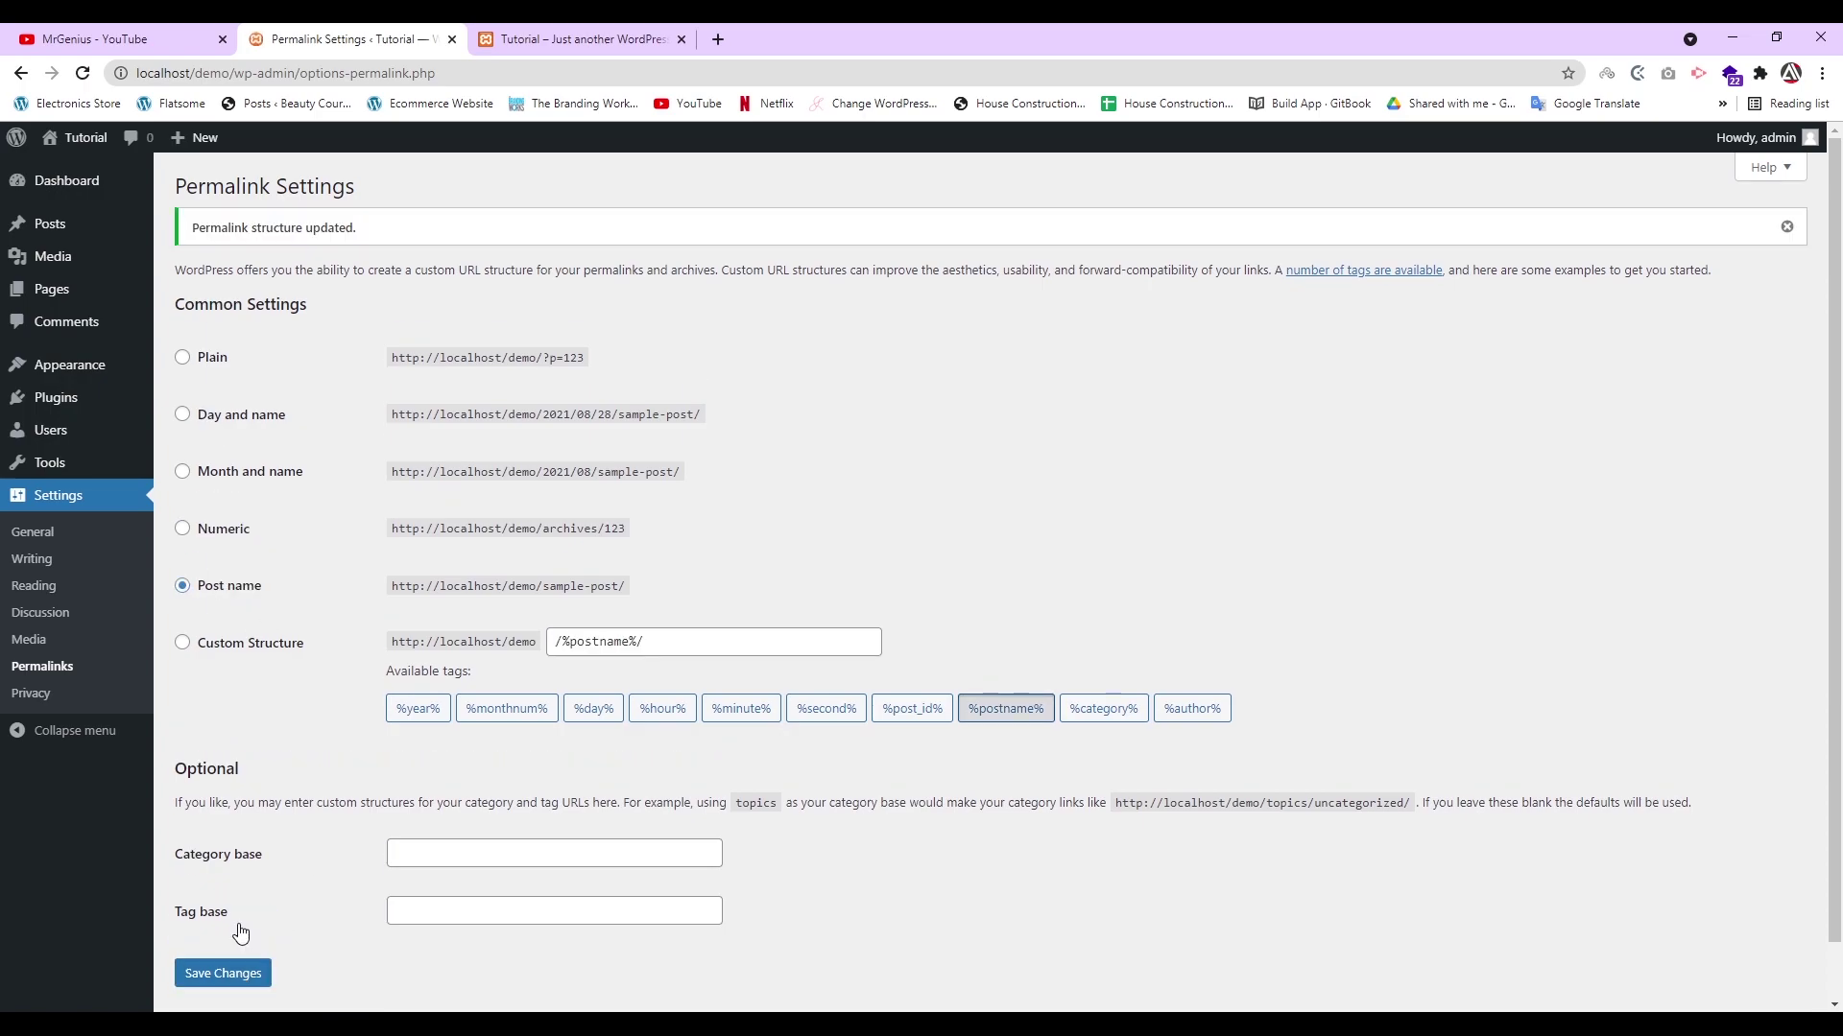
- Move all existing pages to the trash and delete them permanently
{"action": "left_click", "coordinate": [53, 288]}
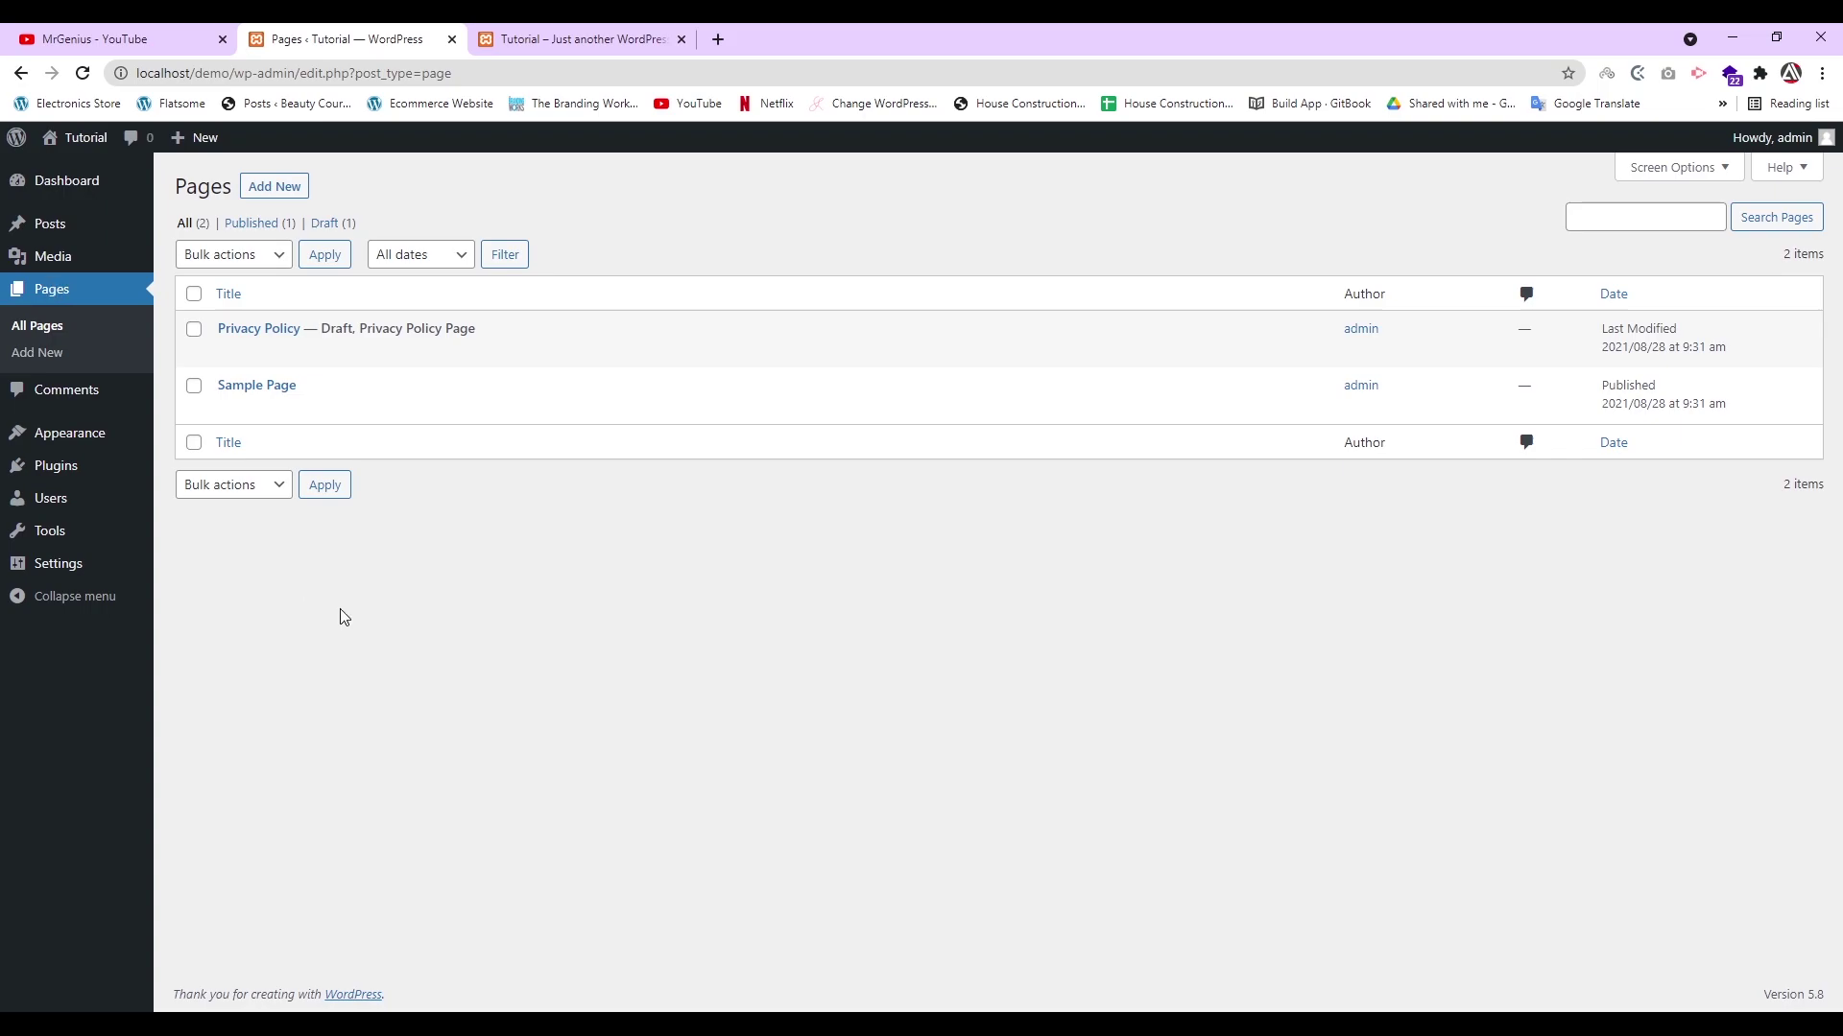
{"action": "left_click", "coordinate": [194, 294]}
{"action": "left_click", "coordinate": [248, 255]}
{"action": "left_click", "coordinate": [288, 309]}
{"action": "left_click", "coordinate": [324, 254]}
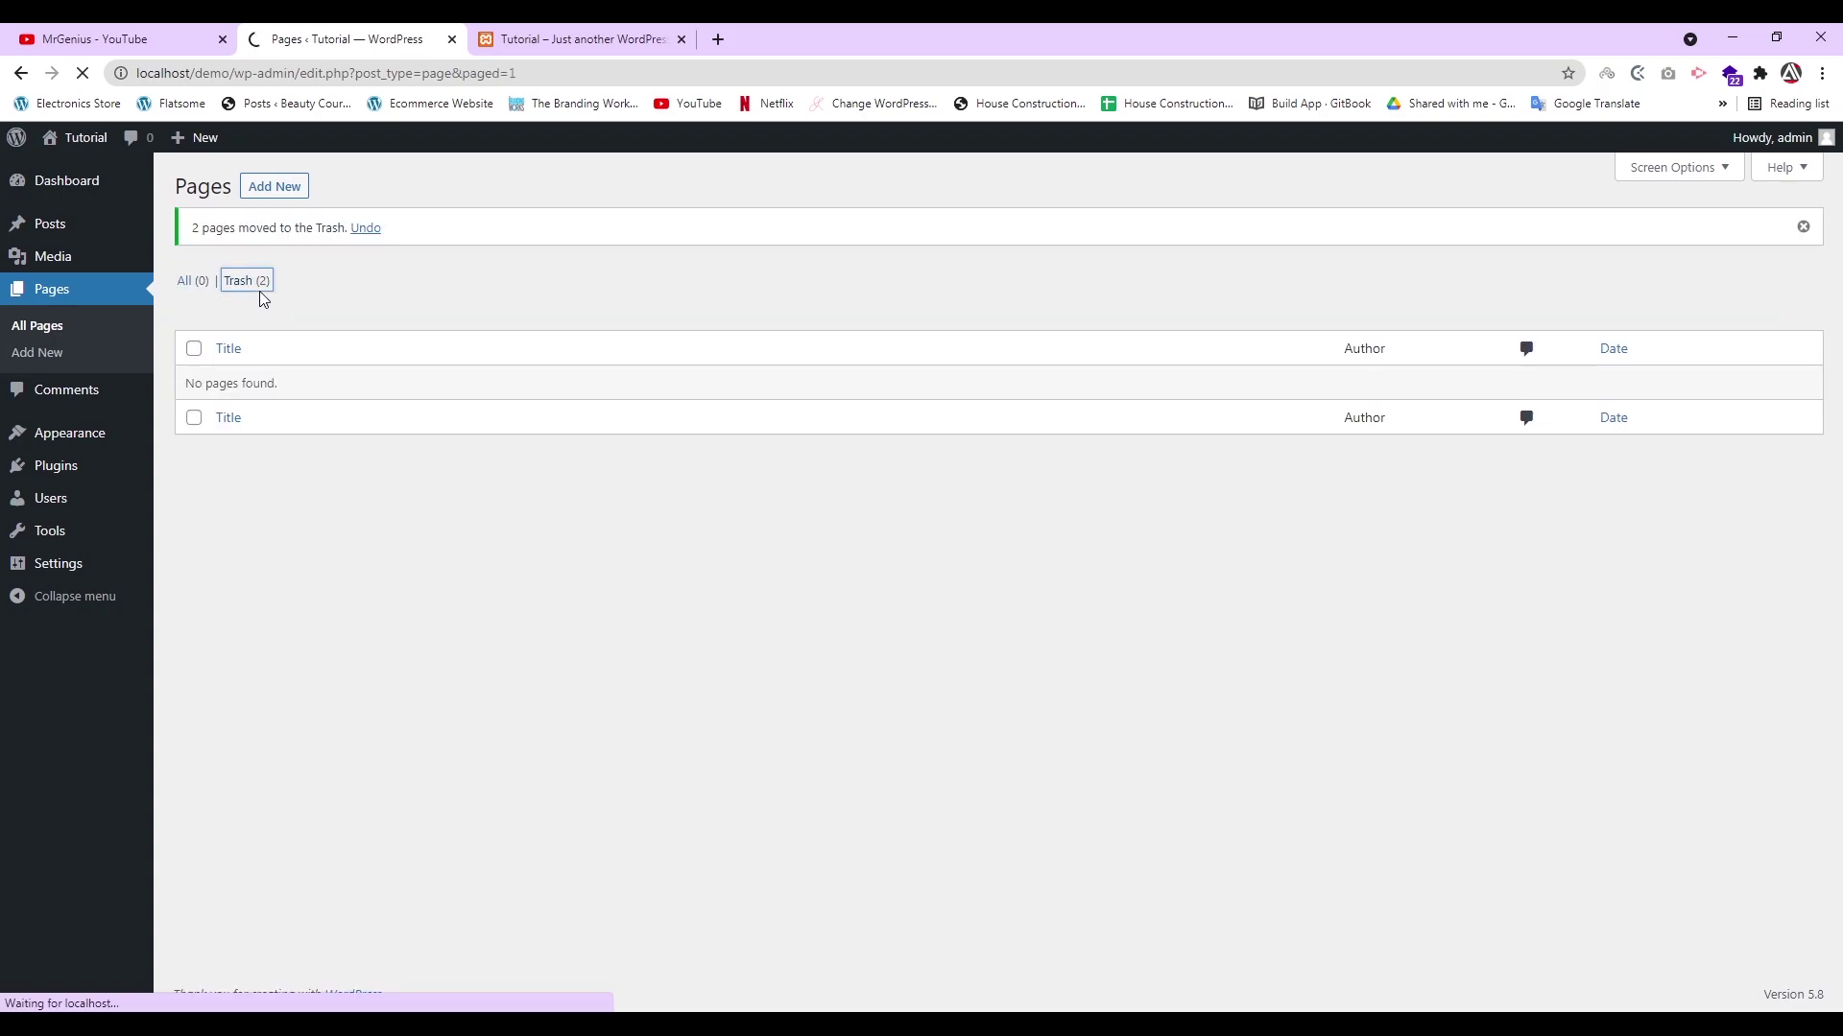
{"action": "left_click", "coordinate": [359, 263]}
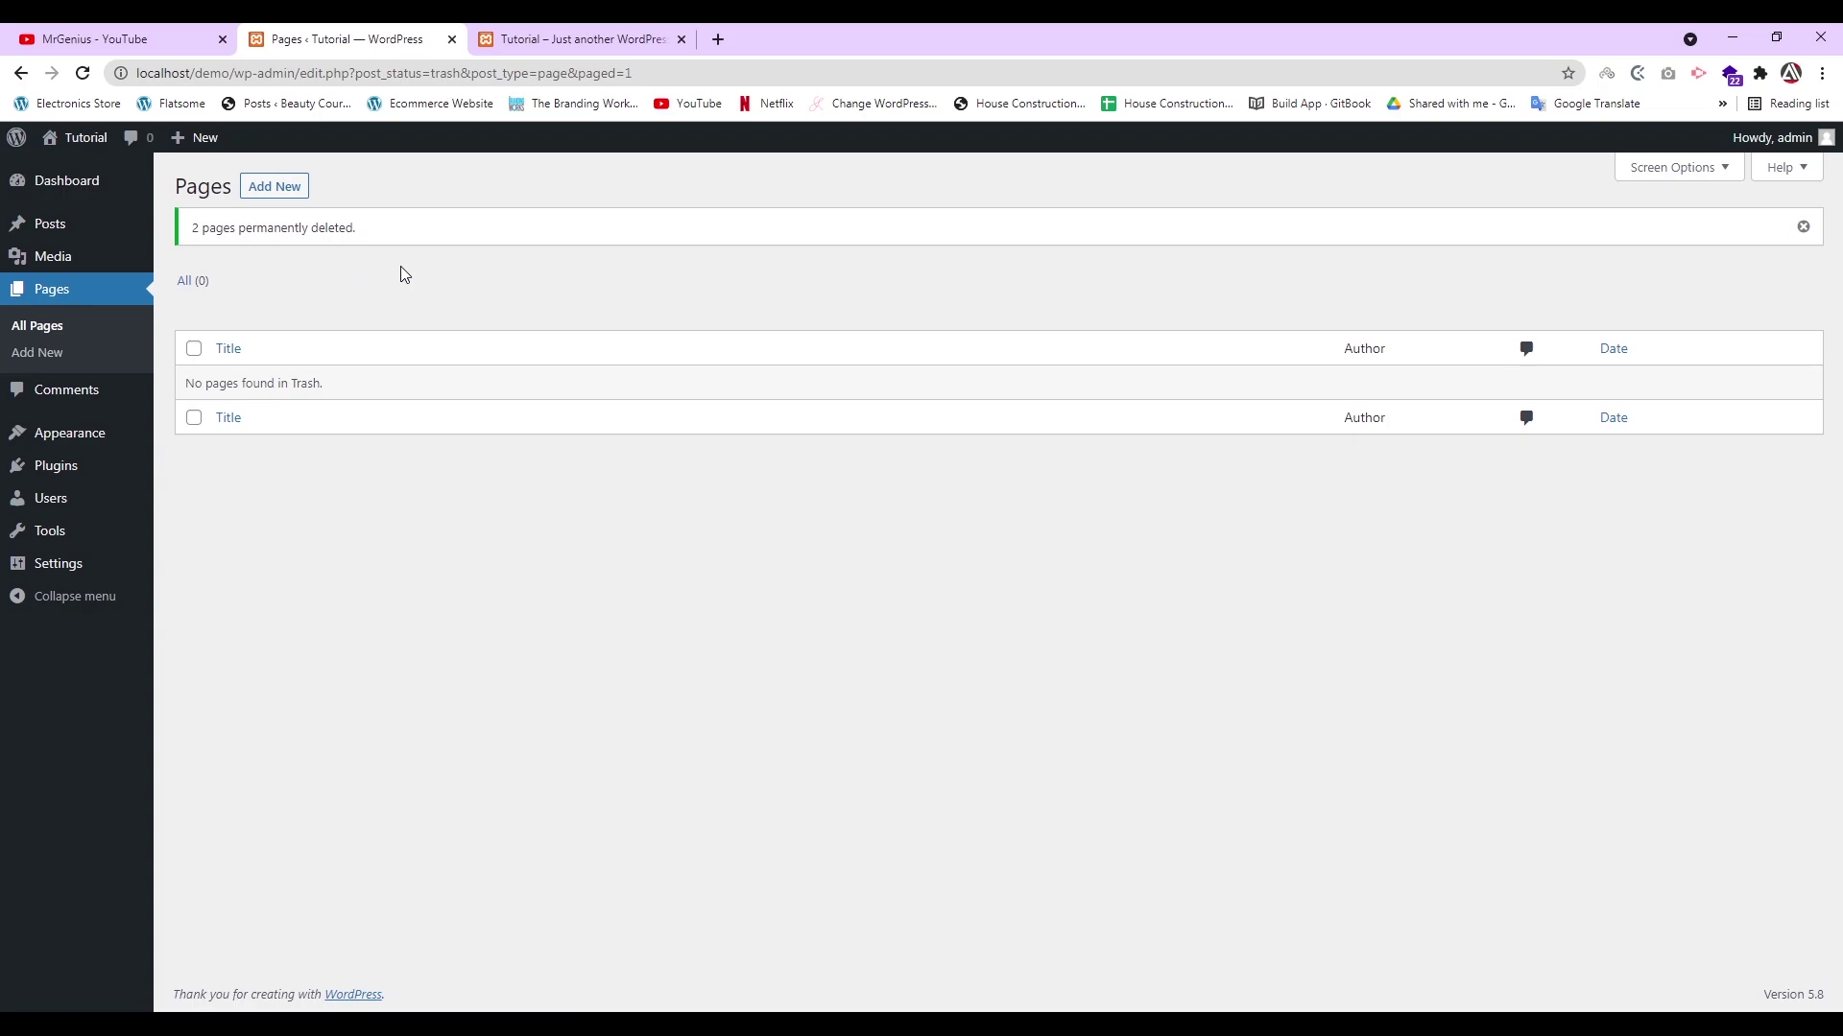
- Move the "Hello world!" post to the trash and delete it permanently
{"action": "left_click", "coordinate": [73, 226]}
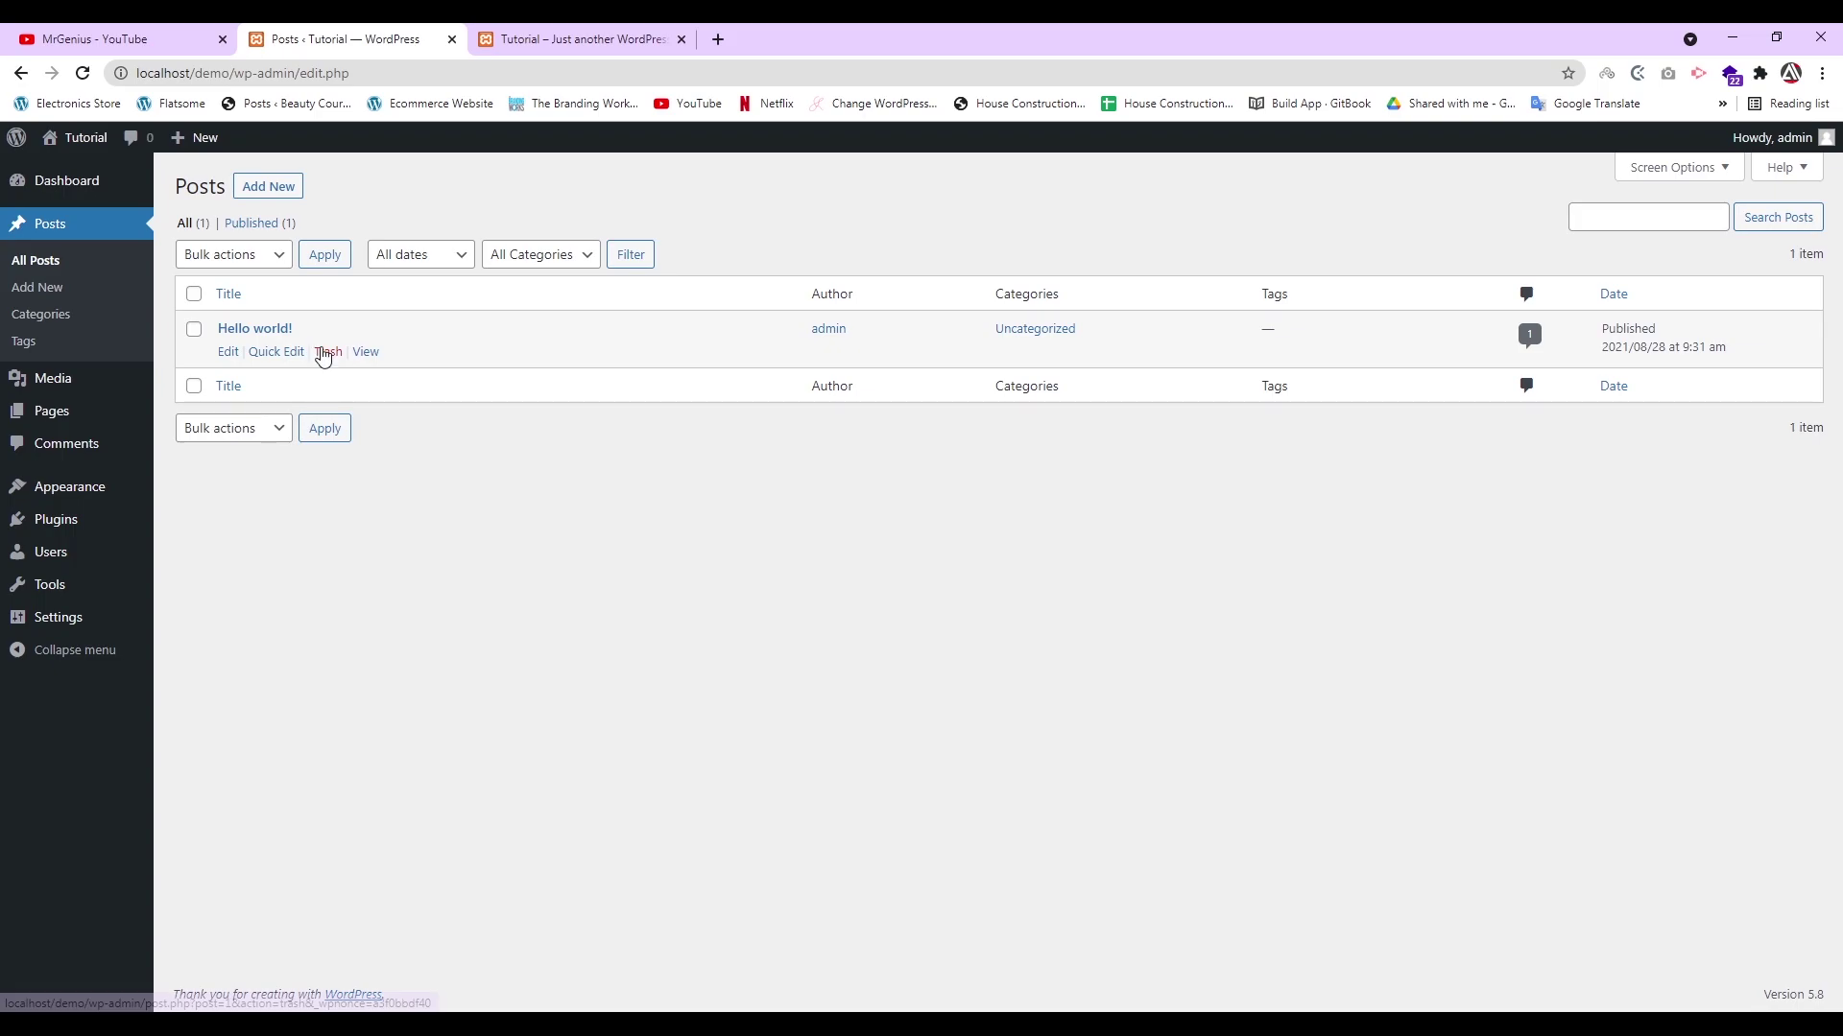
{"action": "left_click", "coordinate": [327, 353]}
{"action": "left_click", "coordinate": [240, 280]}
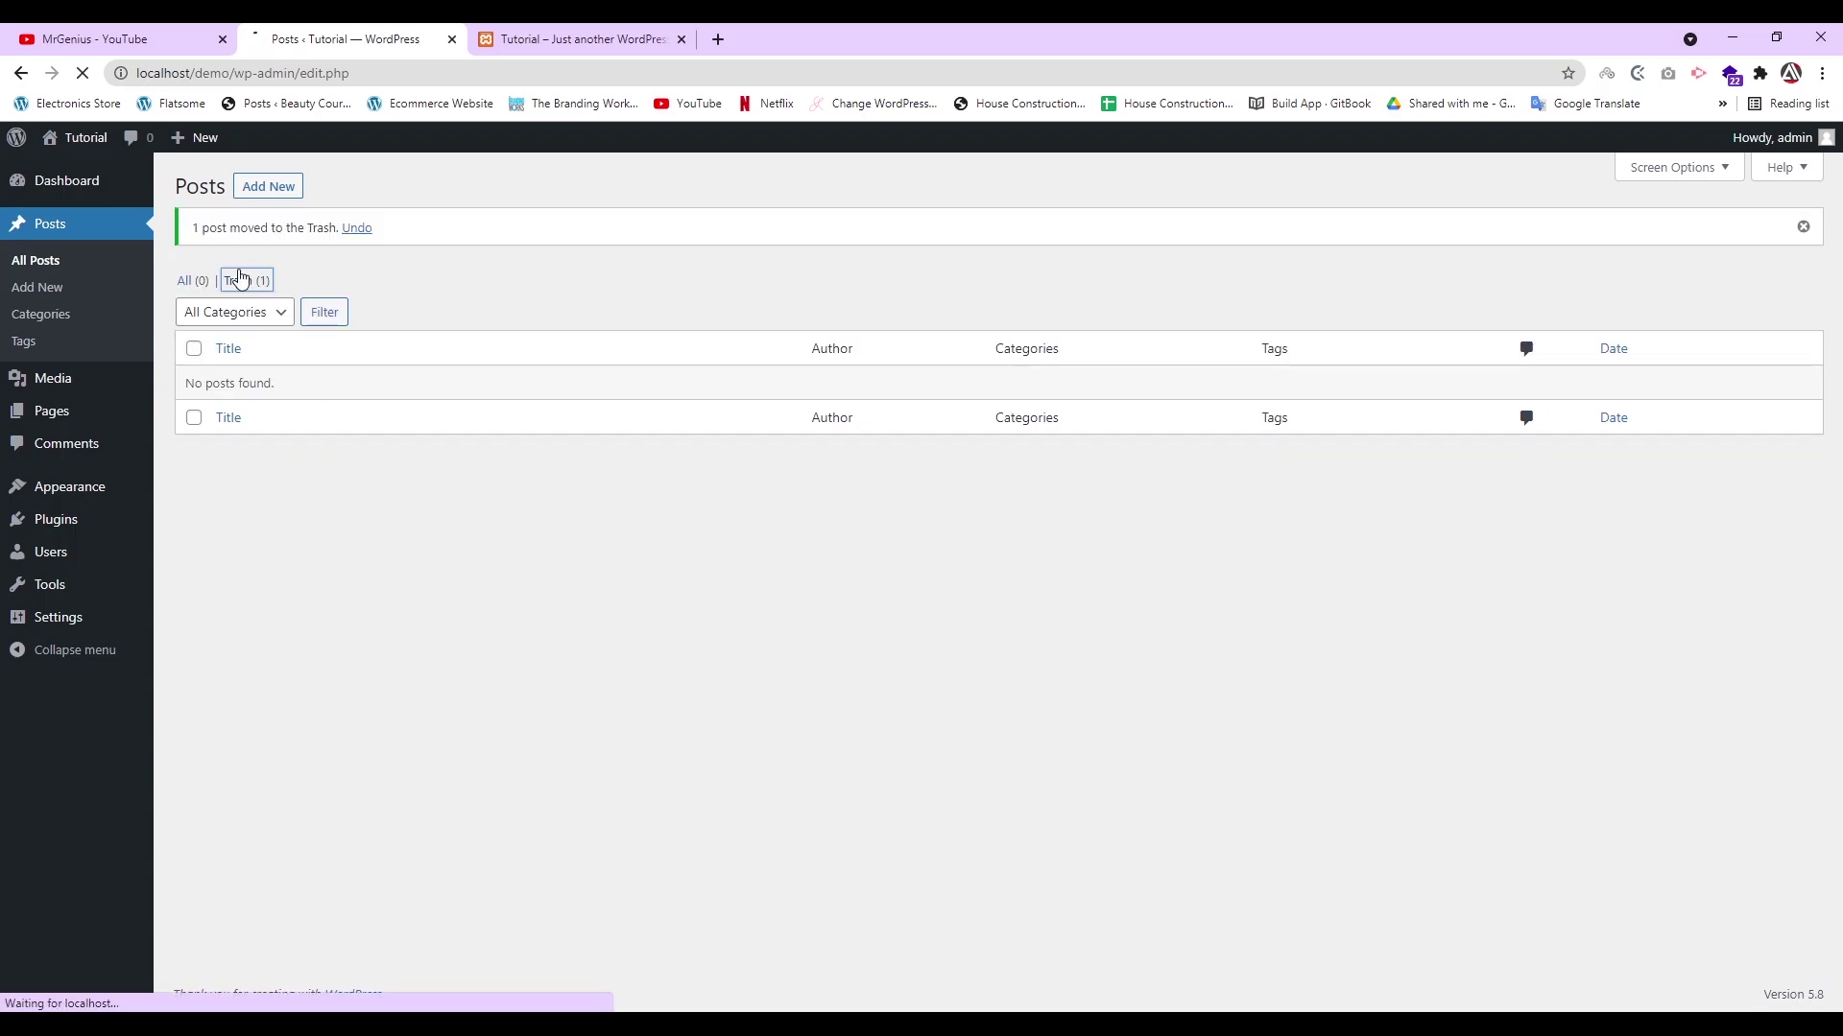
{"action": "left_click", "coordinate": [317, 356]}
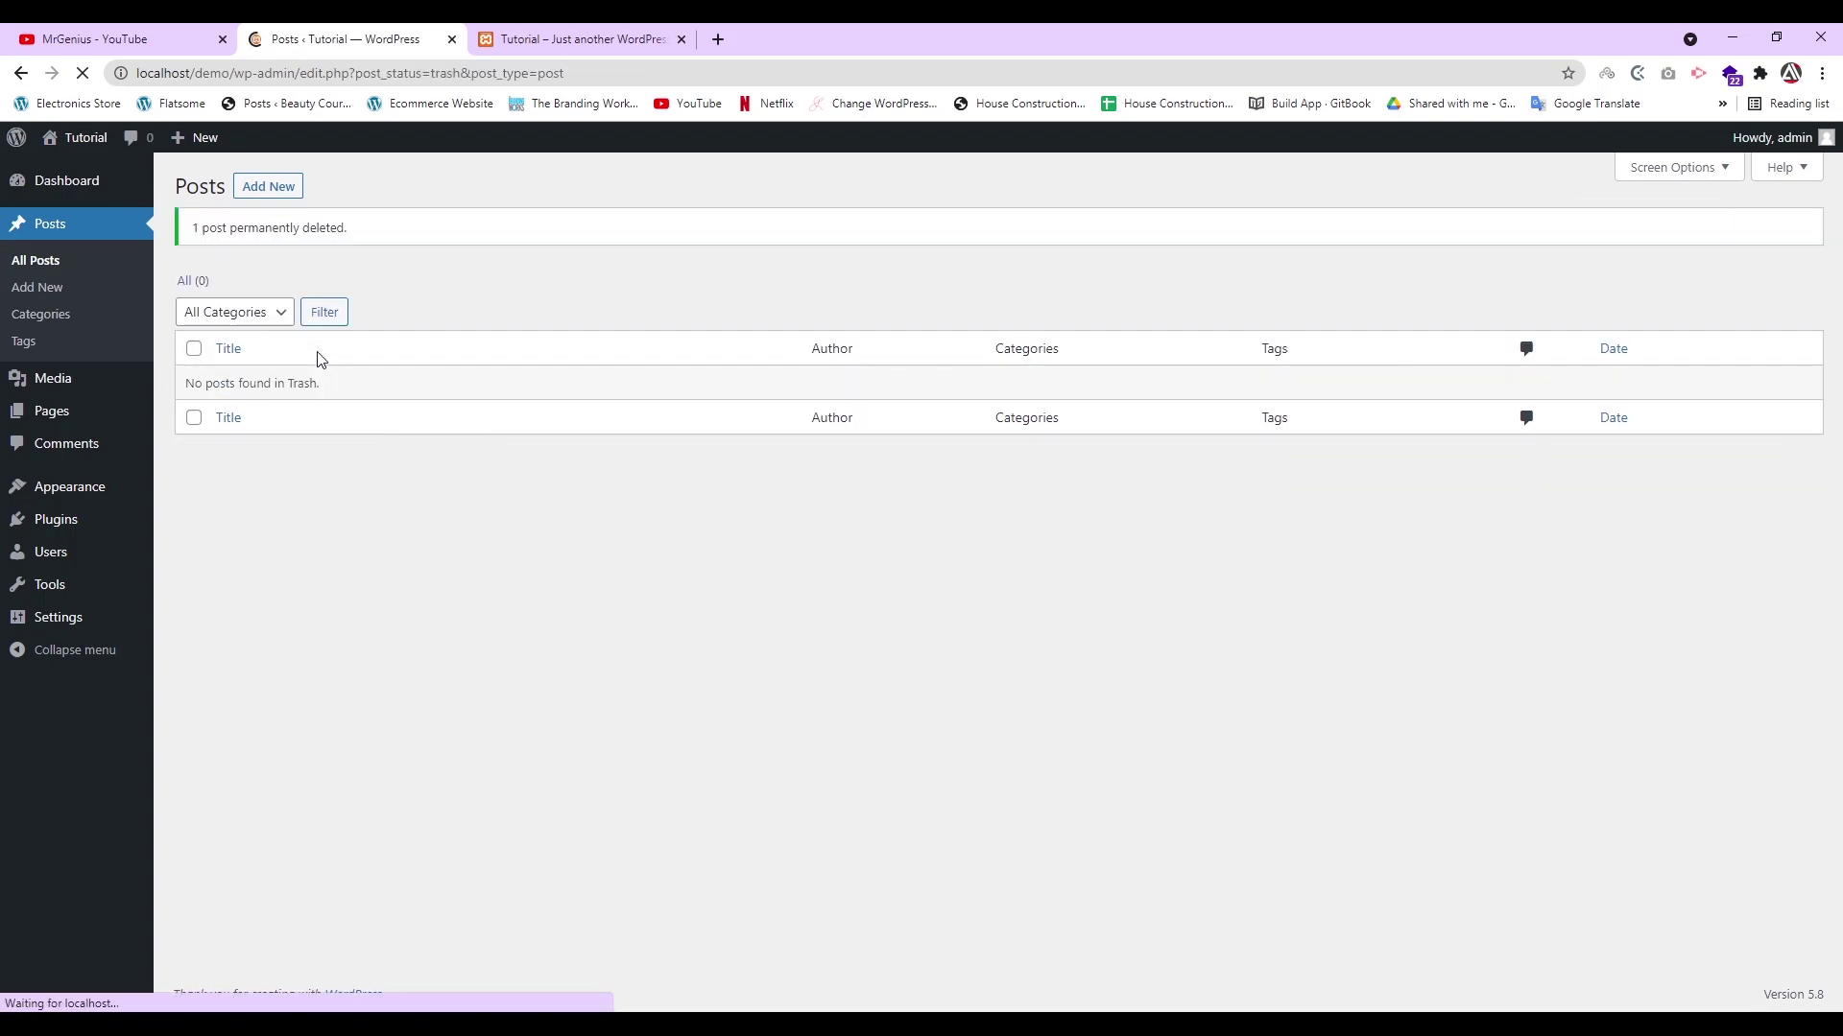
- Delete the inactive Twenty Nineteen and Twenty Twenty themes, keeping Twenty Twenty-One
{"action": "left_click", "coordinate": [70, 525]}
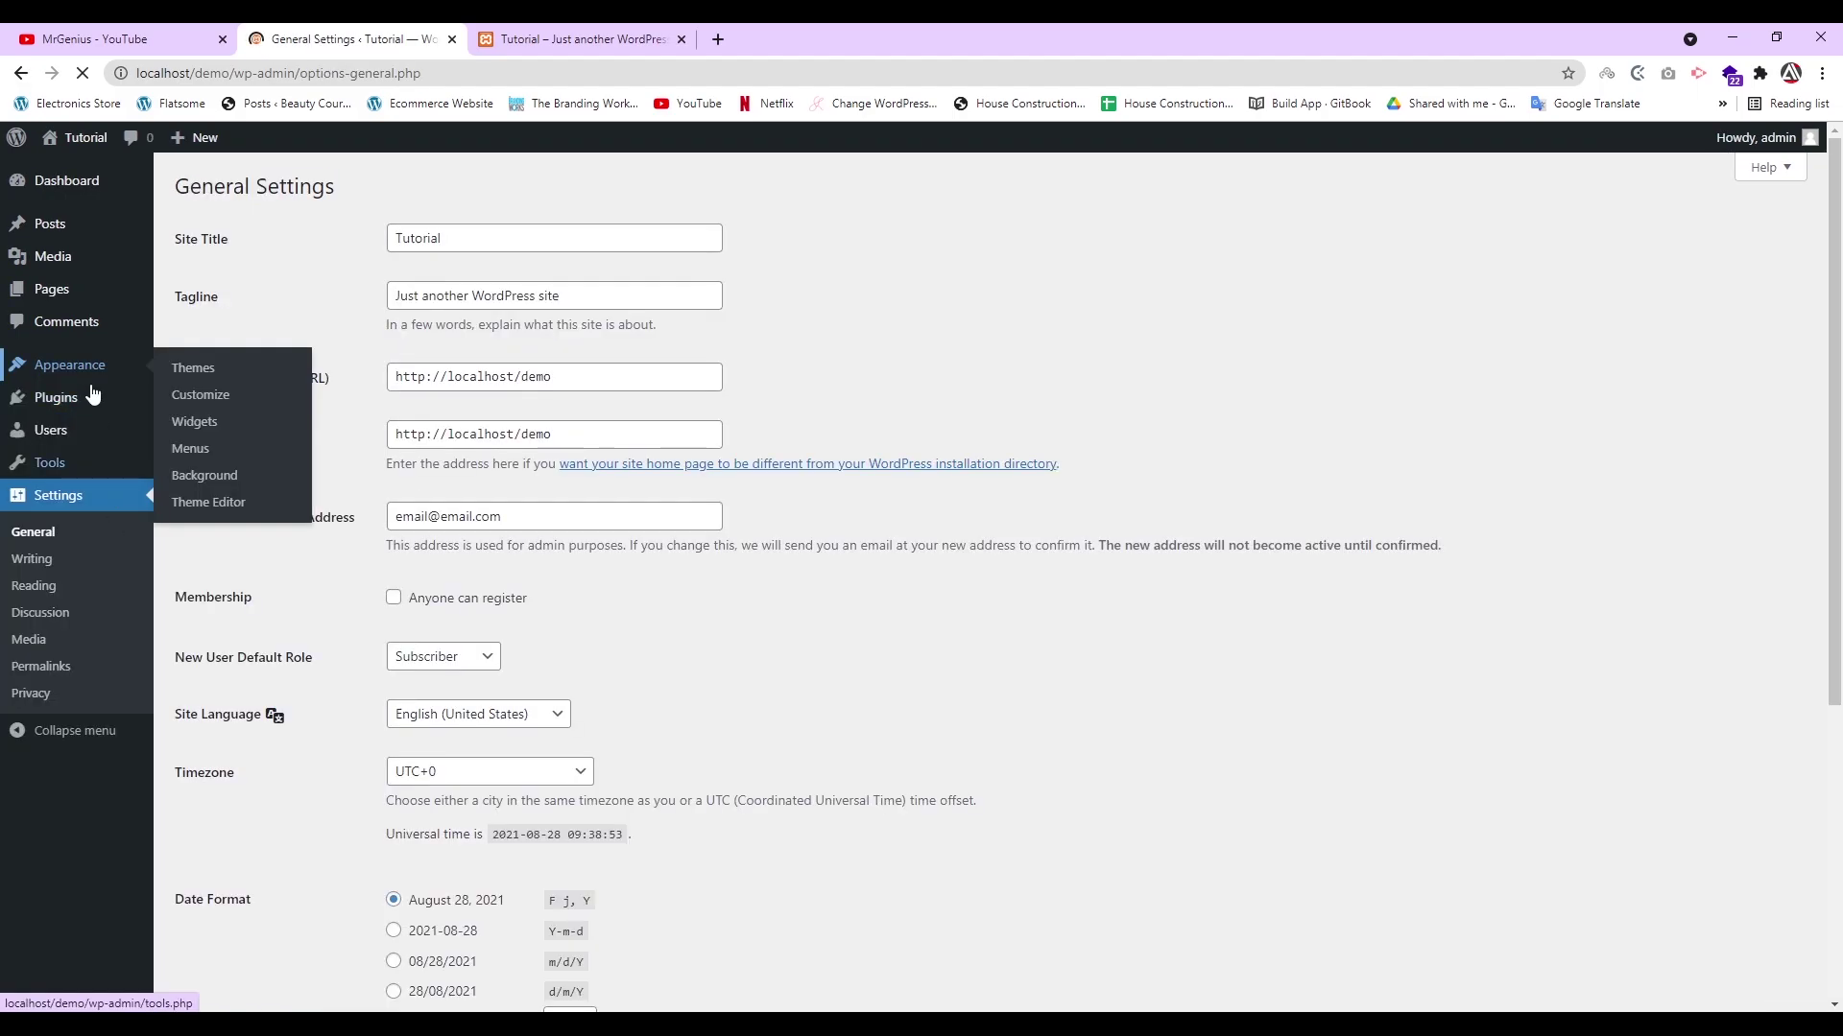
{"action": "left_click", "coordinate": [88, 369]}
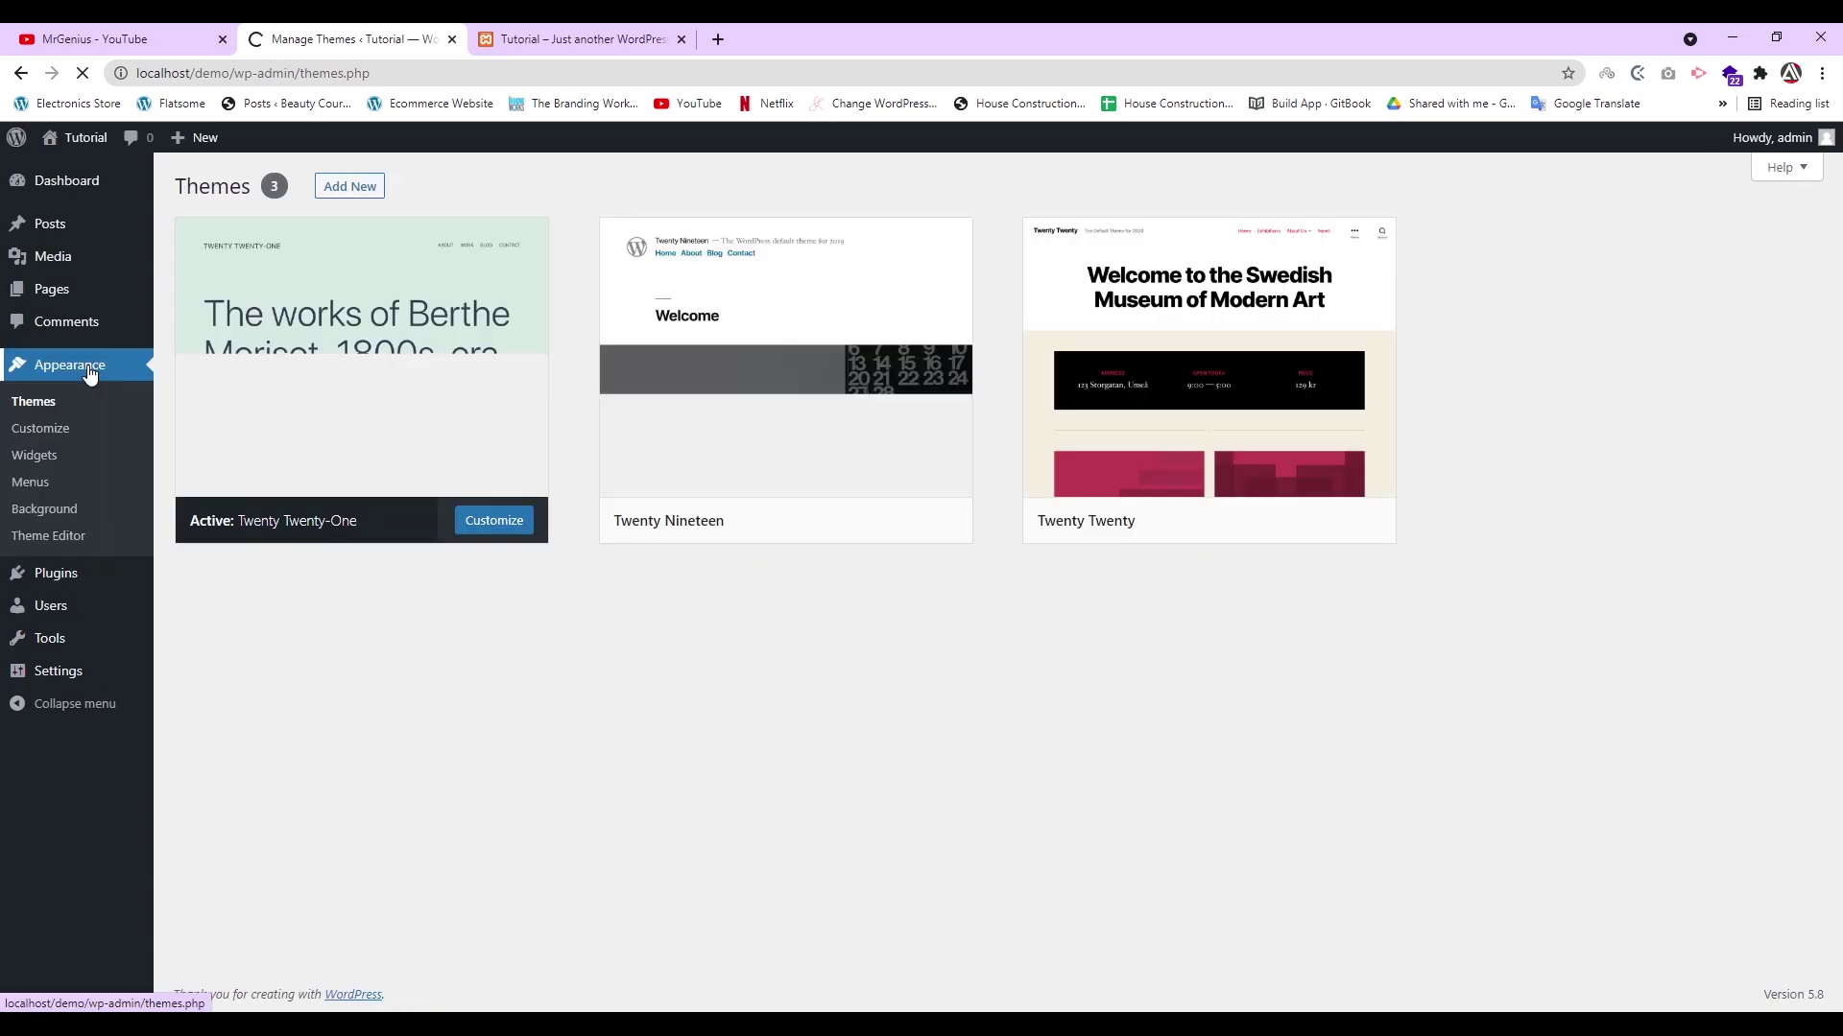
{"action": "mouse_move", "coordinate": [930, 435]}
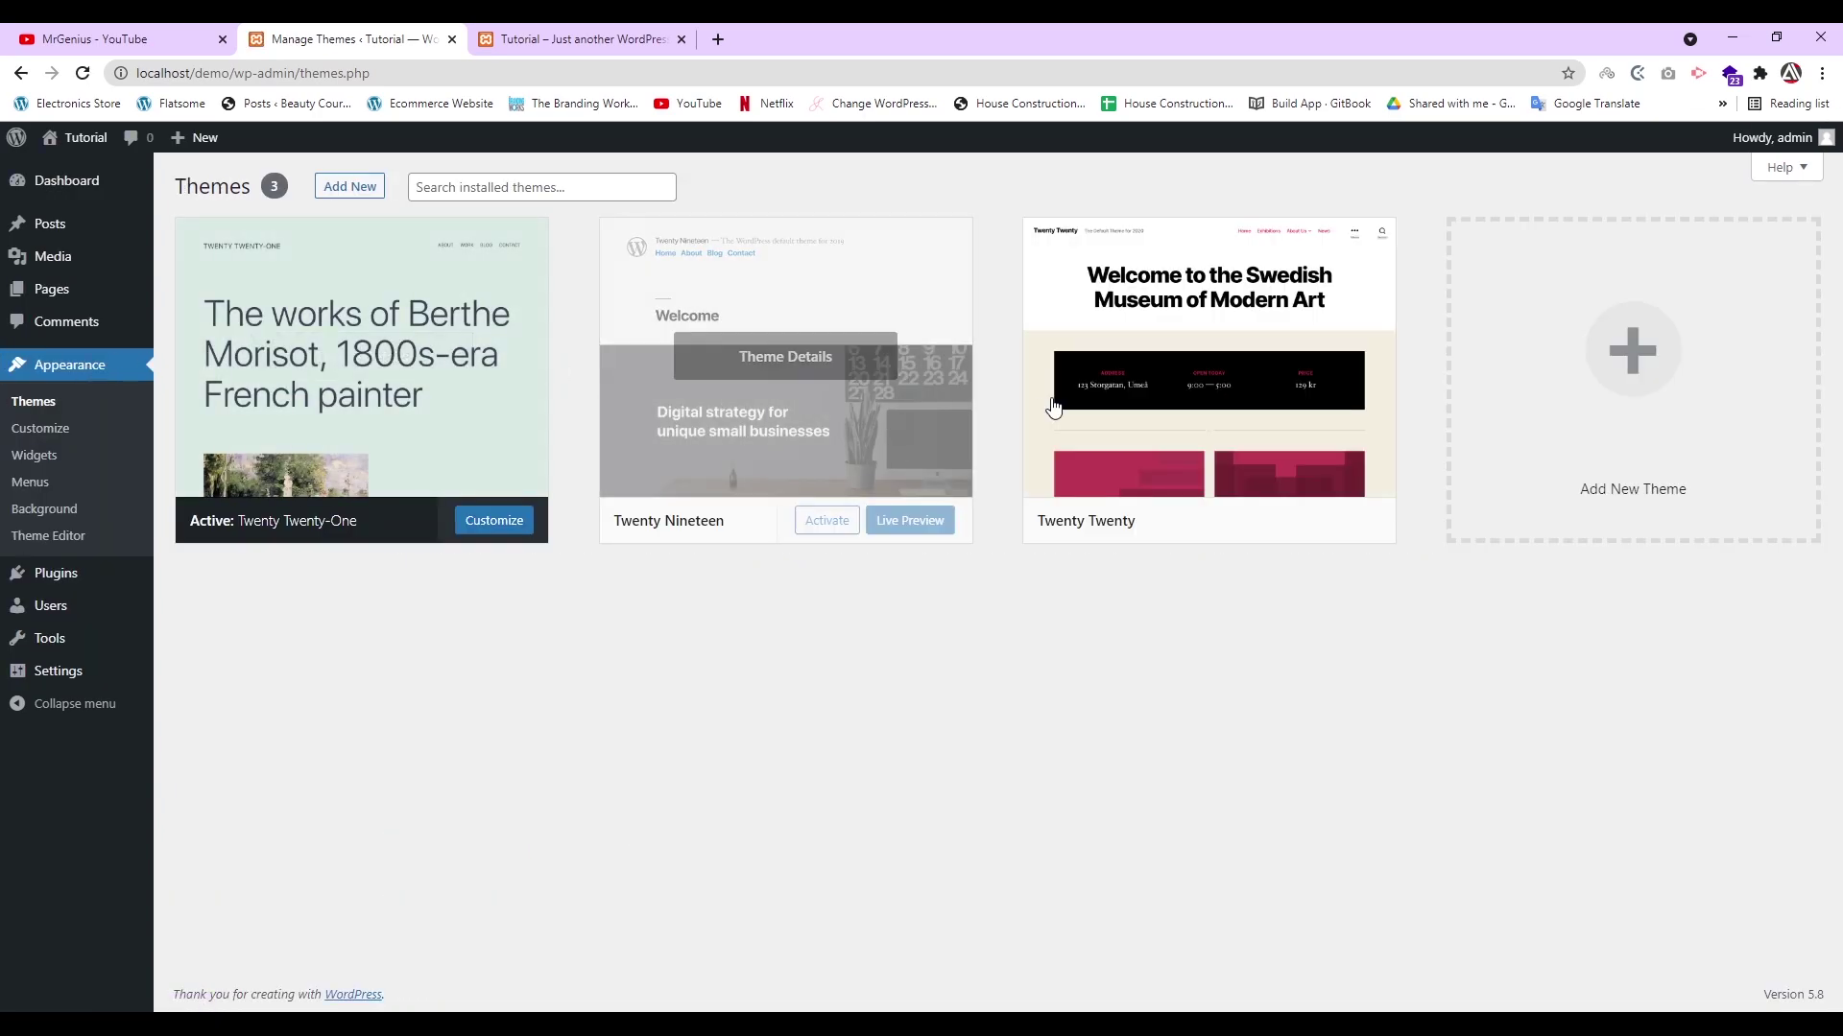
{"action": "left_click", "coordinate": [815, 356]}
{"action": "left_click", "coordinate": [1650, 963]}
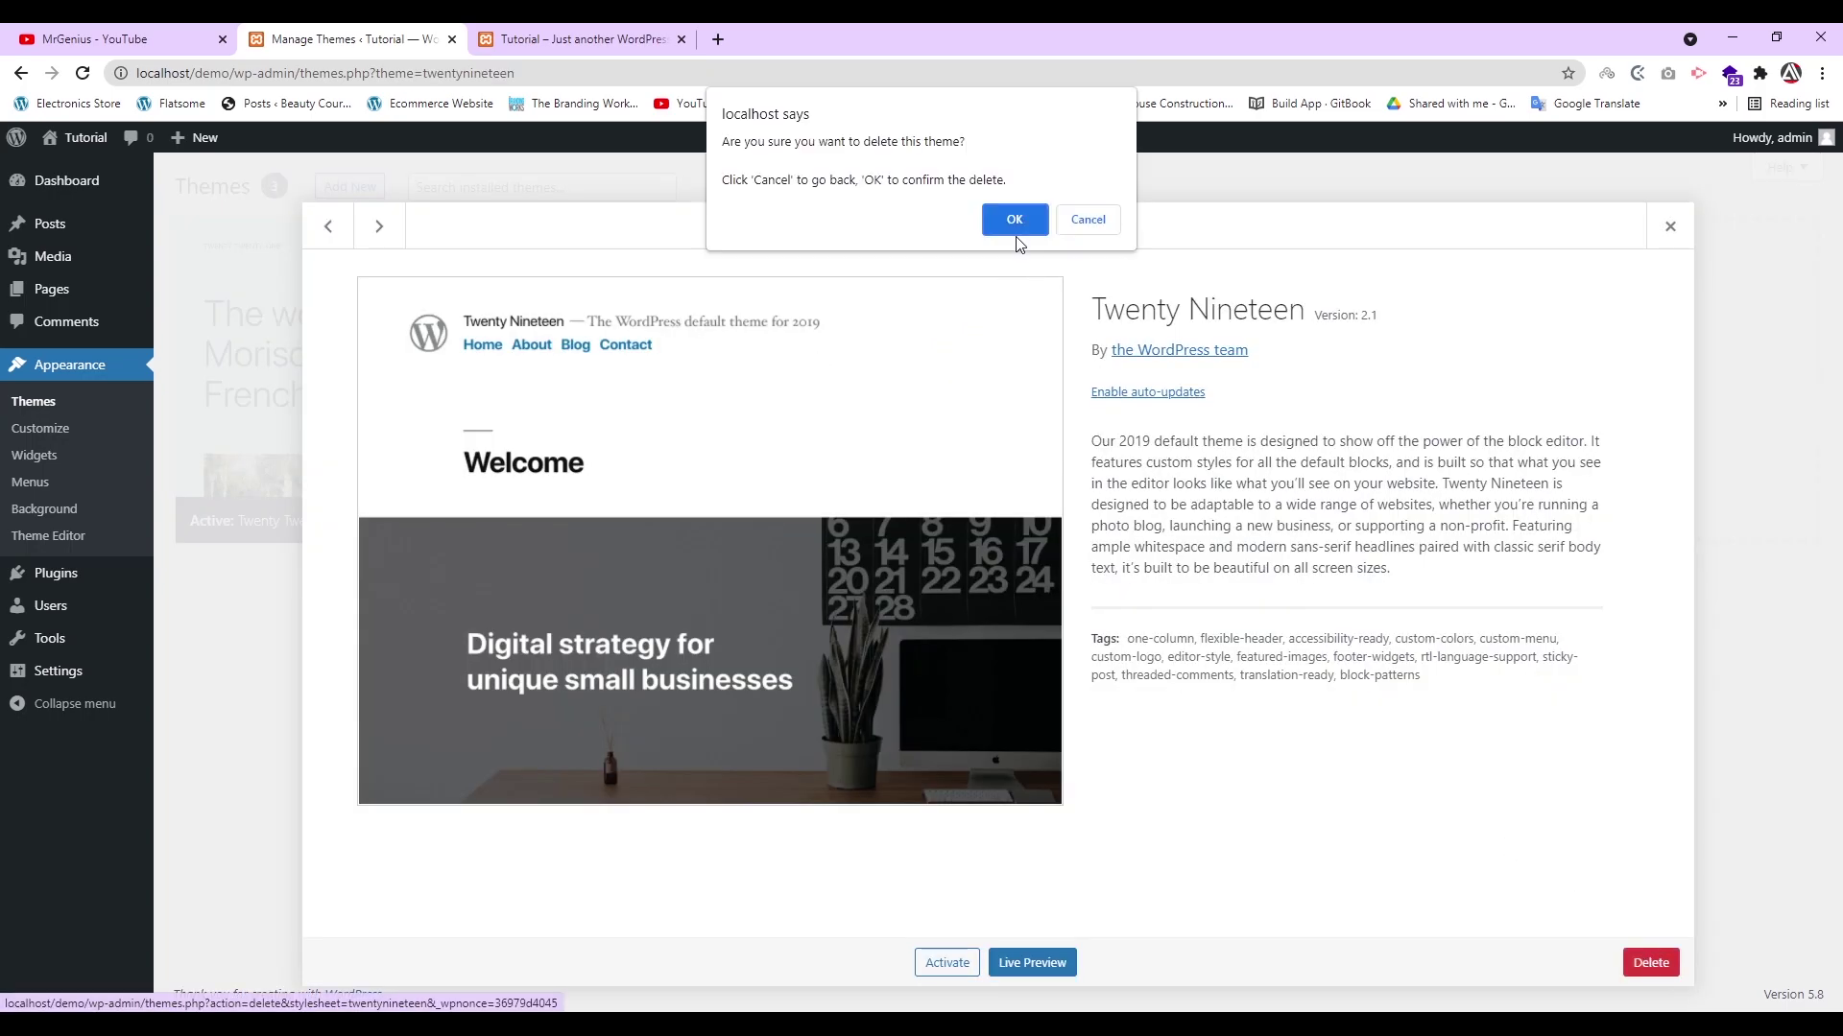
{"action": "left_click", "coordinate": [1021, 236]}
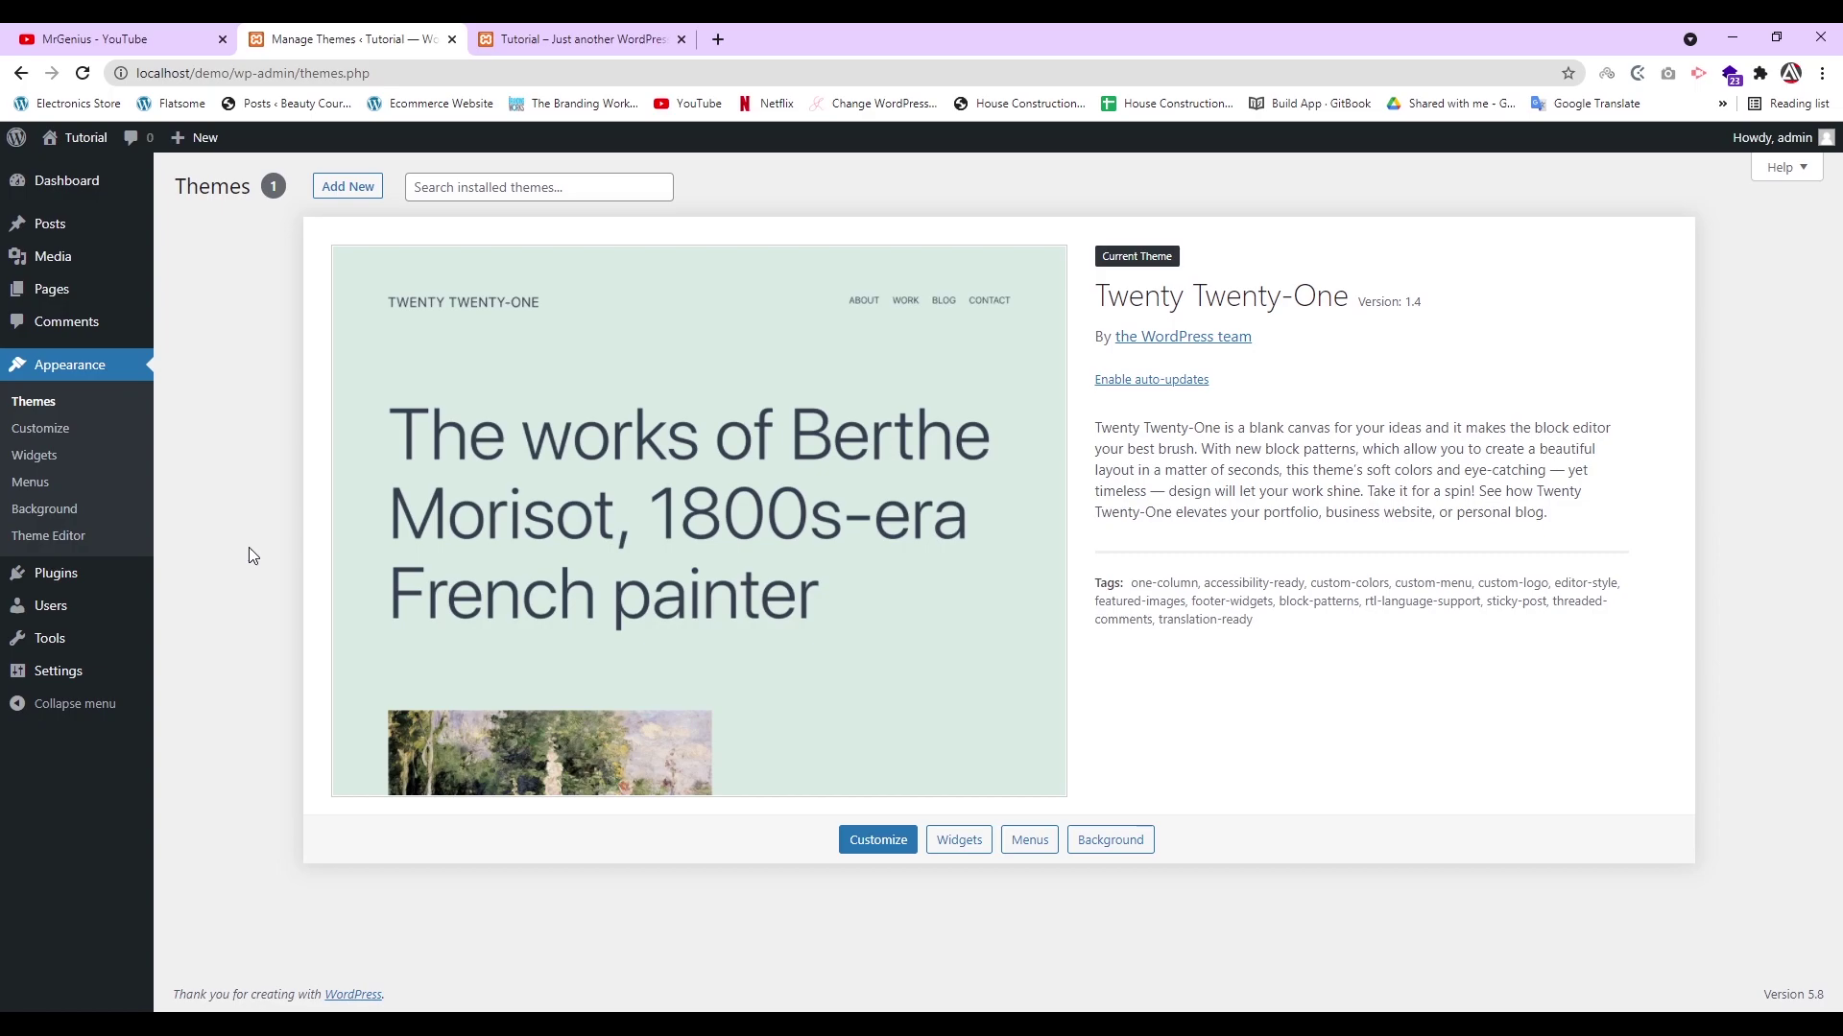
- Install the Astra theme from the popular themes and activate it
{"action": "left_click", "coordinate": [351, 189]}
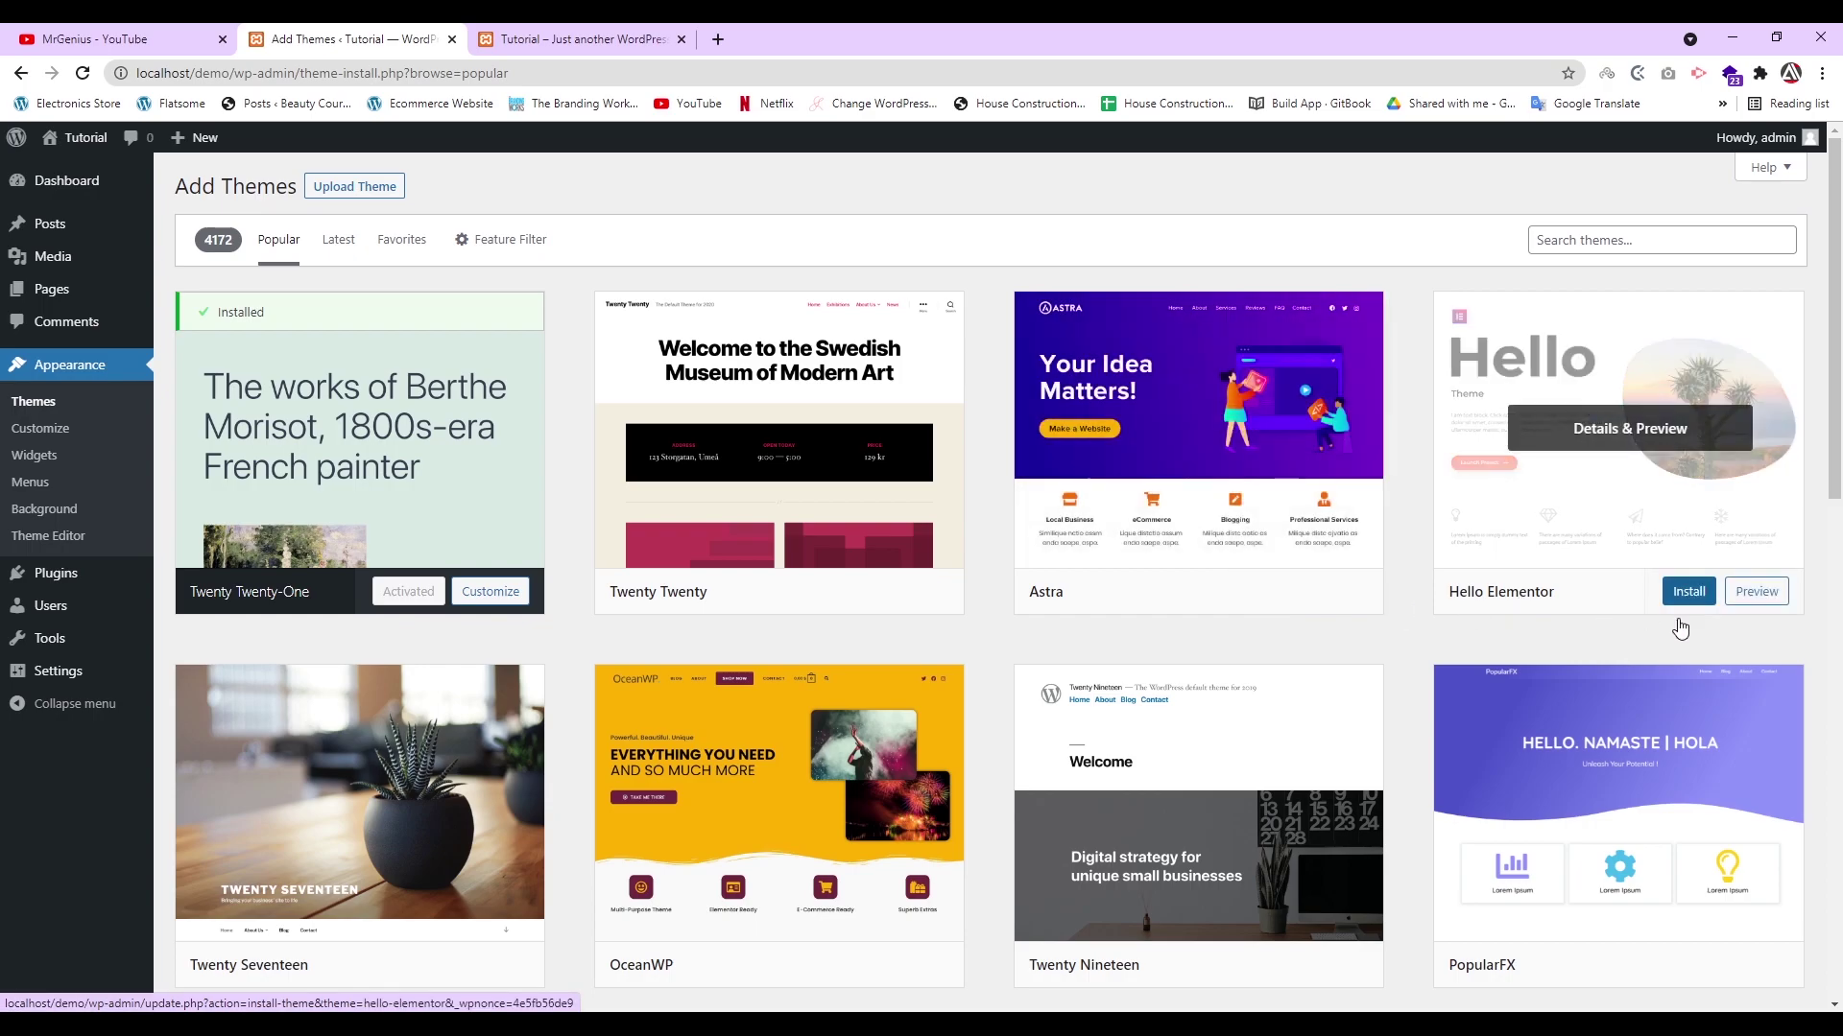
{"action": "scroll", "coordinate": [1679, 614], "scroll_direction": "down", "scroll_amount": 3}
{"action": "scroll", "coordinate": [765, 211], "scroll_direction": "up", "scroll_amount": 3}
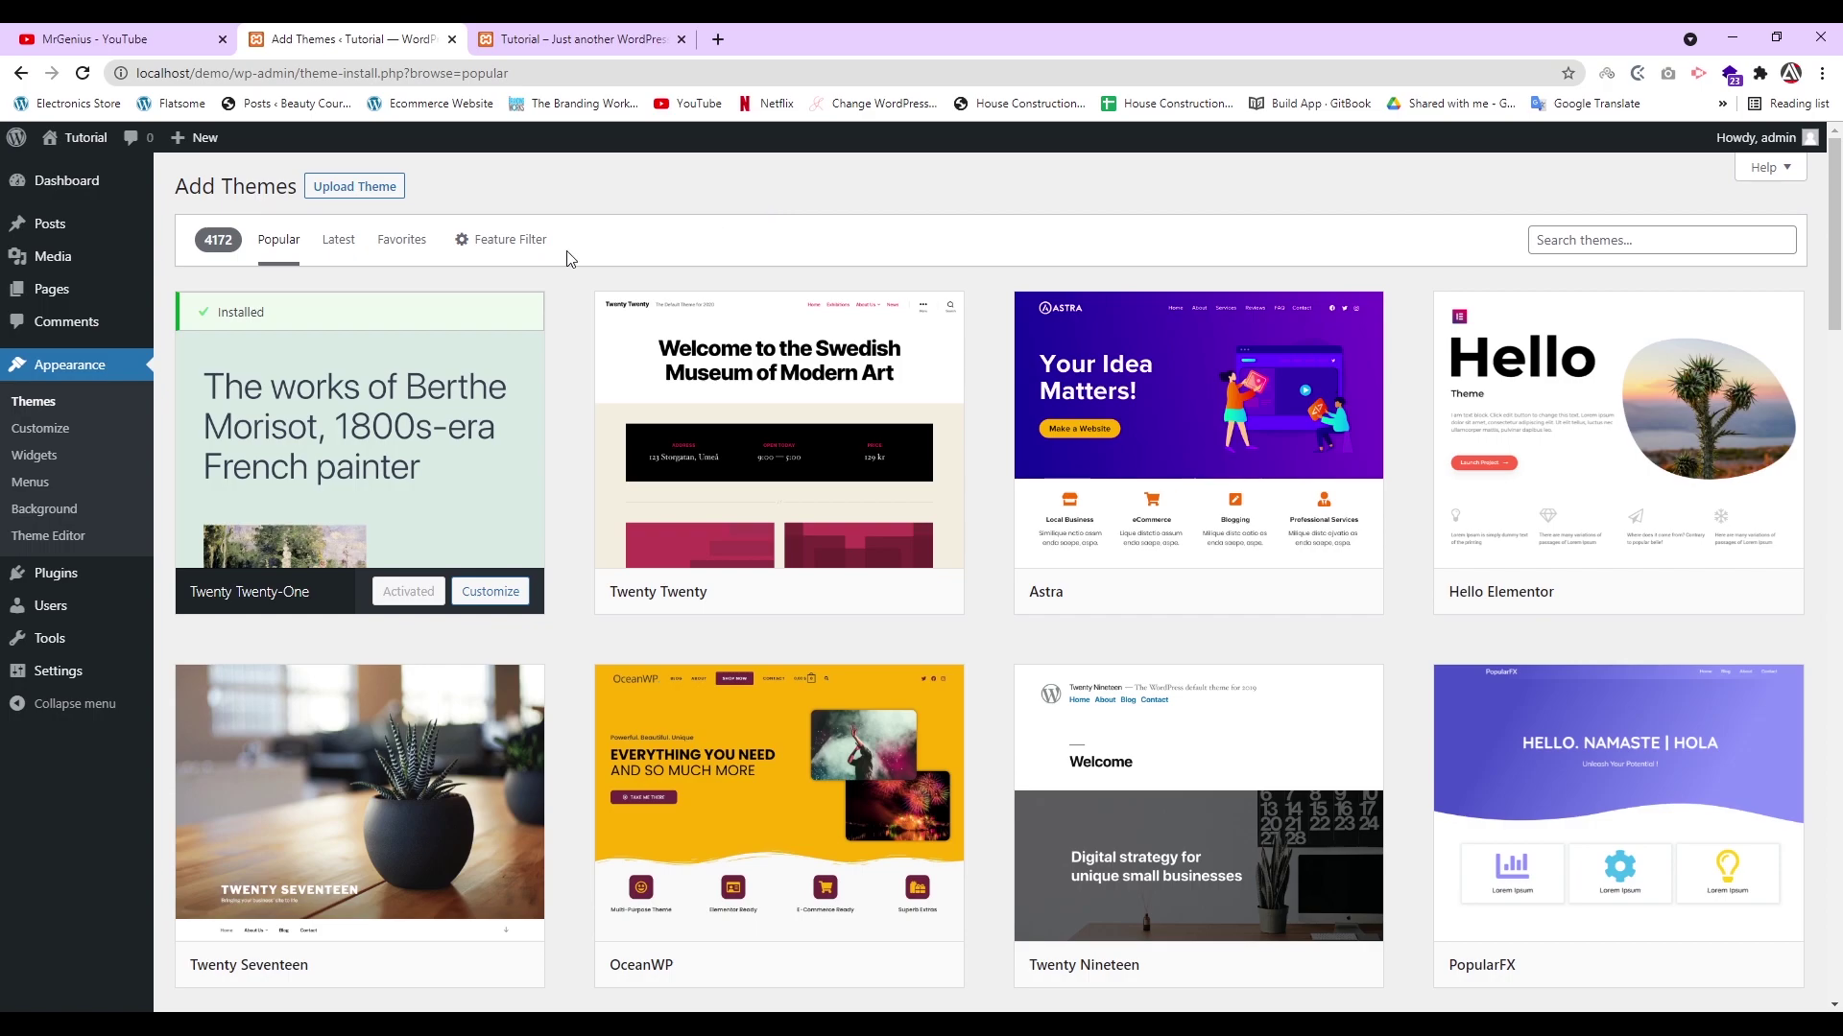
{"action": "left_click", "coordinate": [357, 187]}
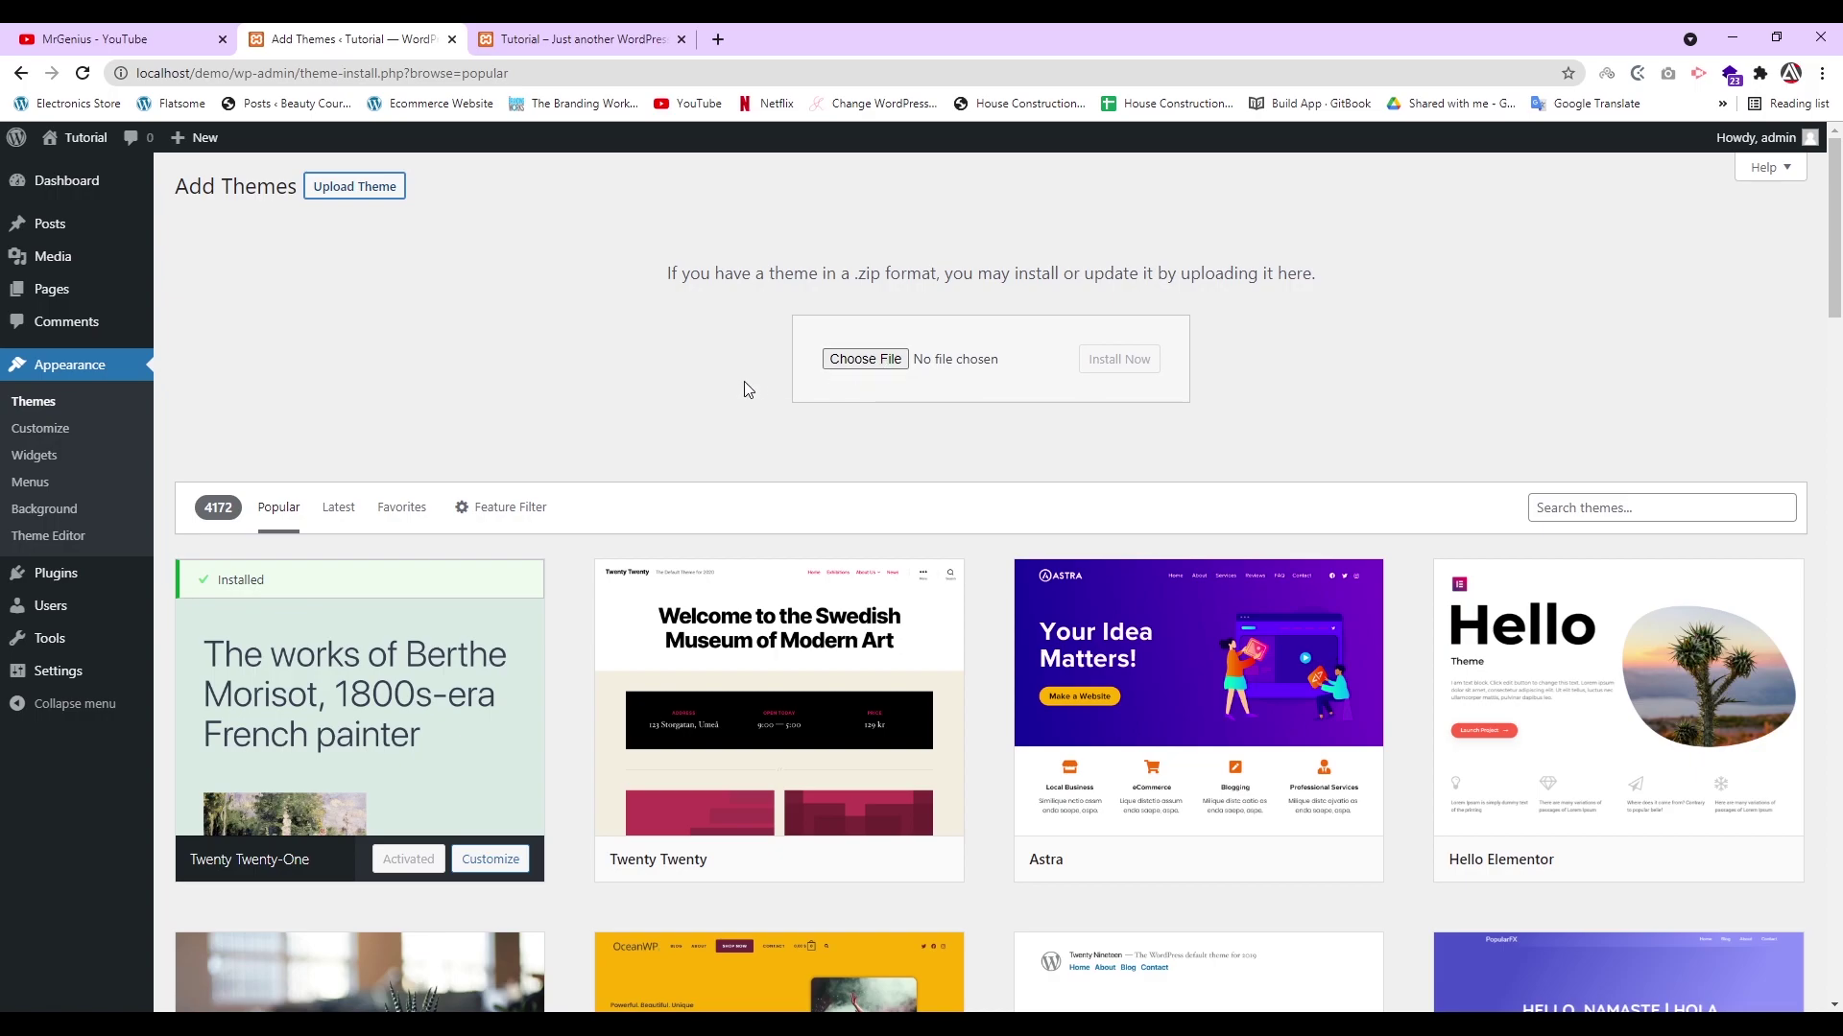
{"action": "mouse_move", "coordinate": [1258, 861]}
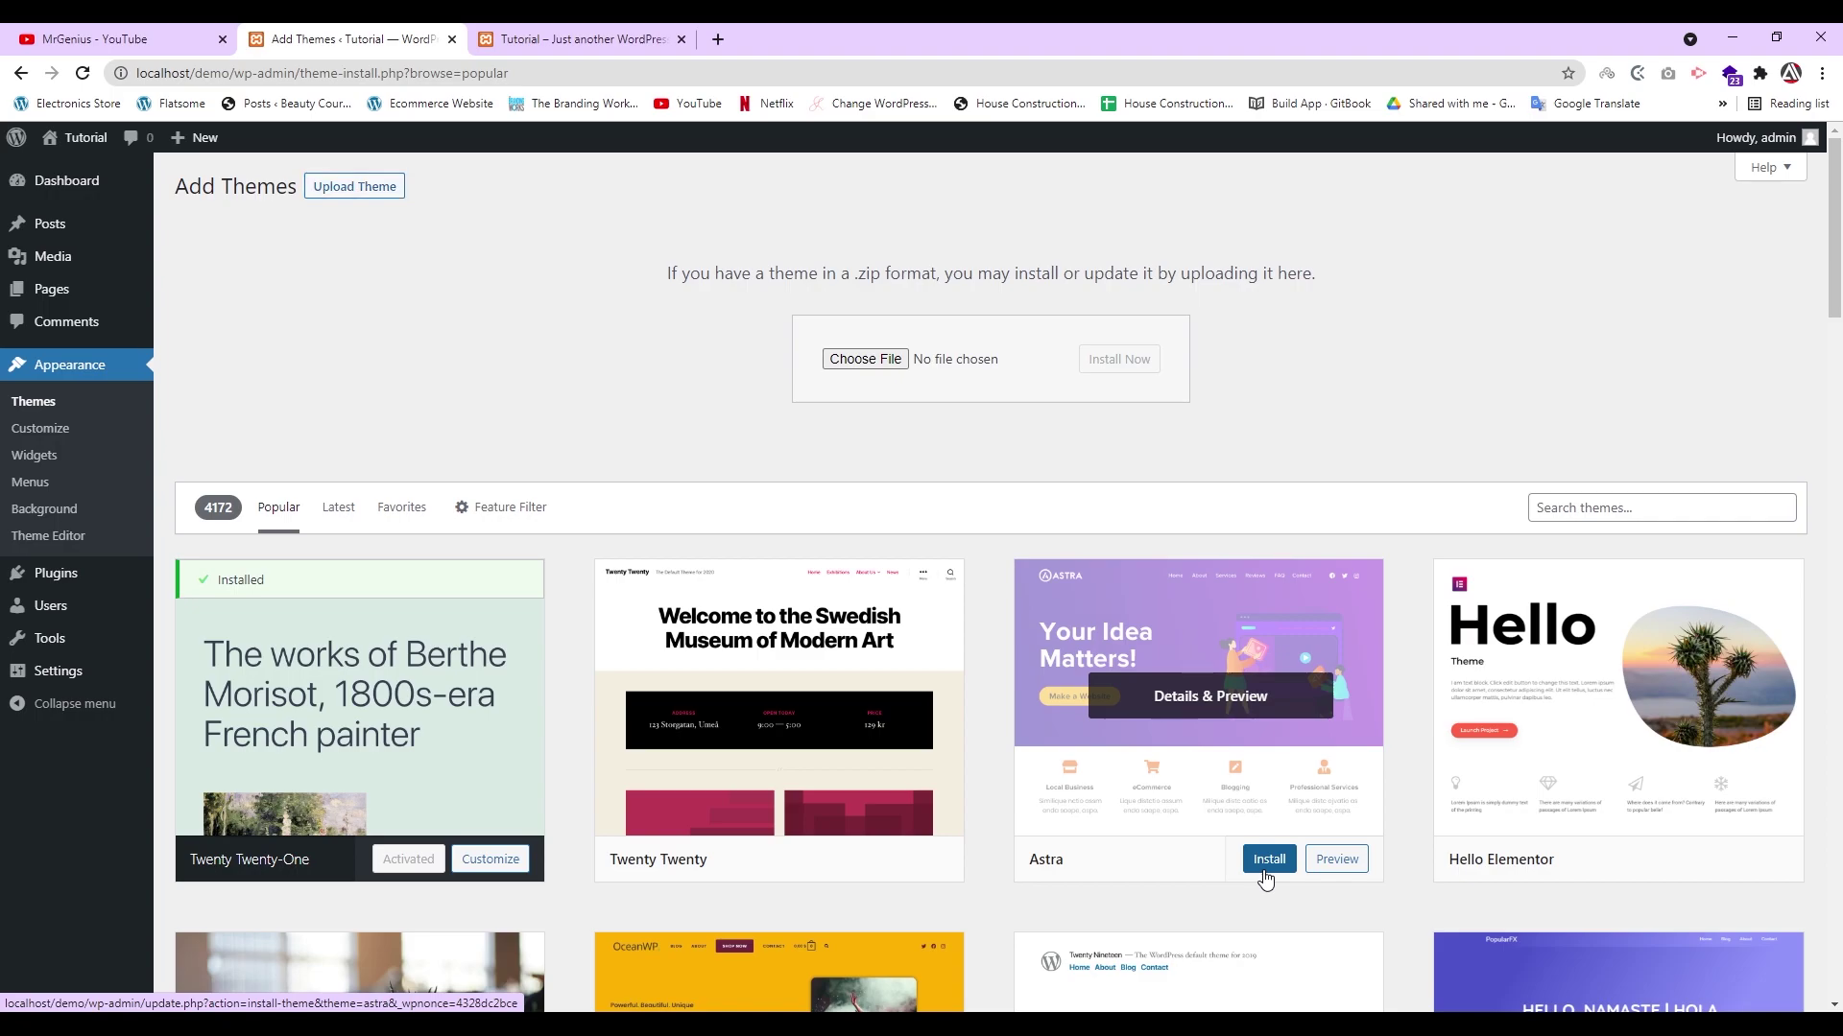
{"action": "left_click", "coordinate": [1264, 868]}
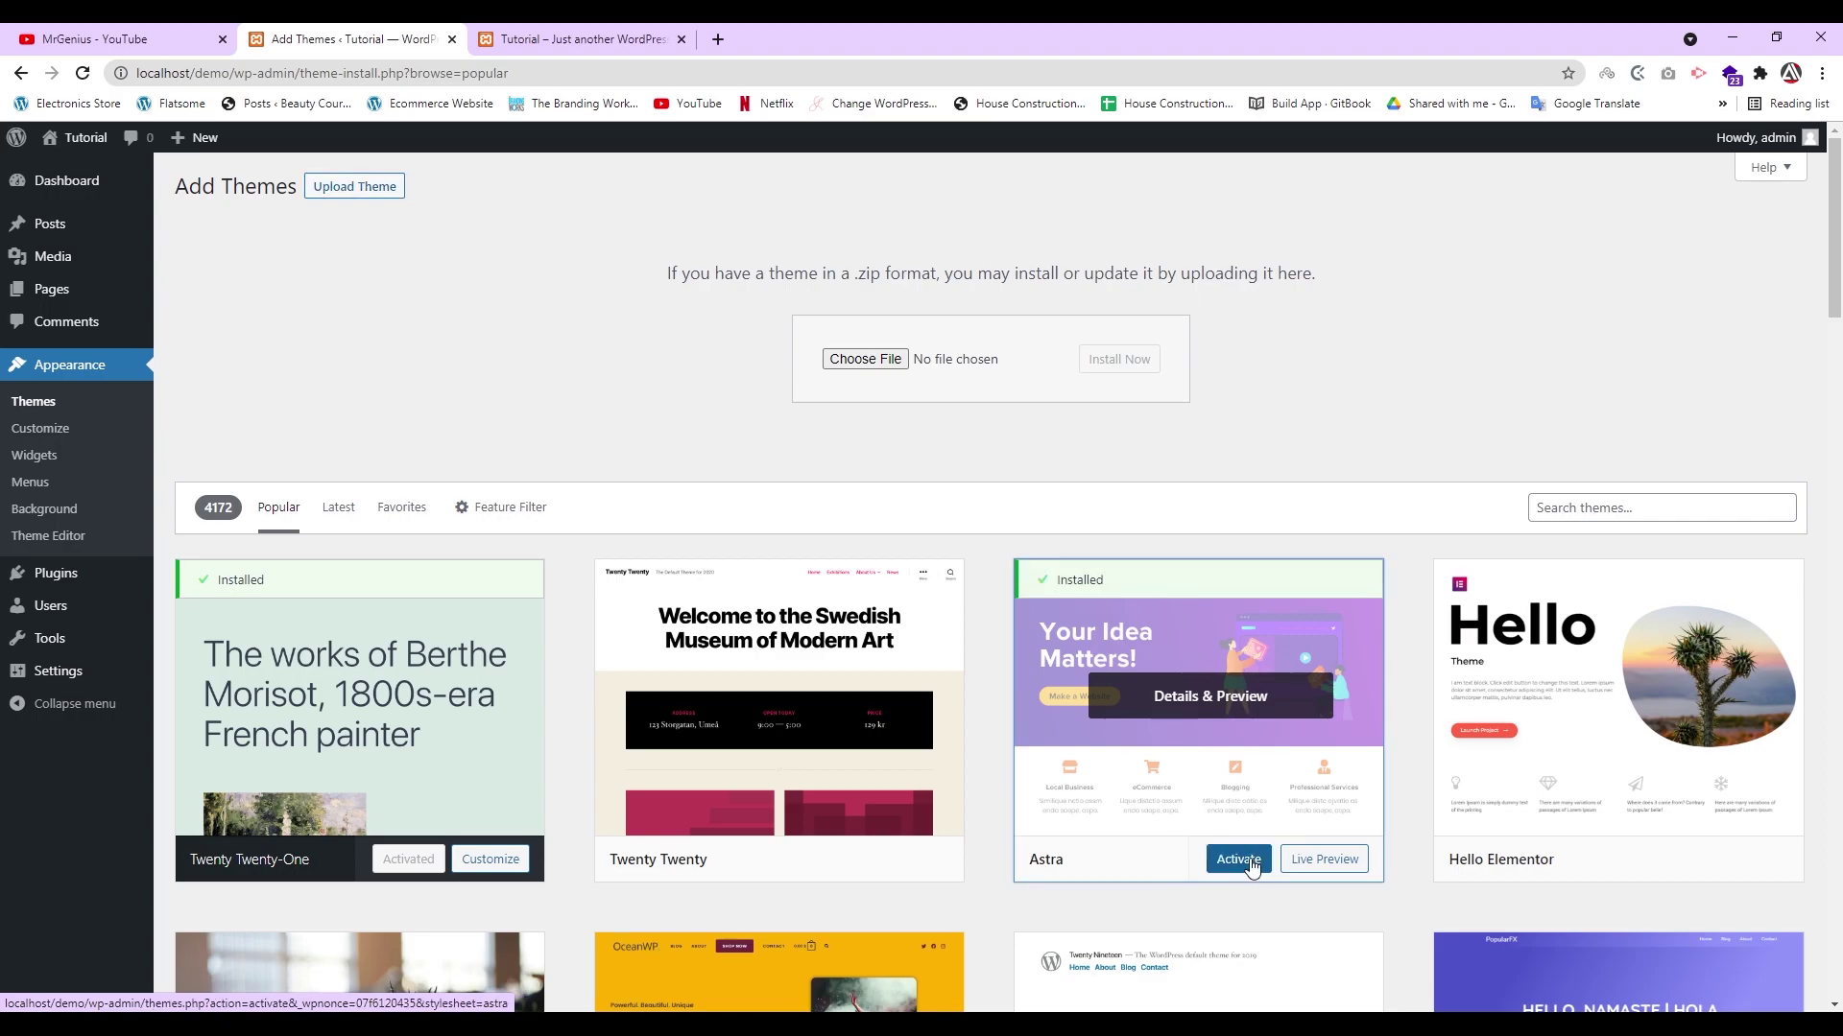
{"action": "left_click", "coordinate": [1239, 861]}
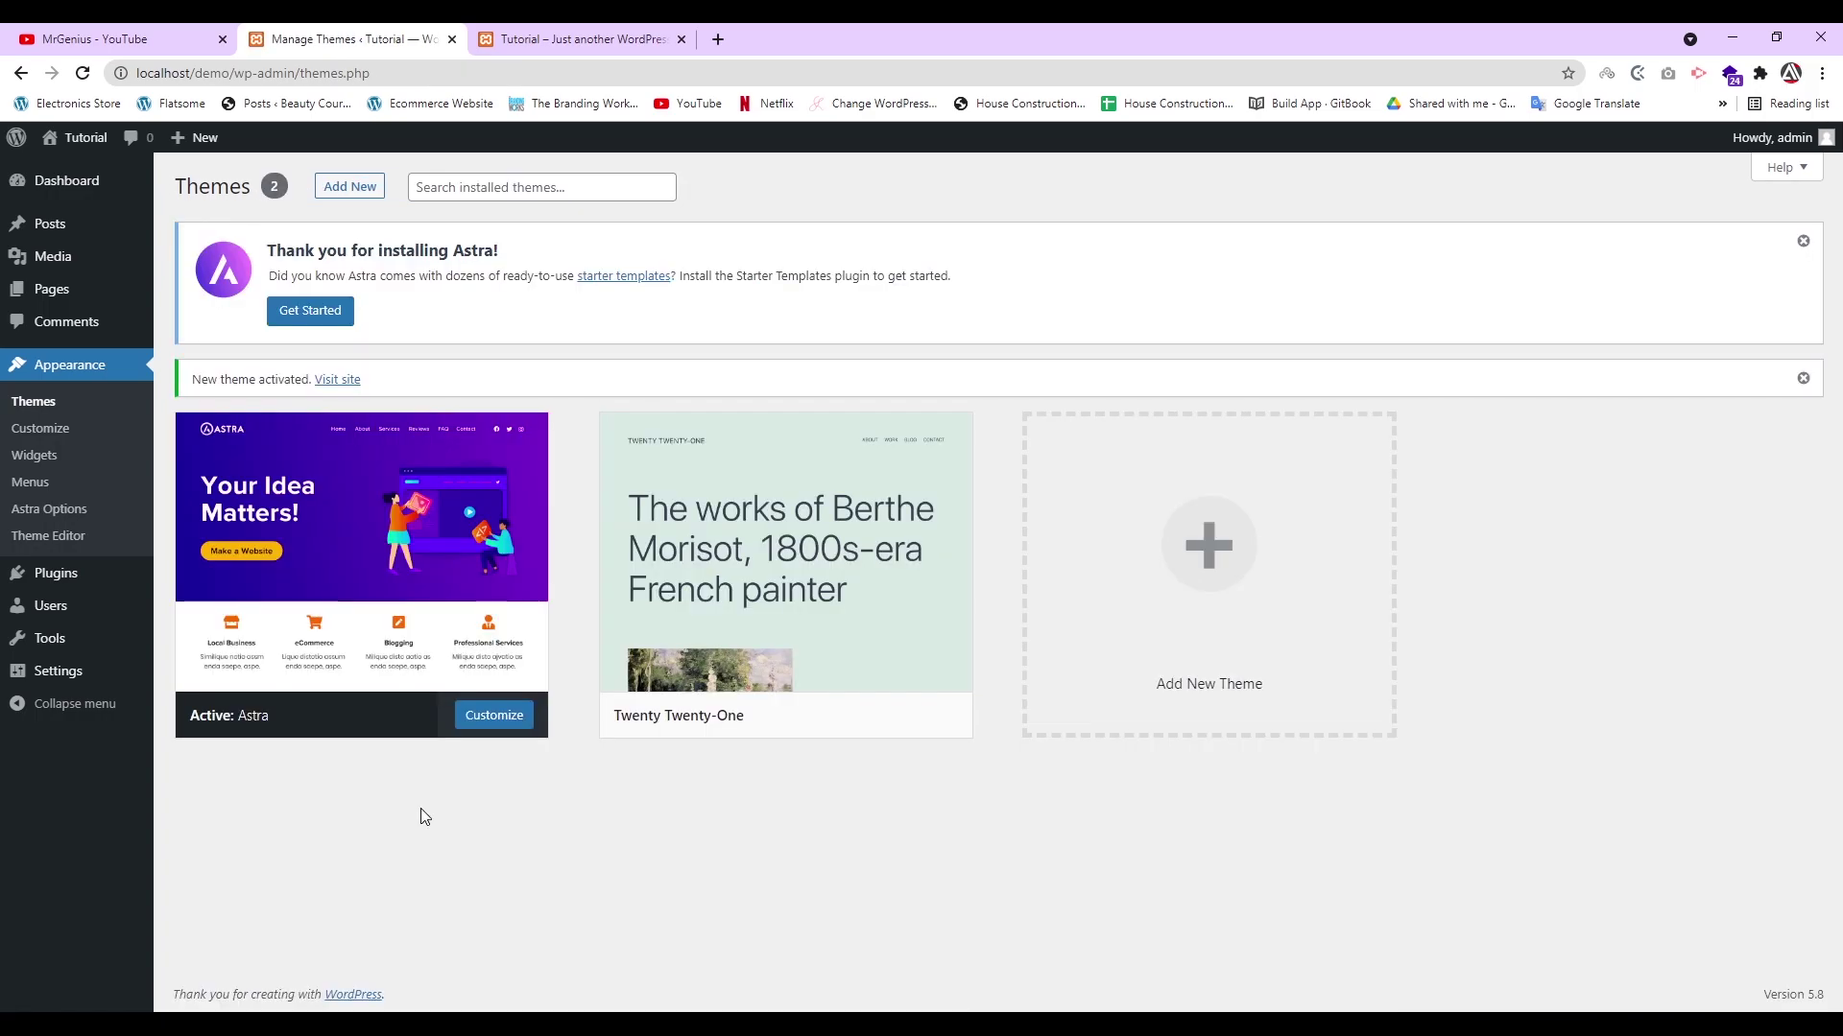
- Delete the inactive Twenty Twenty-One theme and confirm the deletion
{"action": "mouse_move", "coordinate": [197, 734]}
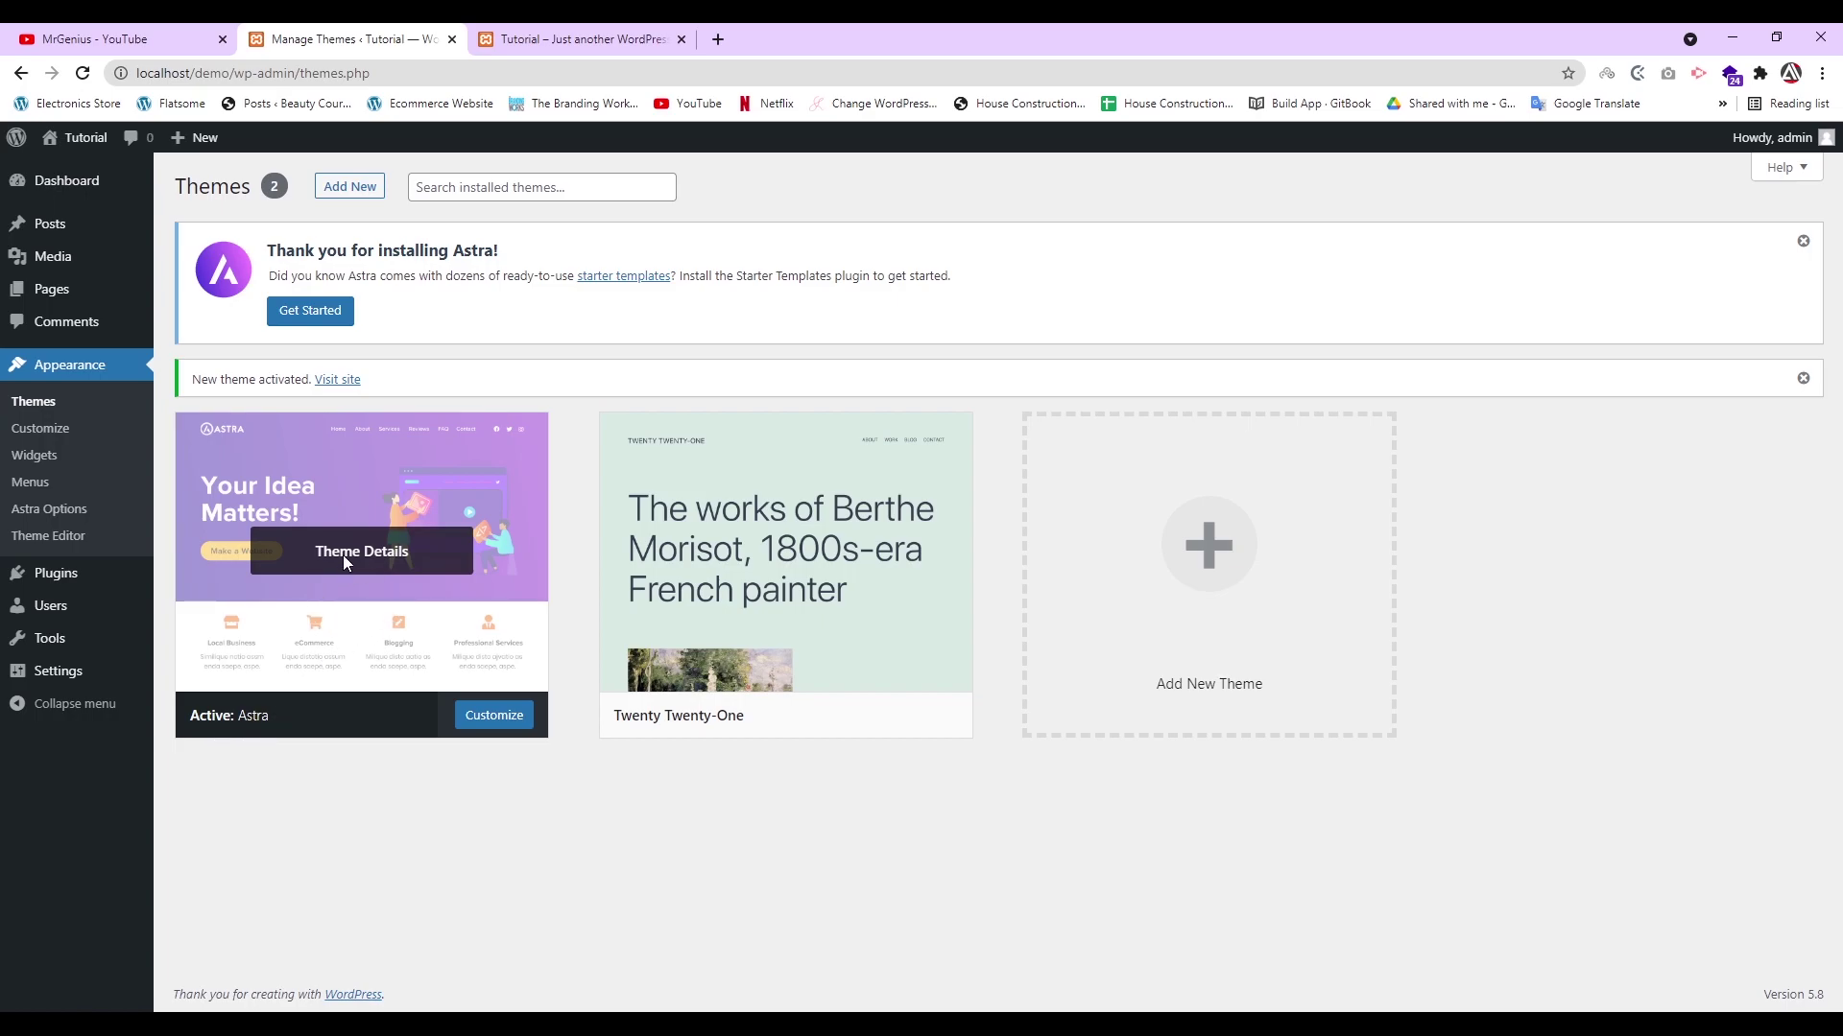
{"action": "mouse_move", "coordinate": [794, 502]}
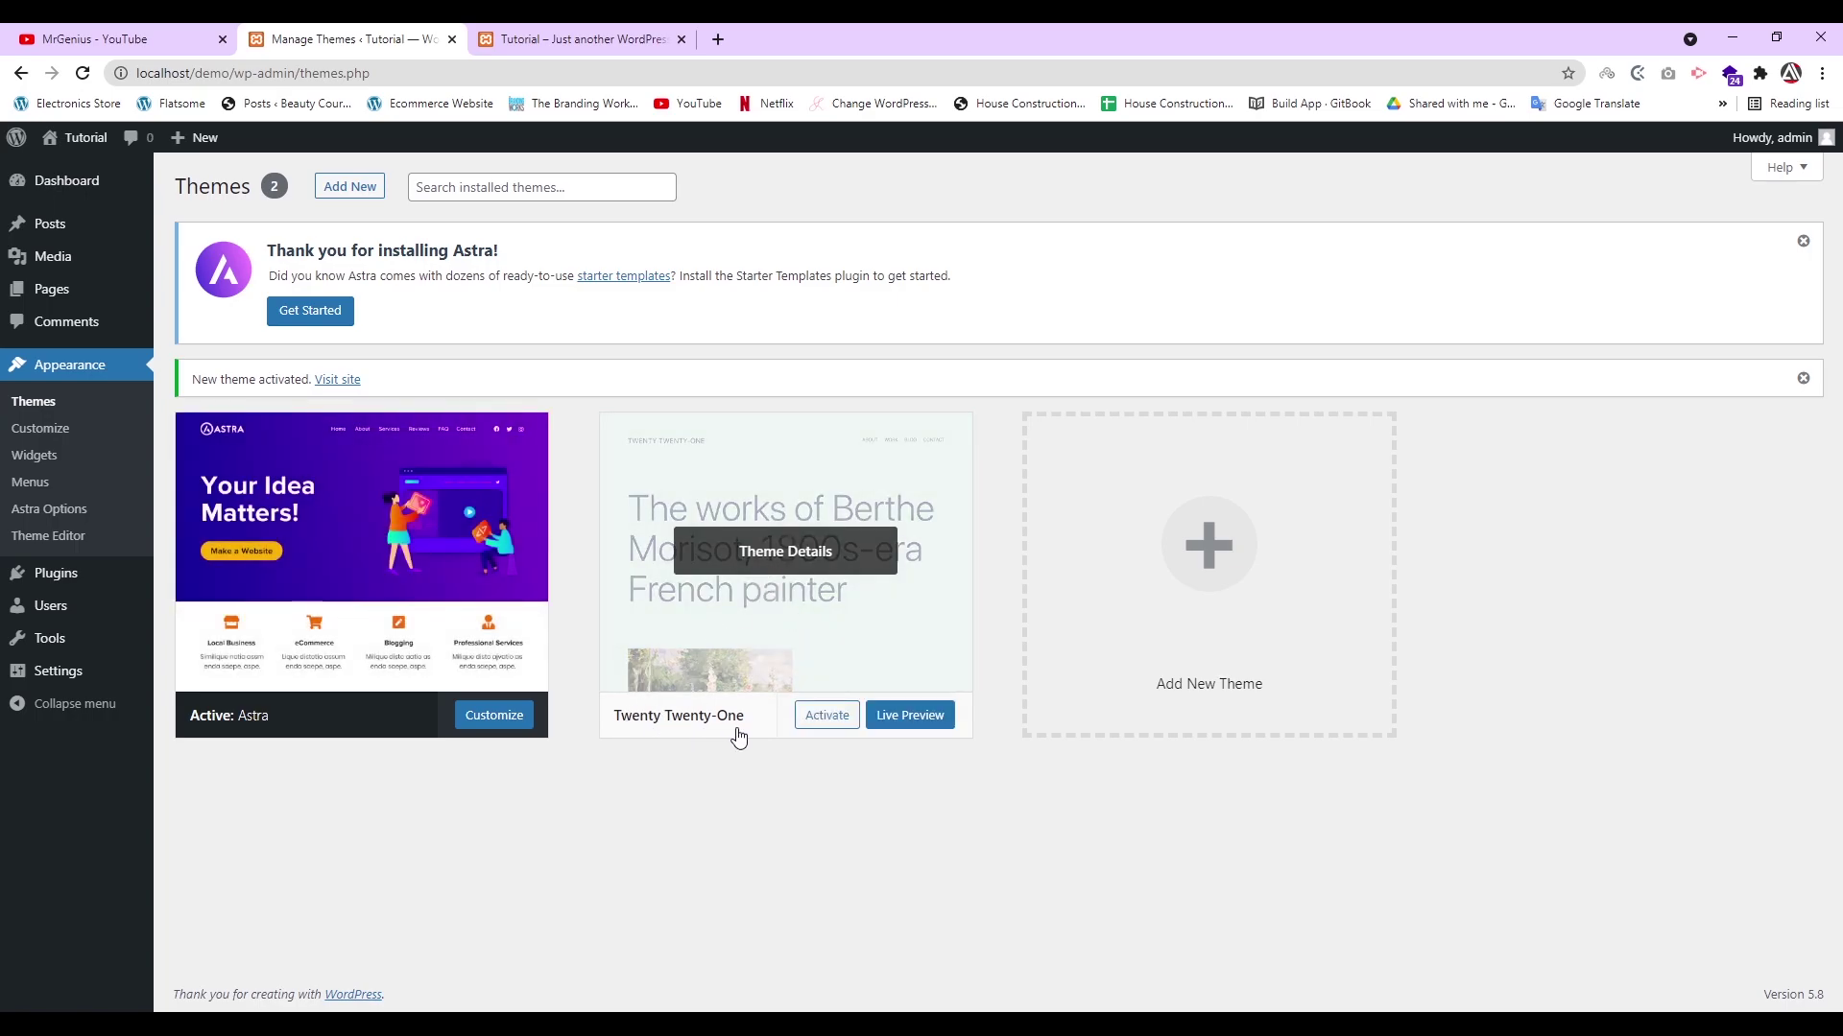
{"action": "left_click", "coordinate": [791, 551]}
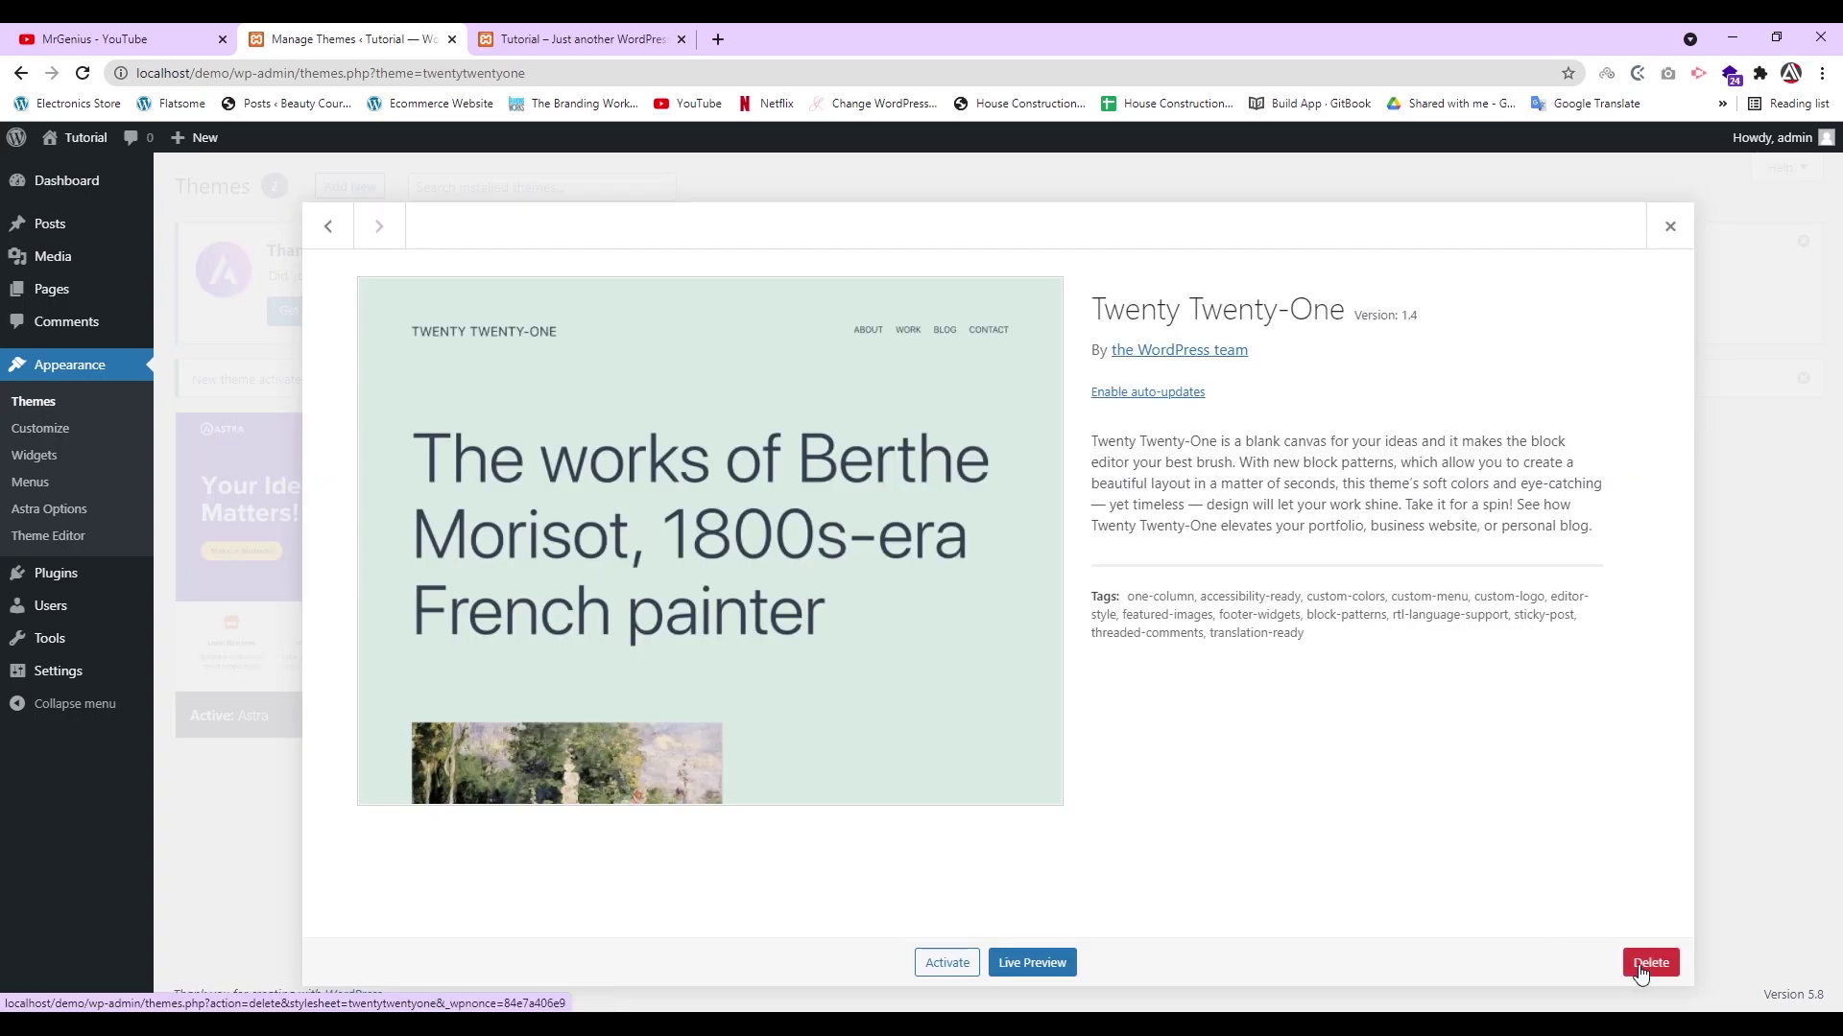
{"action": "left_click", "coordinate": [1638, 969]}
{"action": "left_click", "coordinate": [1014, 217]}
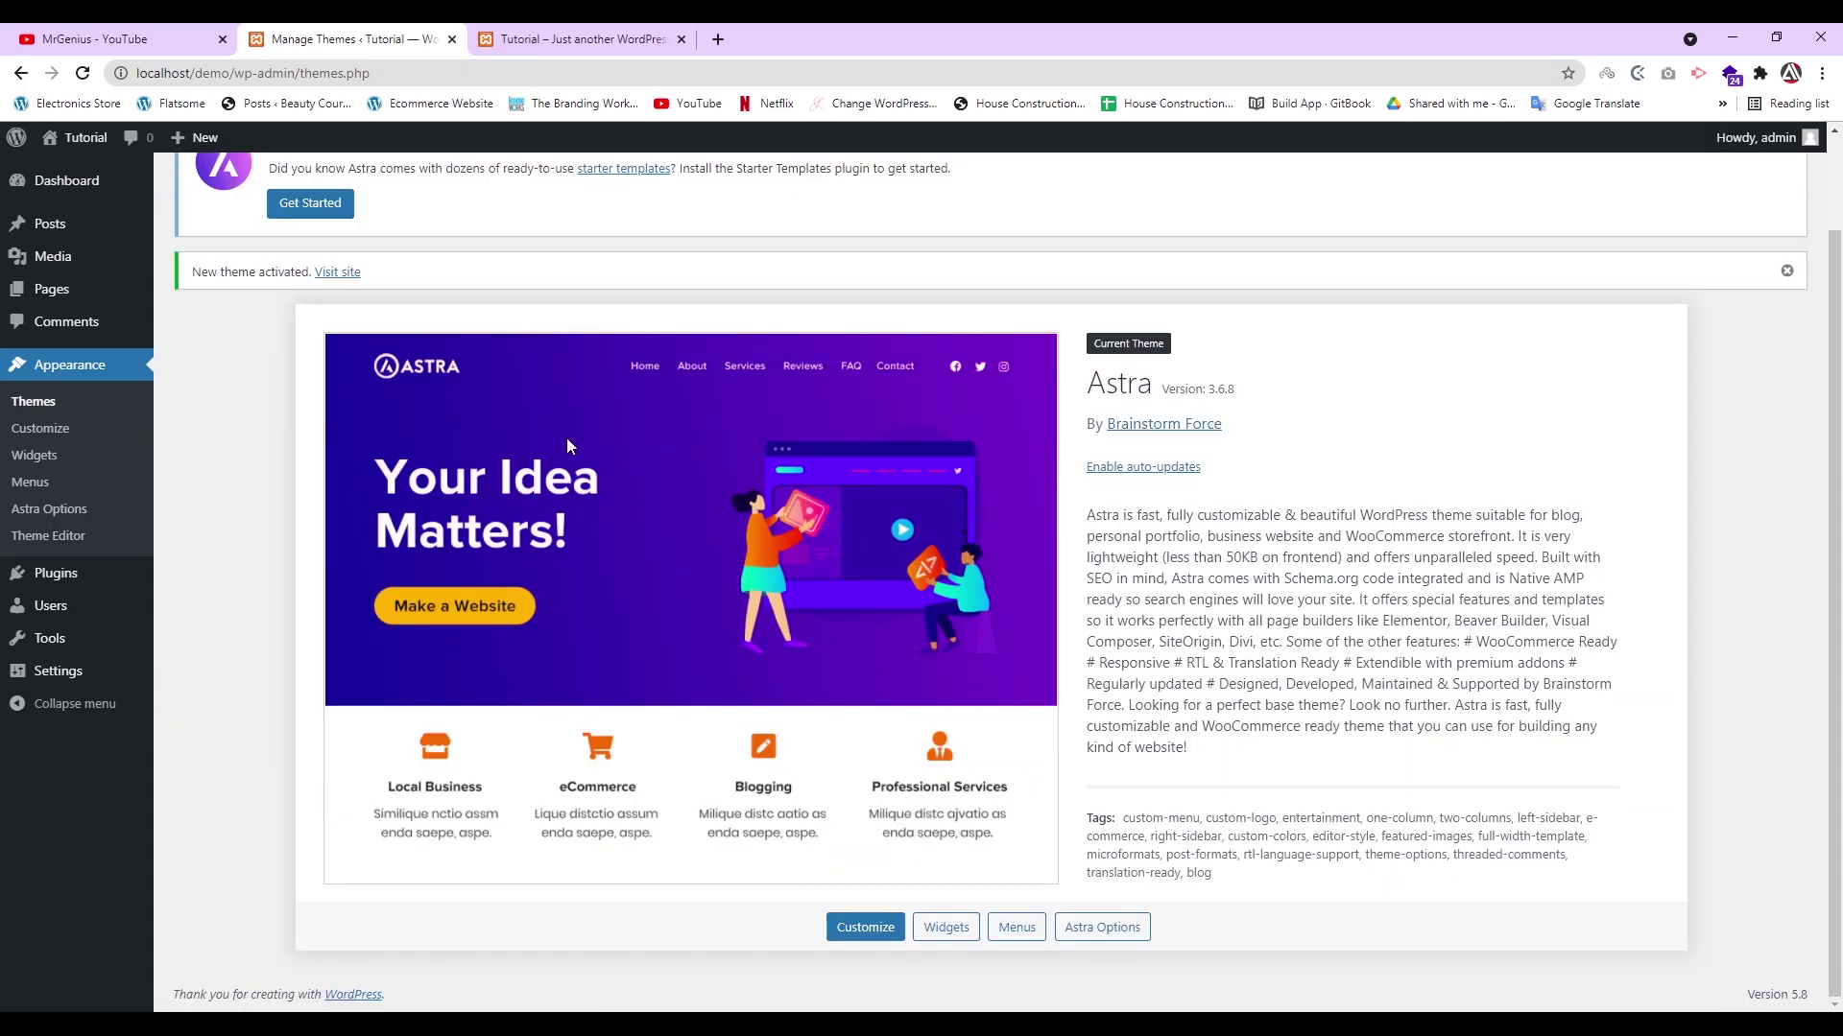
{"action": "scroll", "coordinate": [566, 437], "scroll_direction": "up", "scroll_amount": 2}
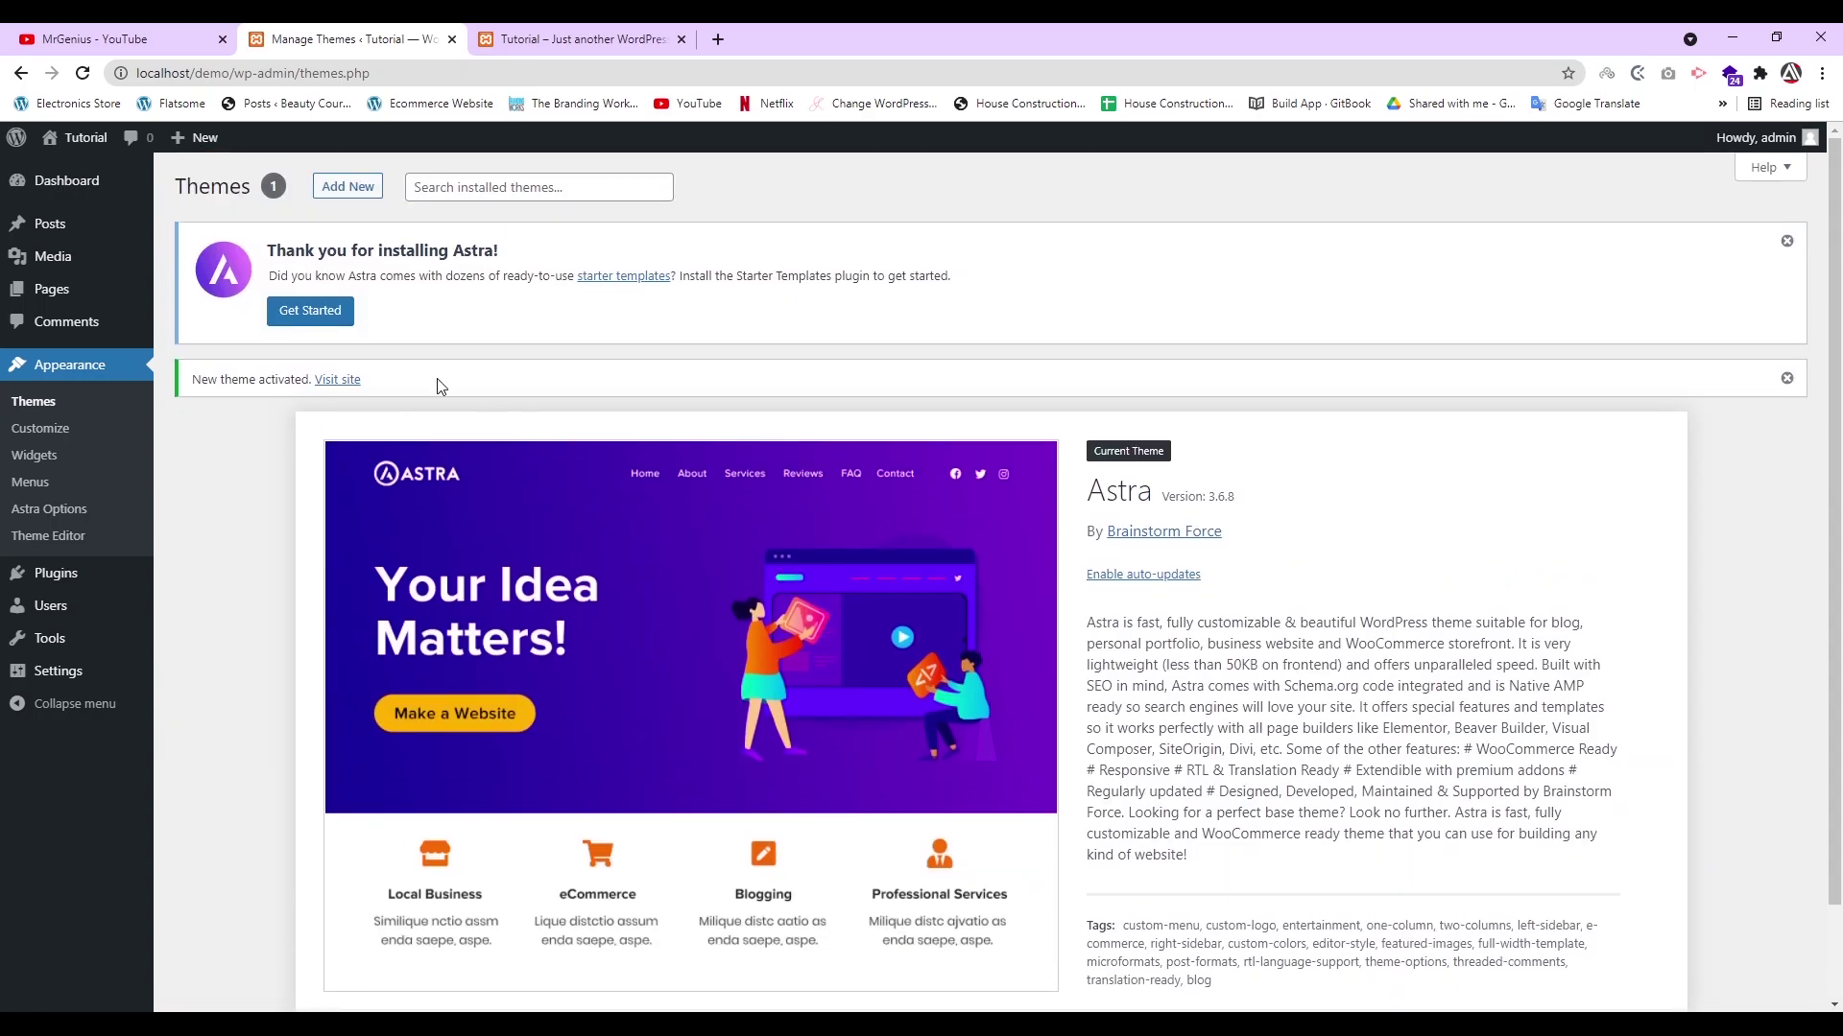
- Install Astra's Starter Templates plugin and choose Elementor as the page builder
{"action": "left_click", "coordinate": [325, 324]}
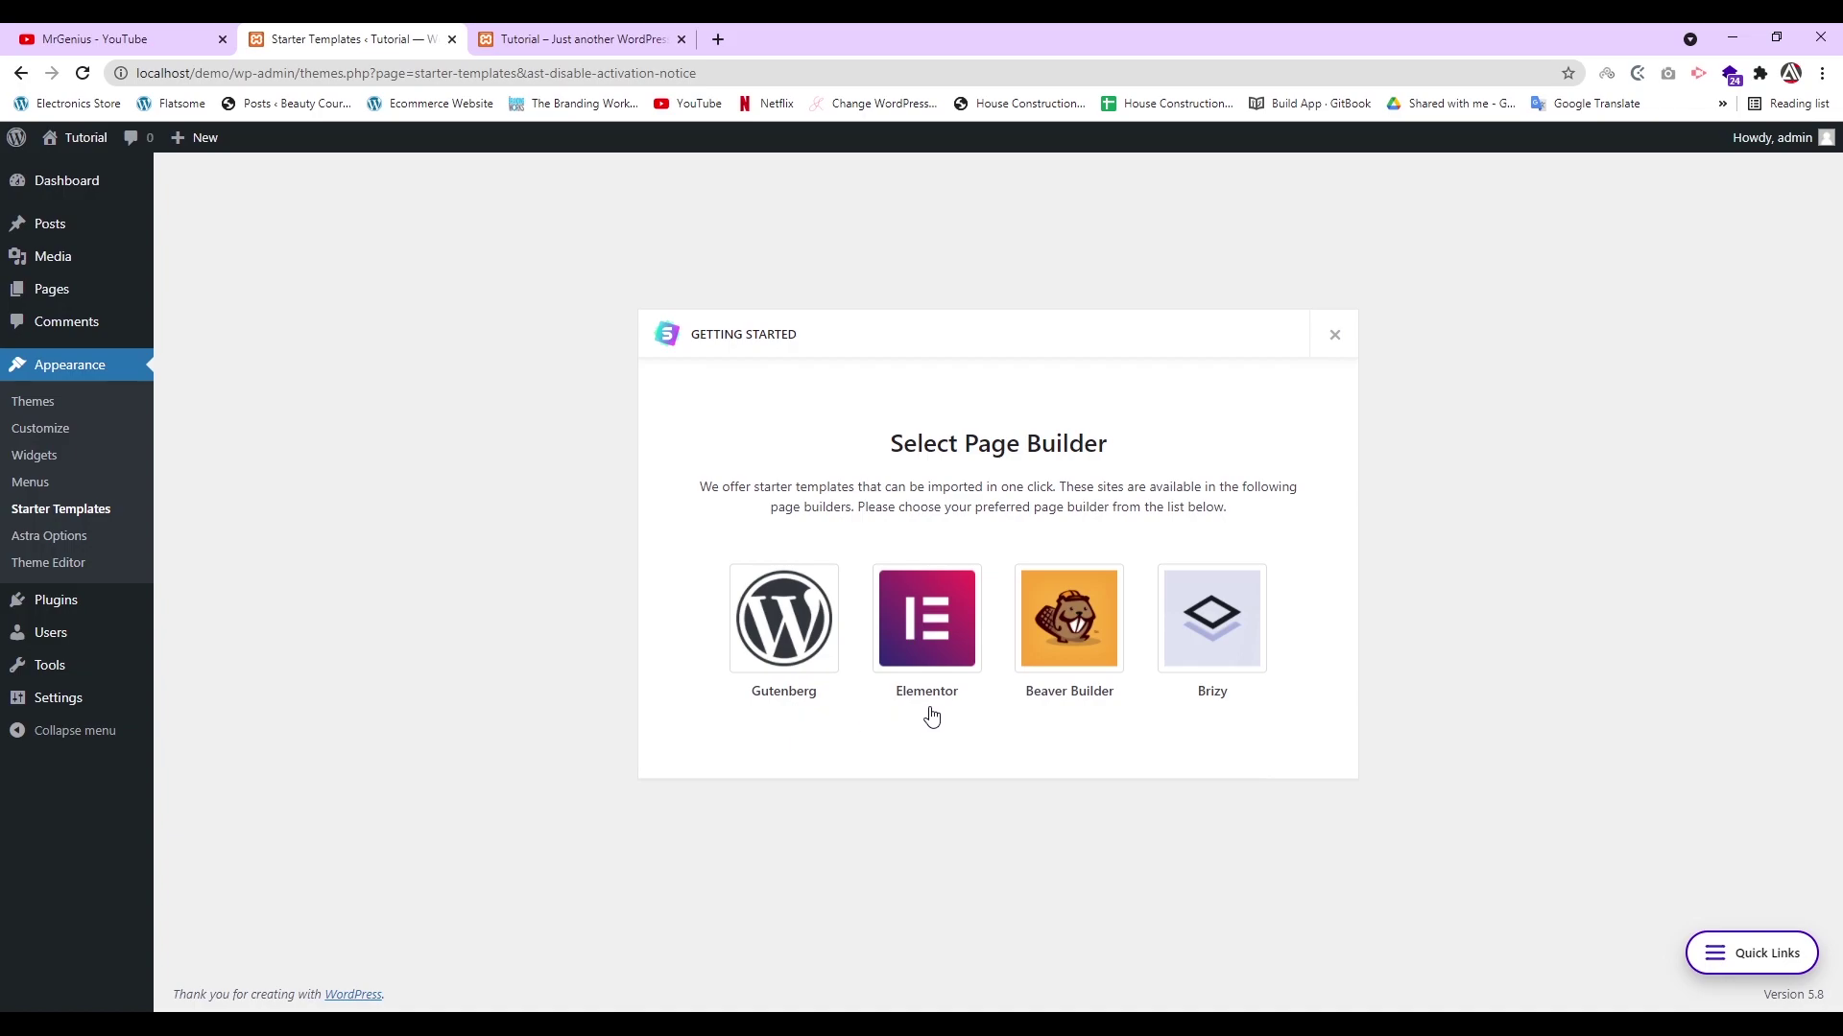
{"action": "left_click", "coordinate": [940, 643]}
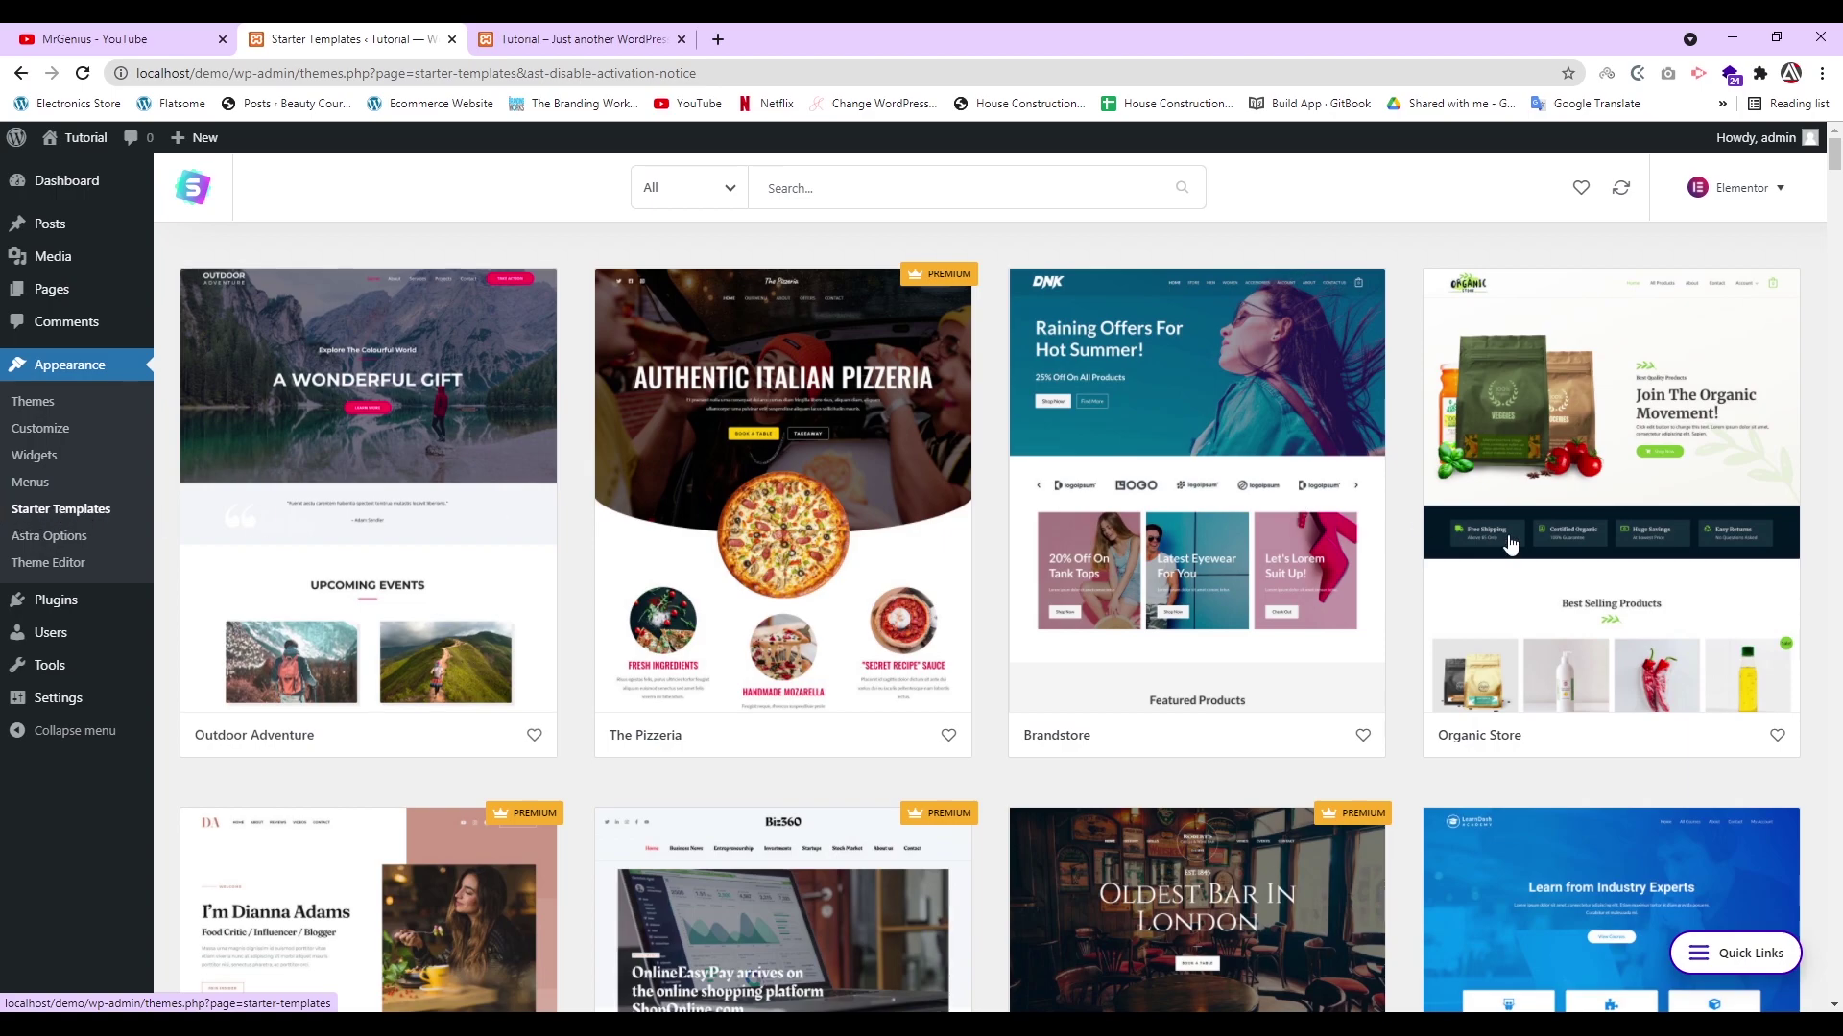
- Browse the Elementor starter templates, open the Organic Store template and preview its demo site
{"action": "scroll", "coordinate": [1580, 465], "scroll_direction": "down", "scroll_amount": 1}
{"action": "scroll", "coordinate": [1581, 465], "scroll_direction": "down", "scroll_amount": 8}
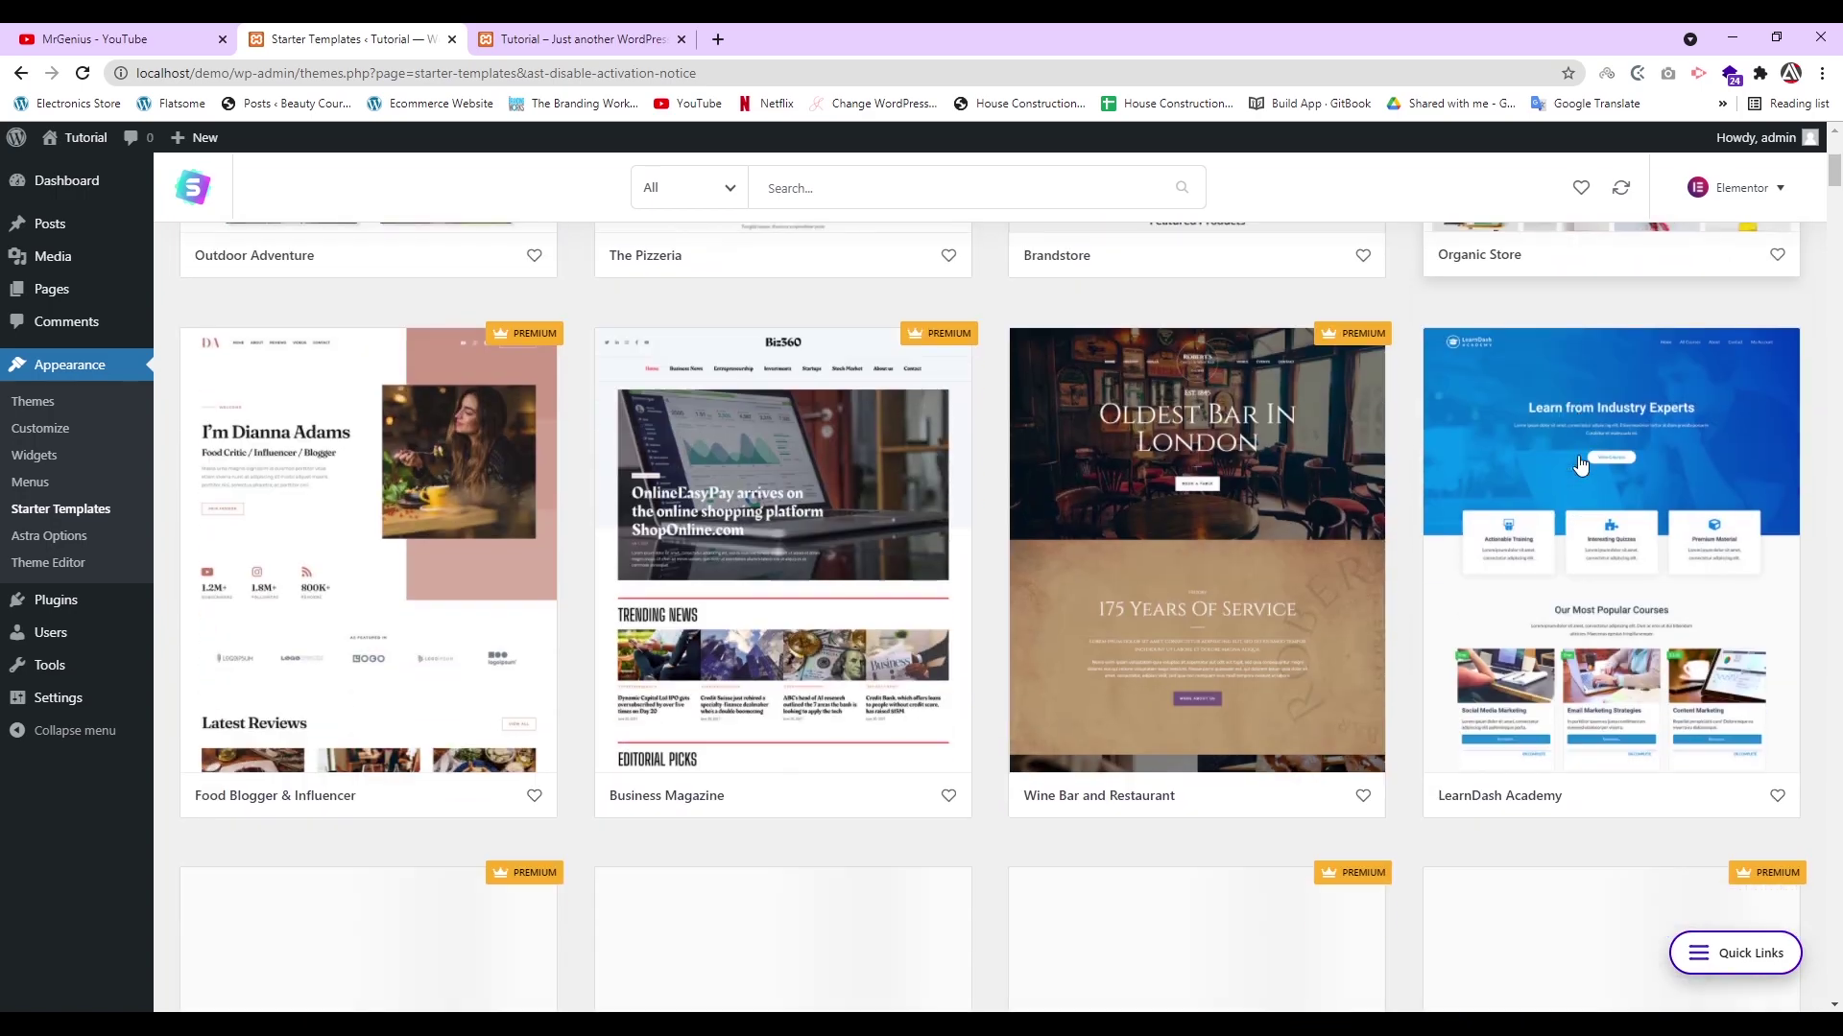
{"action": "scroll", "coordinate": [1581, 466], "scroll_direction": "down", "scroll_amount": 5}
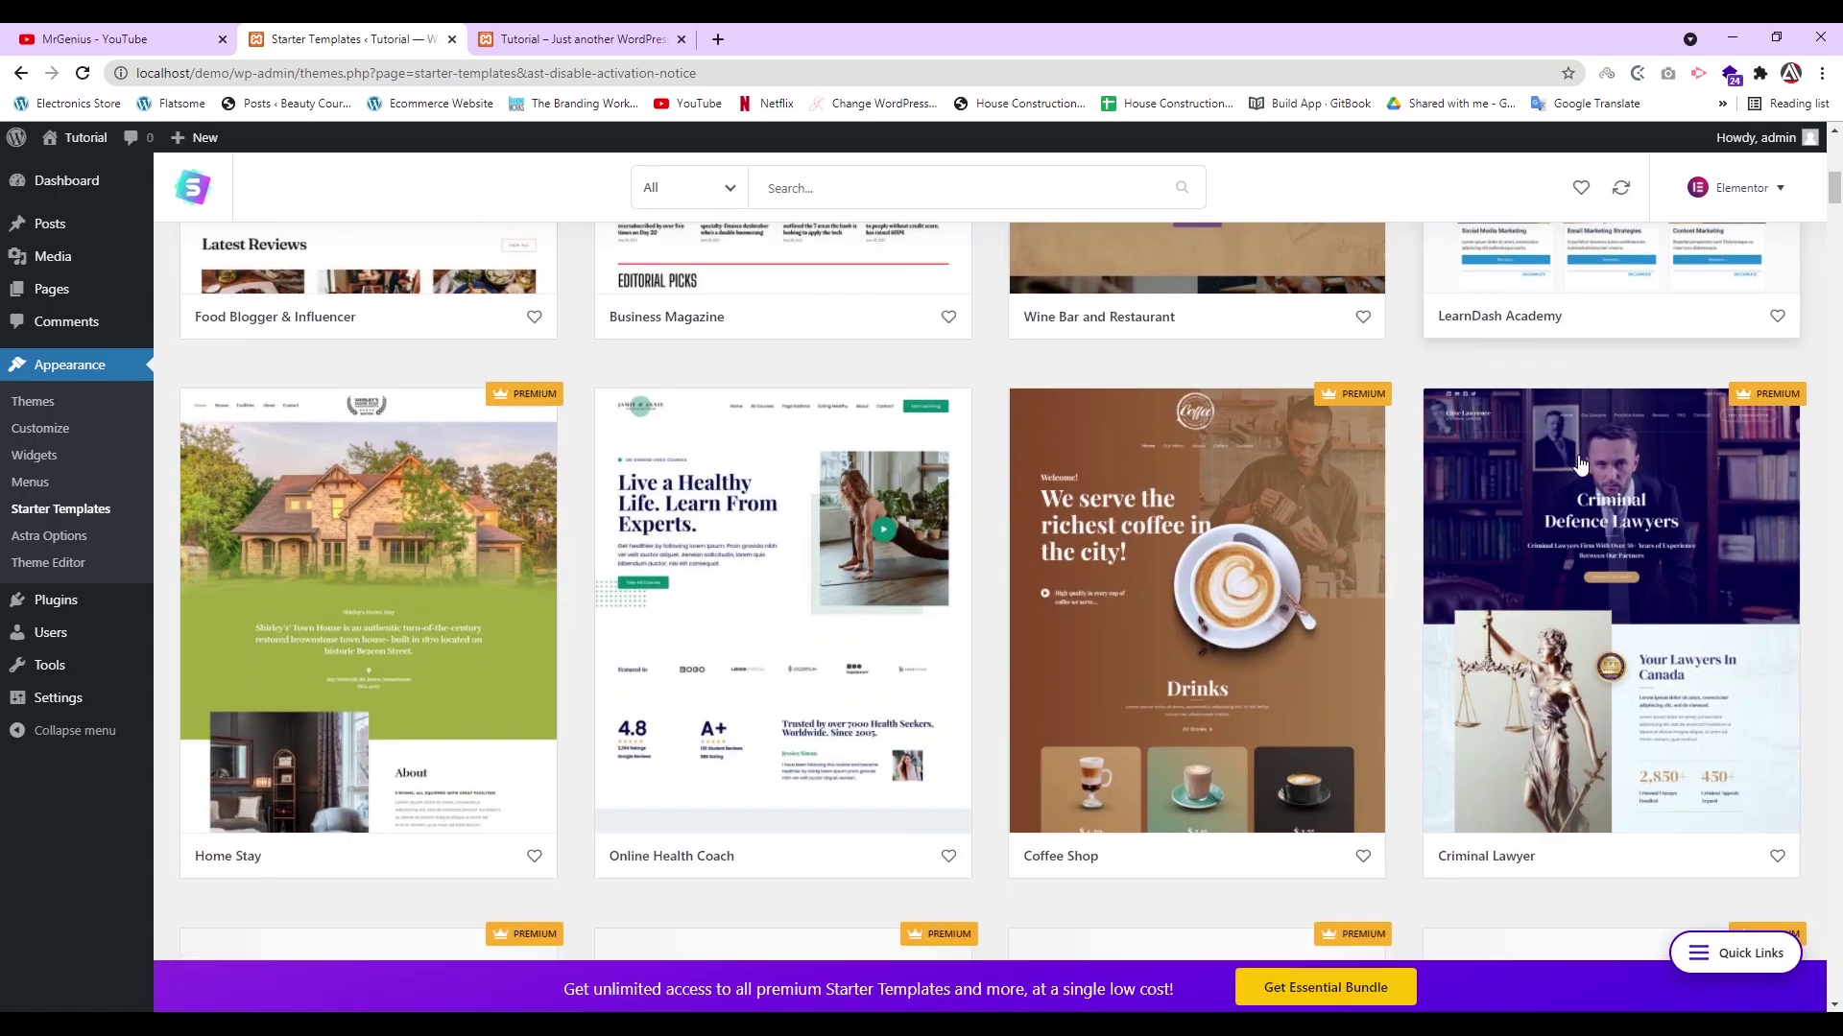
{"action": "scroll", "coordinate": [1581, 465], "scroll_direction": "down", "scroll_amount": 3}
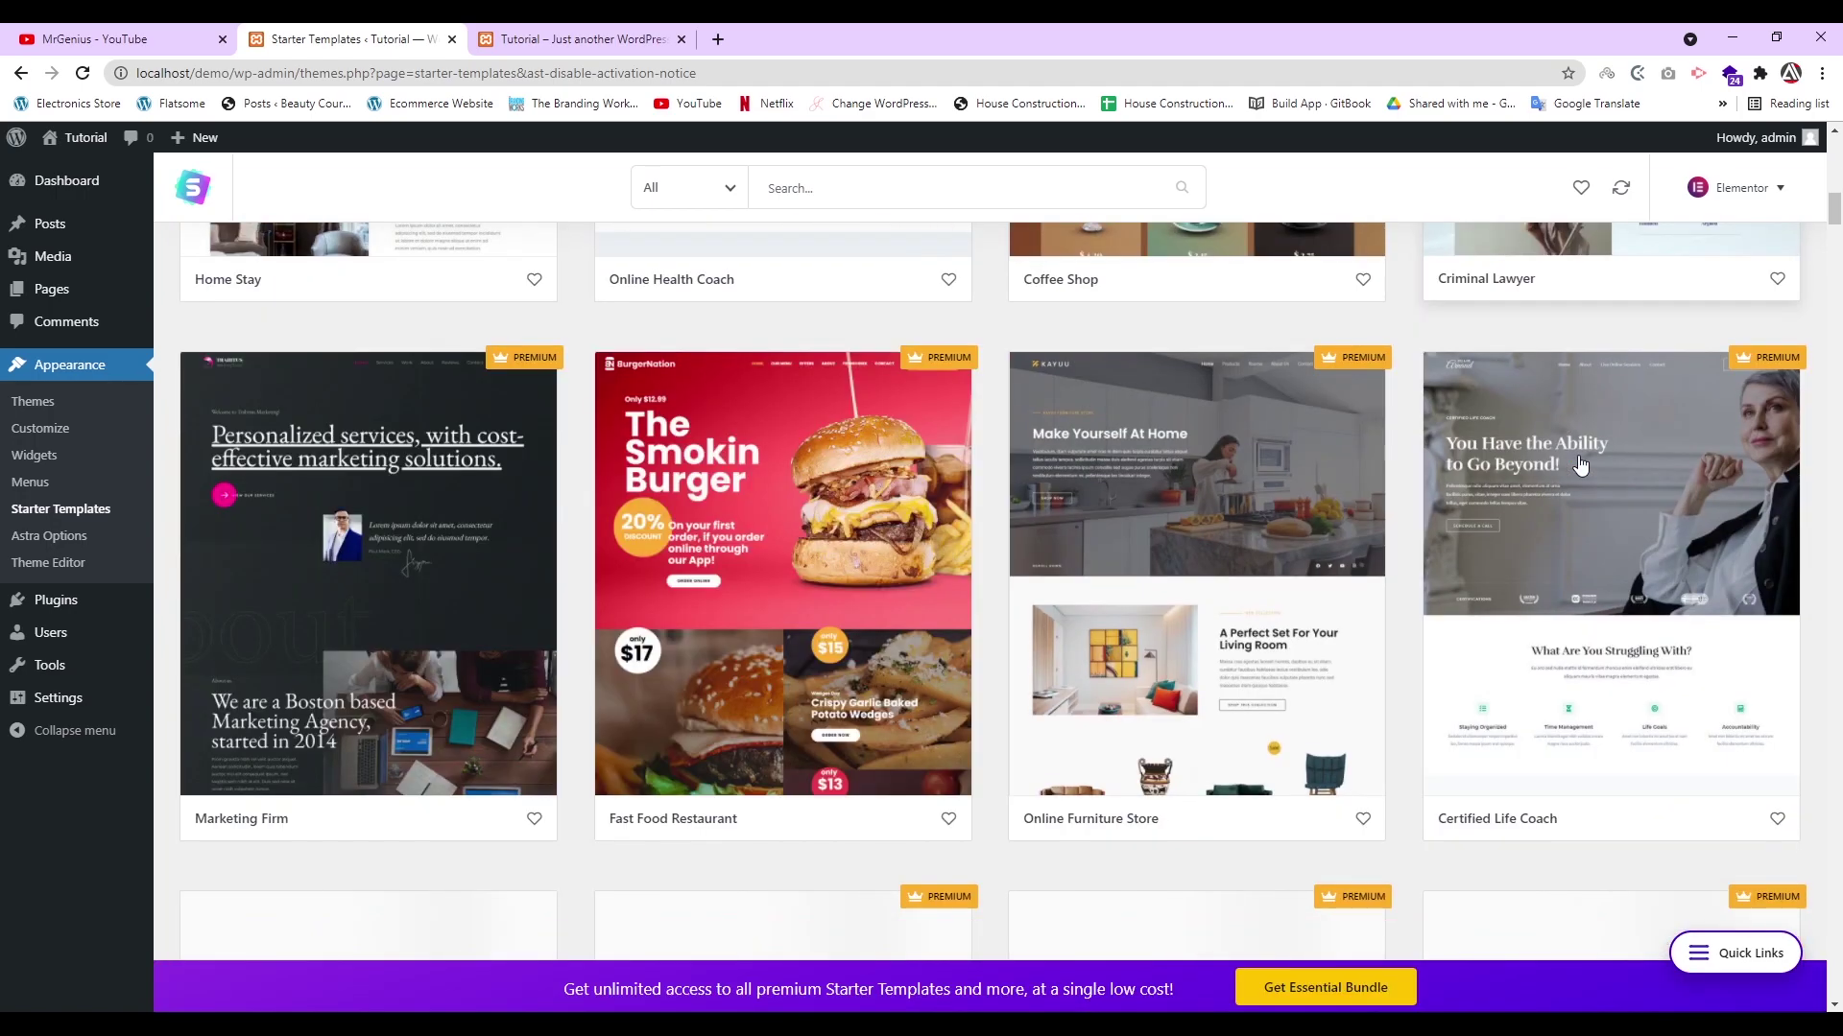
{"action": "scroll", "coordinate": [1580, 466], "scroll_direction": "up", "scroll_amount": 15}
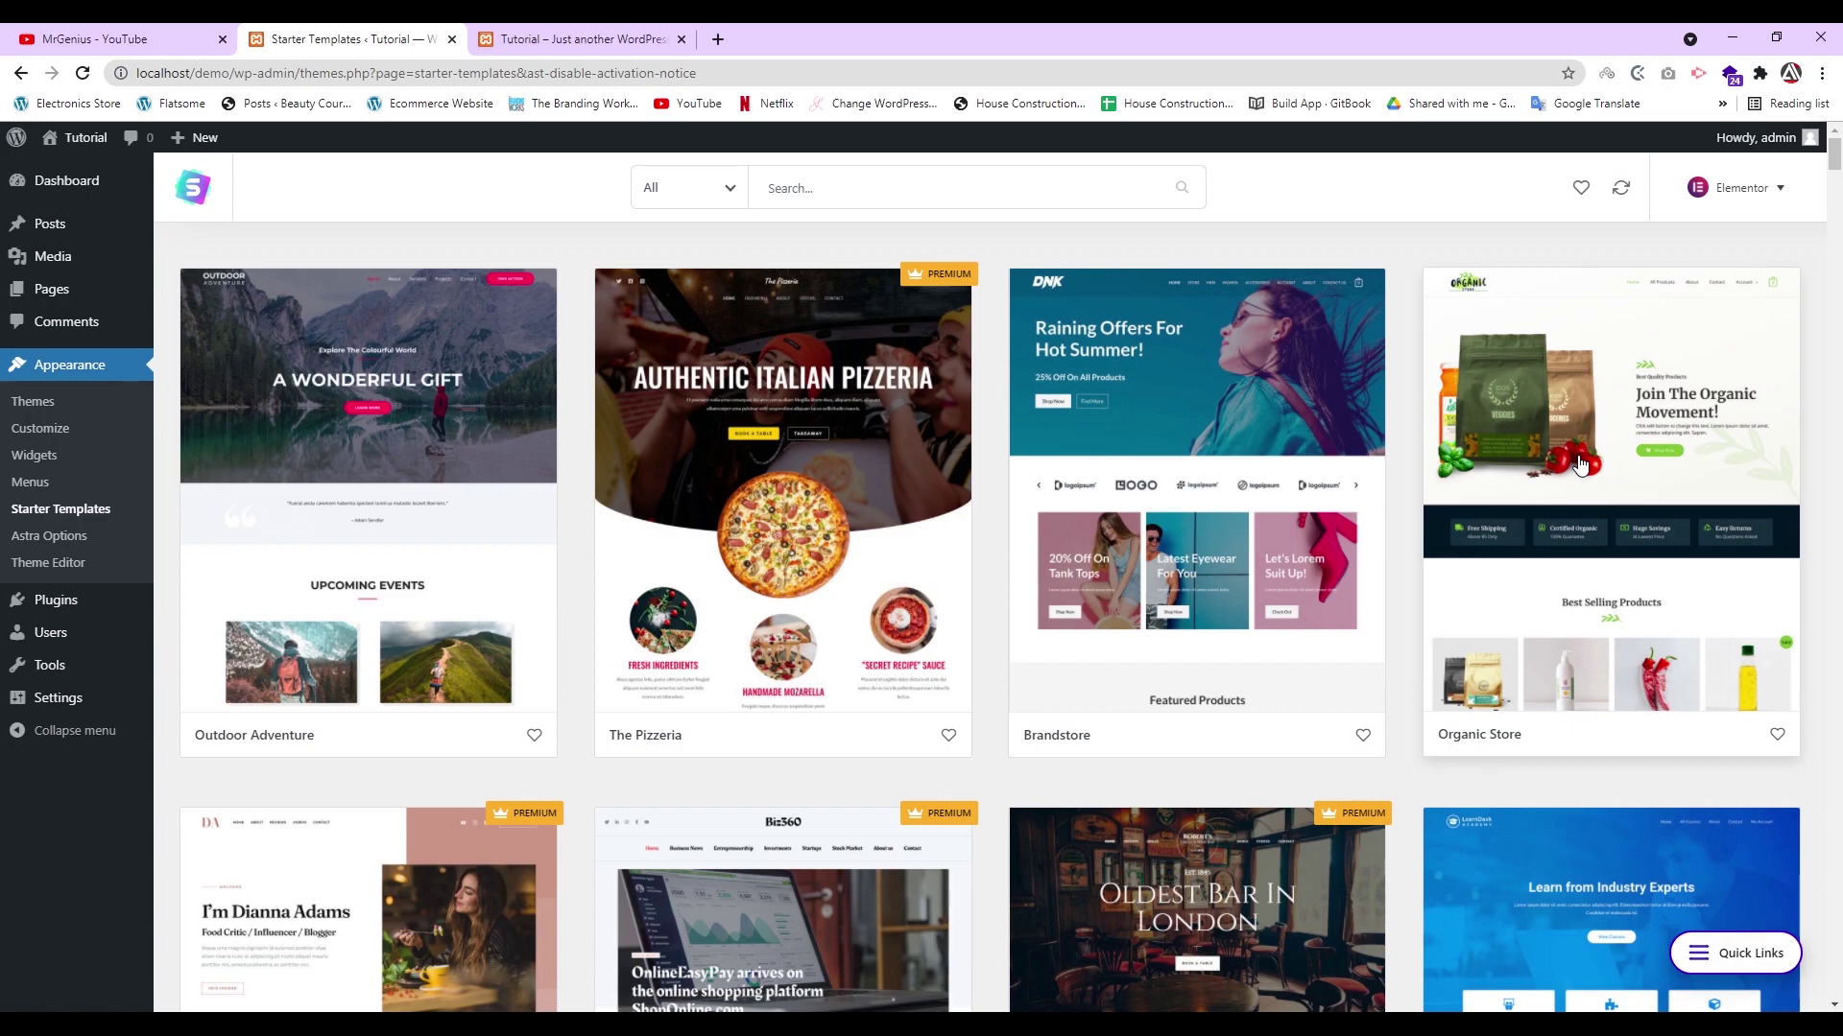
{"action": "left_click", "coordinate": [1627, 549]}
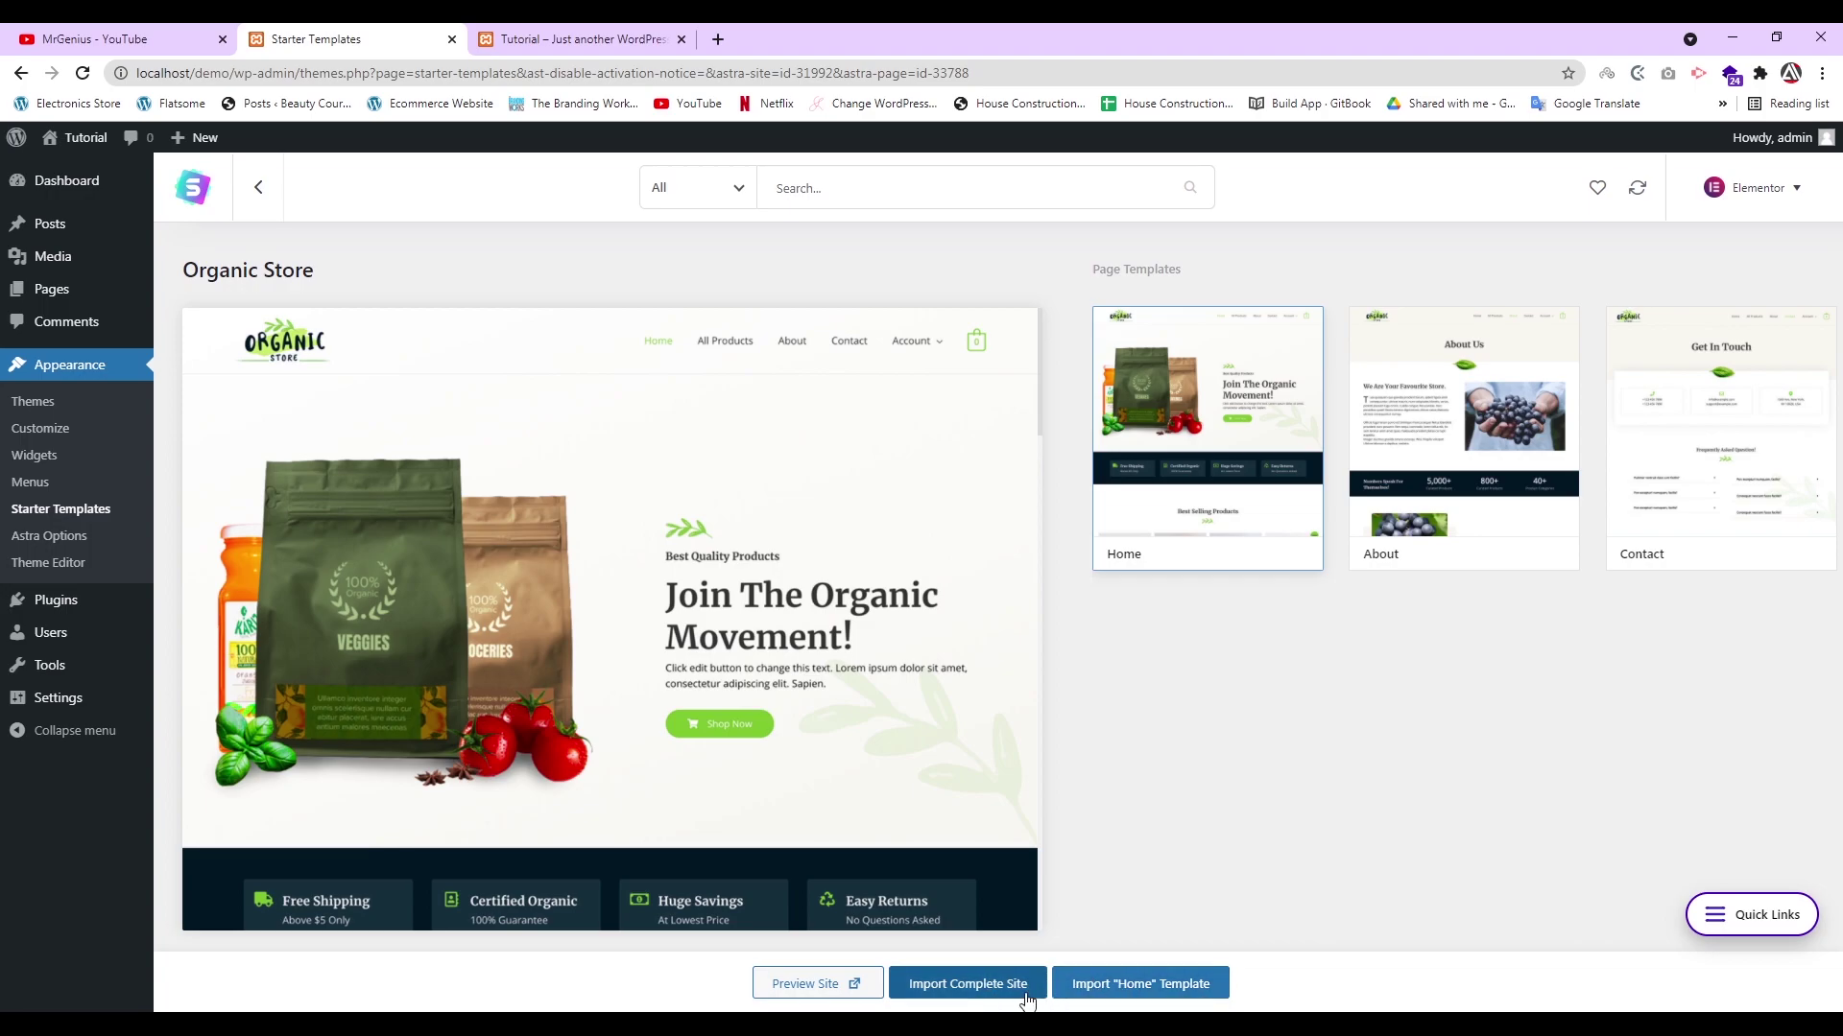
{"action": "left_click", "coordinate": [823, 988]}
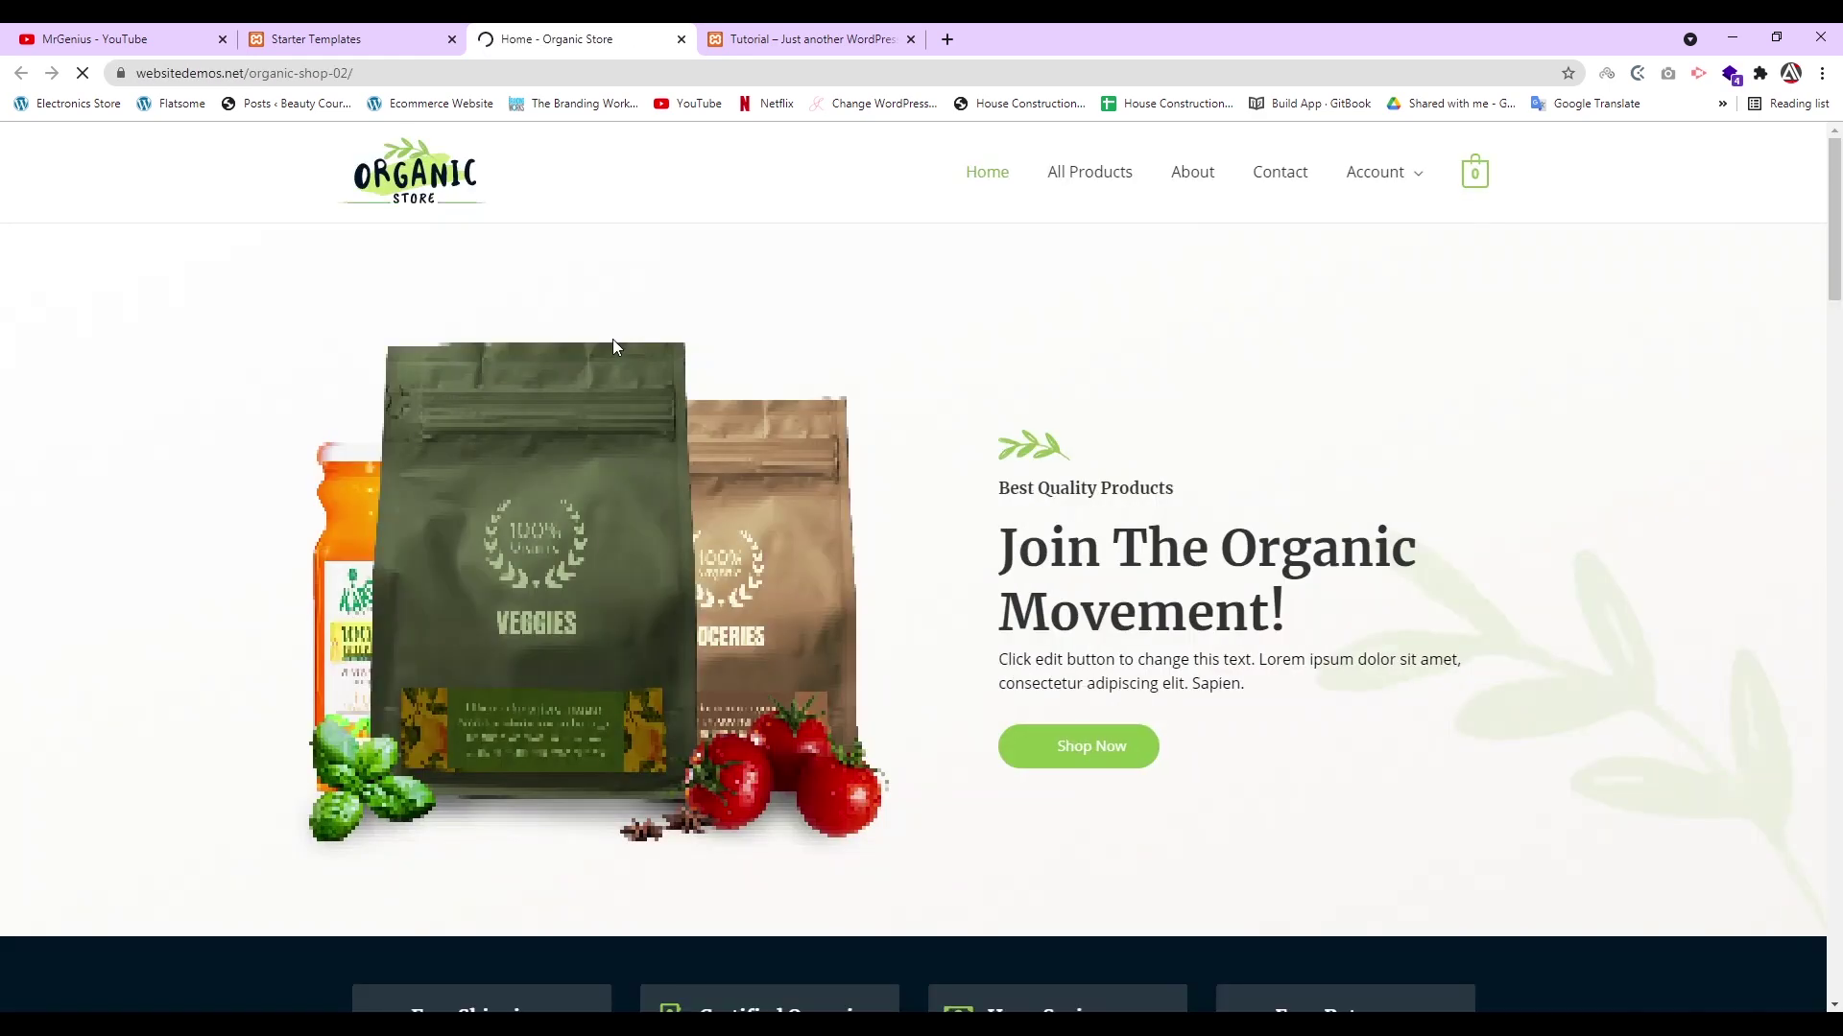
- Look through the Organic Store demo home page, from the feature boxes and best-selling products to the trending products
{"action": "left_click", "coordinate": [338, 38]}
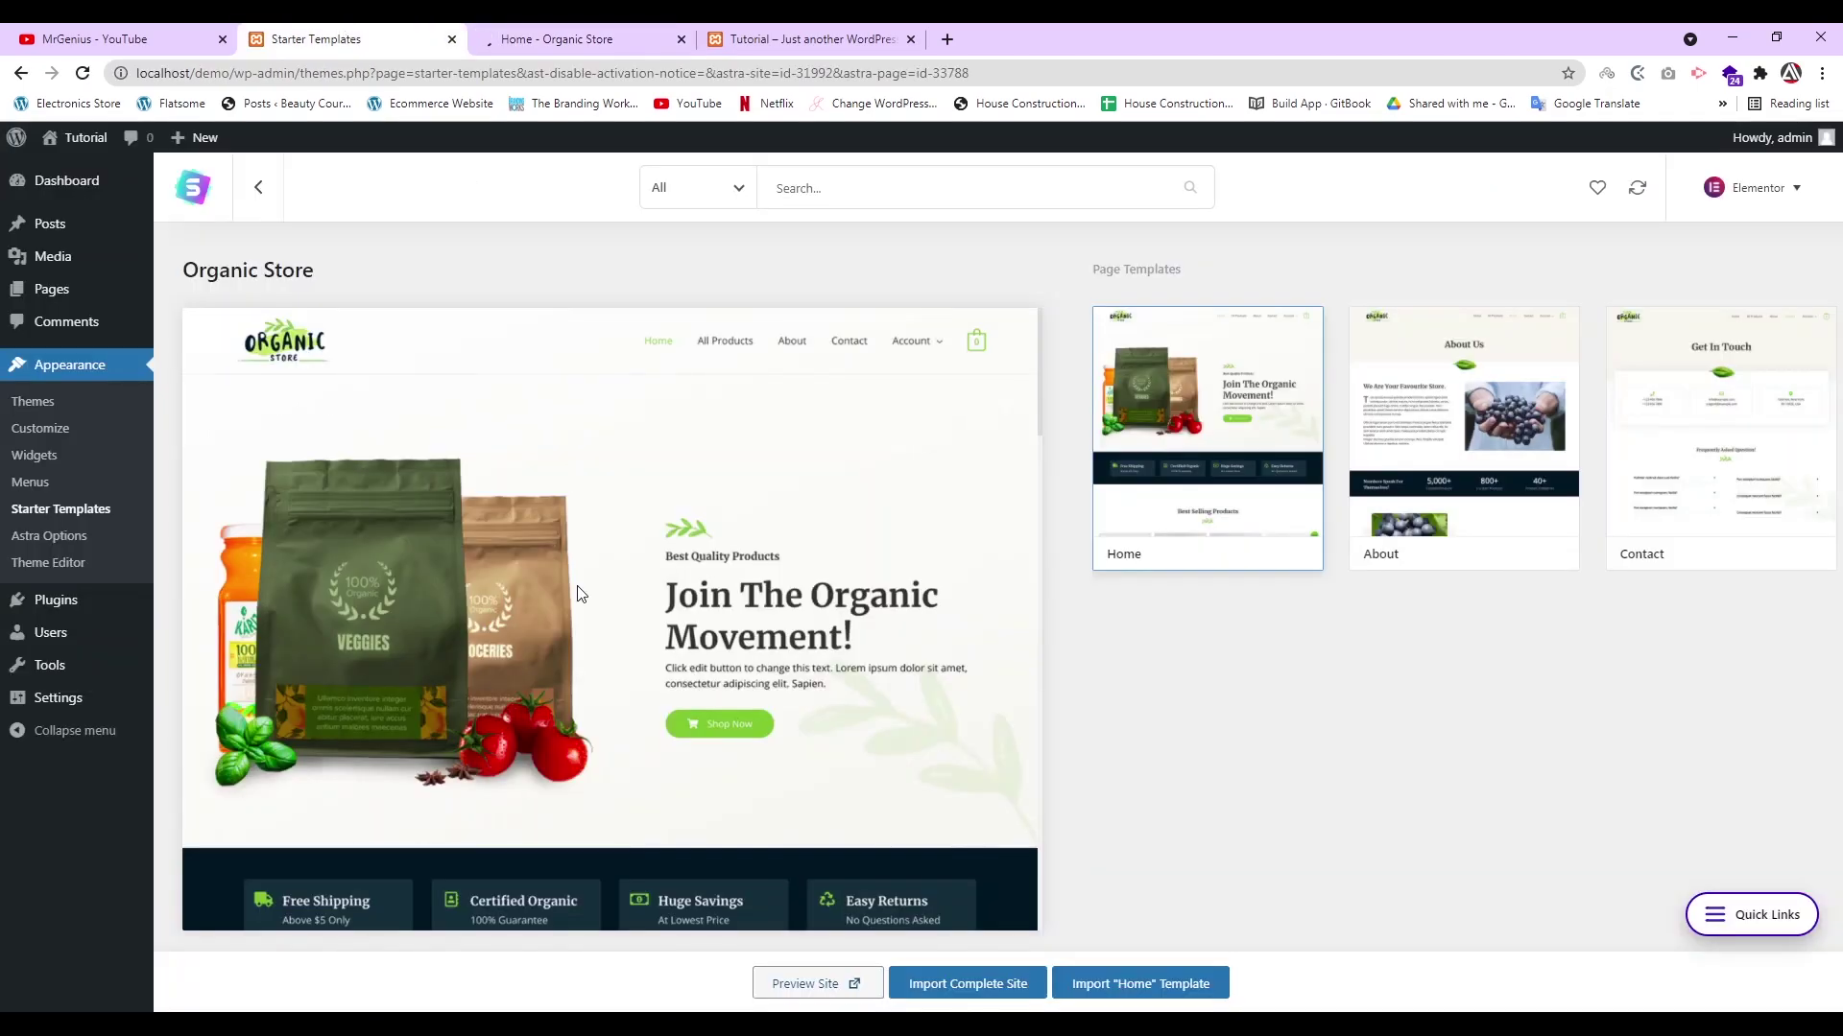
{"action": "key", "text": "ctrl+Tab"}
{"action": "scroll", "coordinate": [1126, 427], "scroll_direction": "down", "scroll_amount": 5}
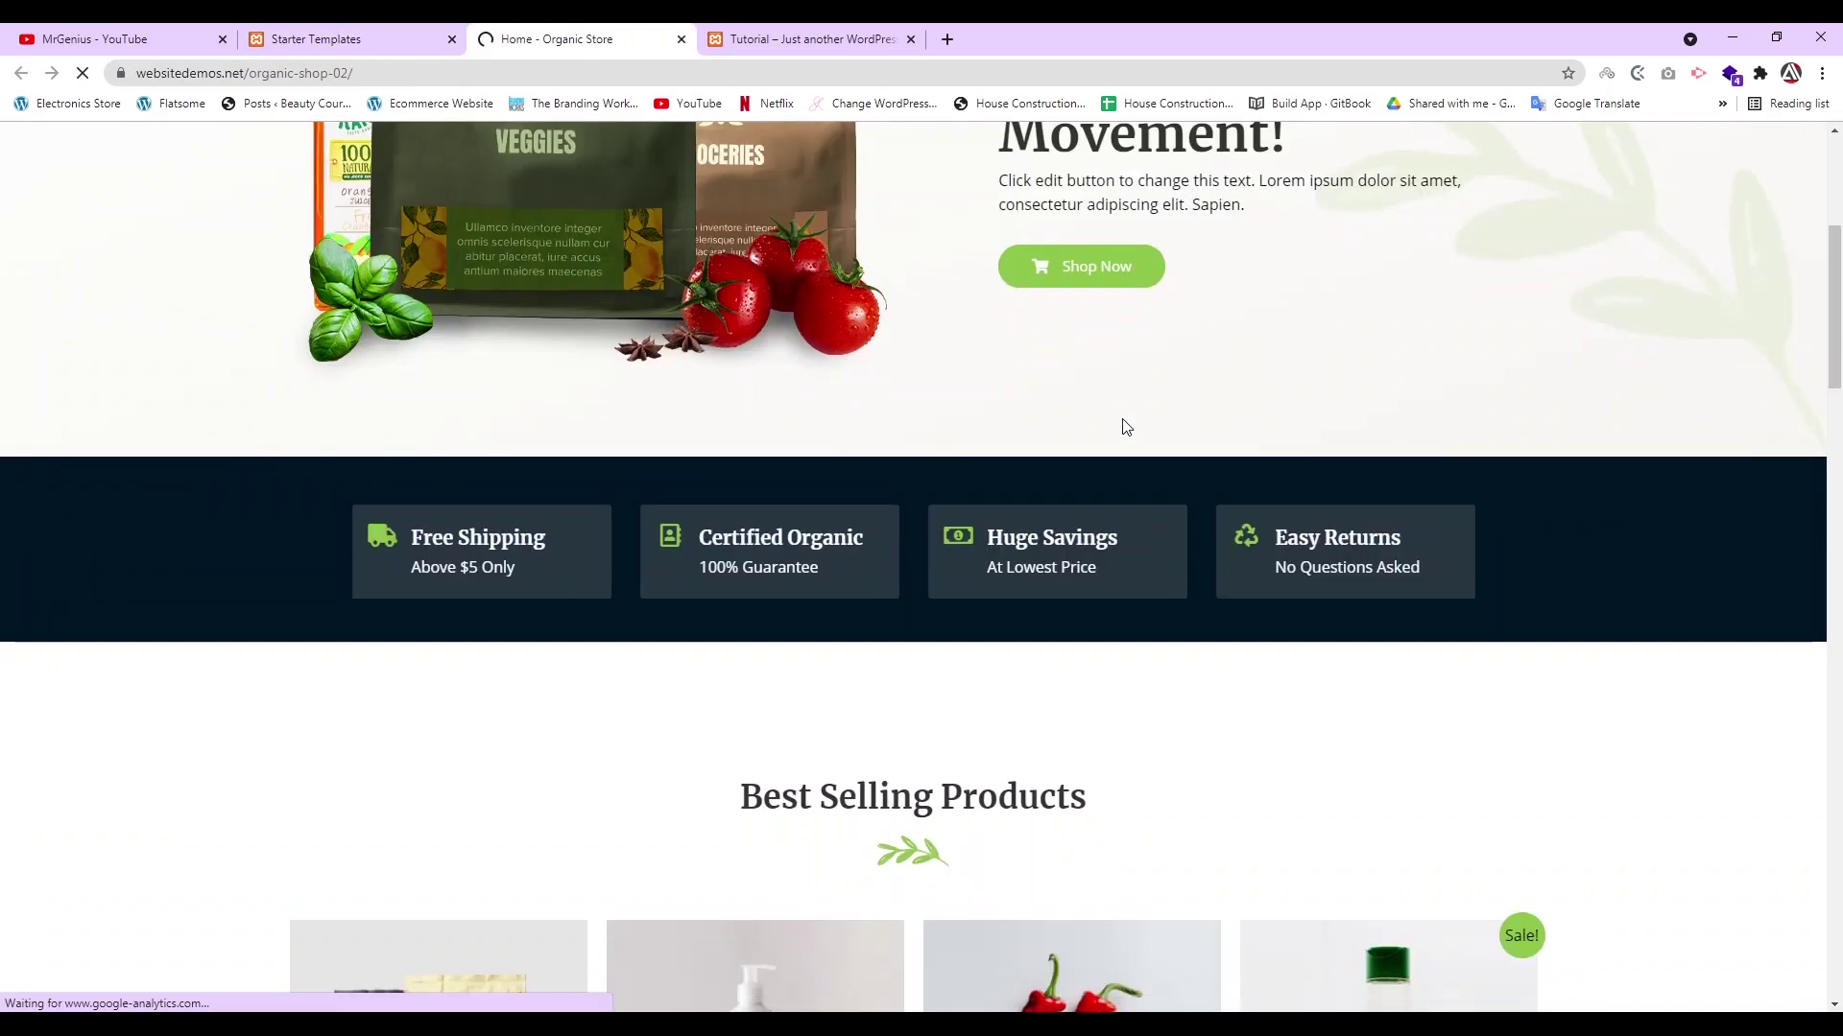
{"action": "scroll", "coordinate": [1127, 427], "scroll_direction": "down", "scroll_amount": 5}
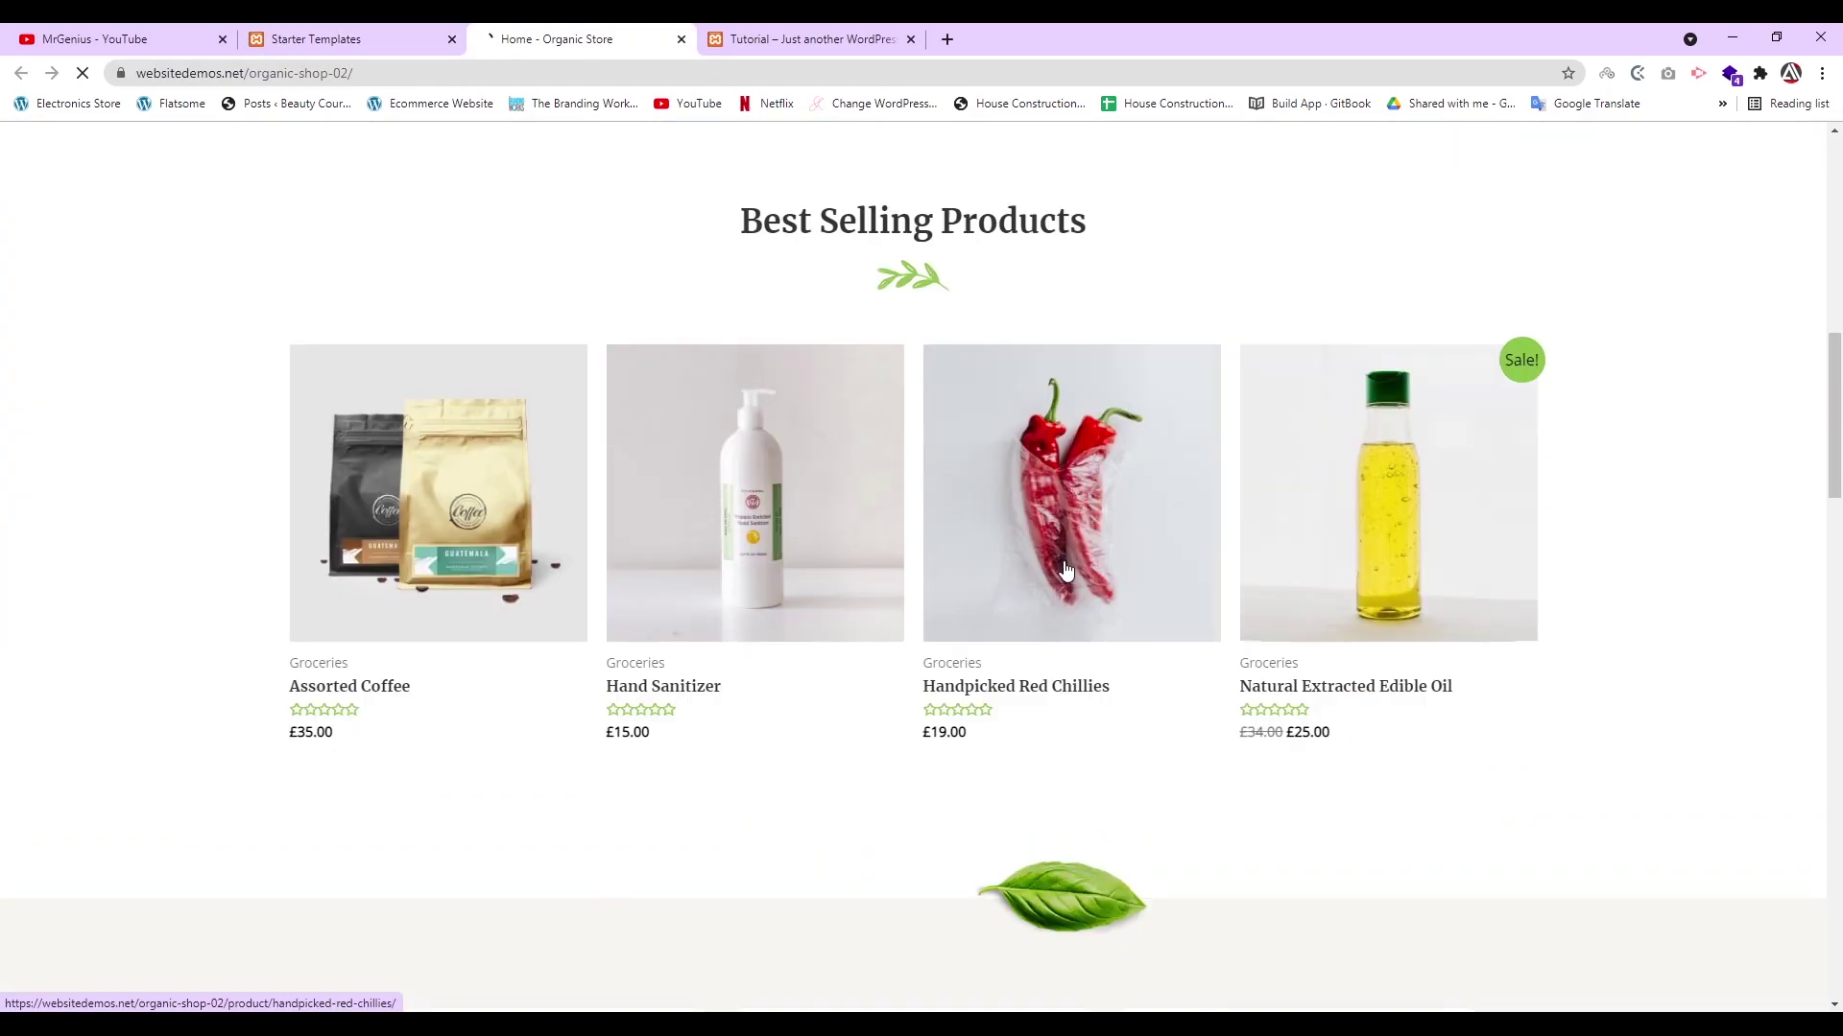
{"action": "scroll", "coordinate": [752, 522], "scroll_direction": "down", "scroll_amount": 13}
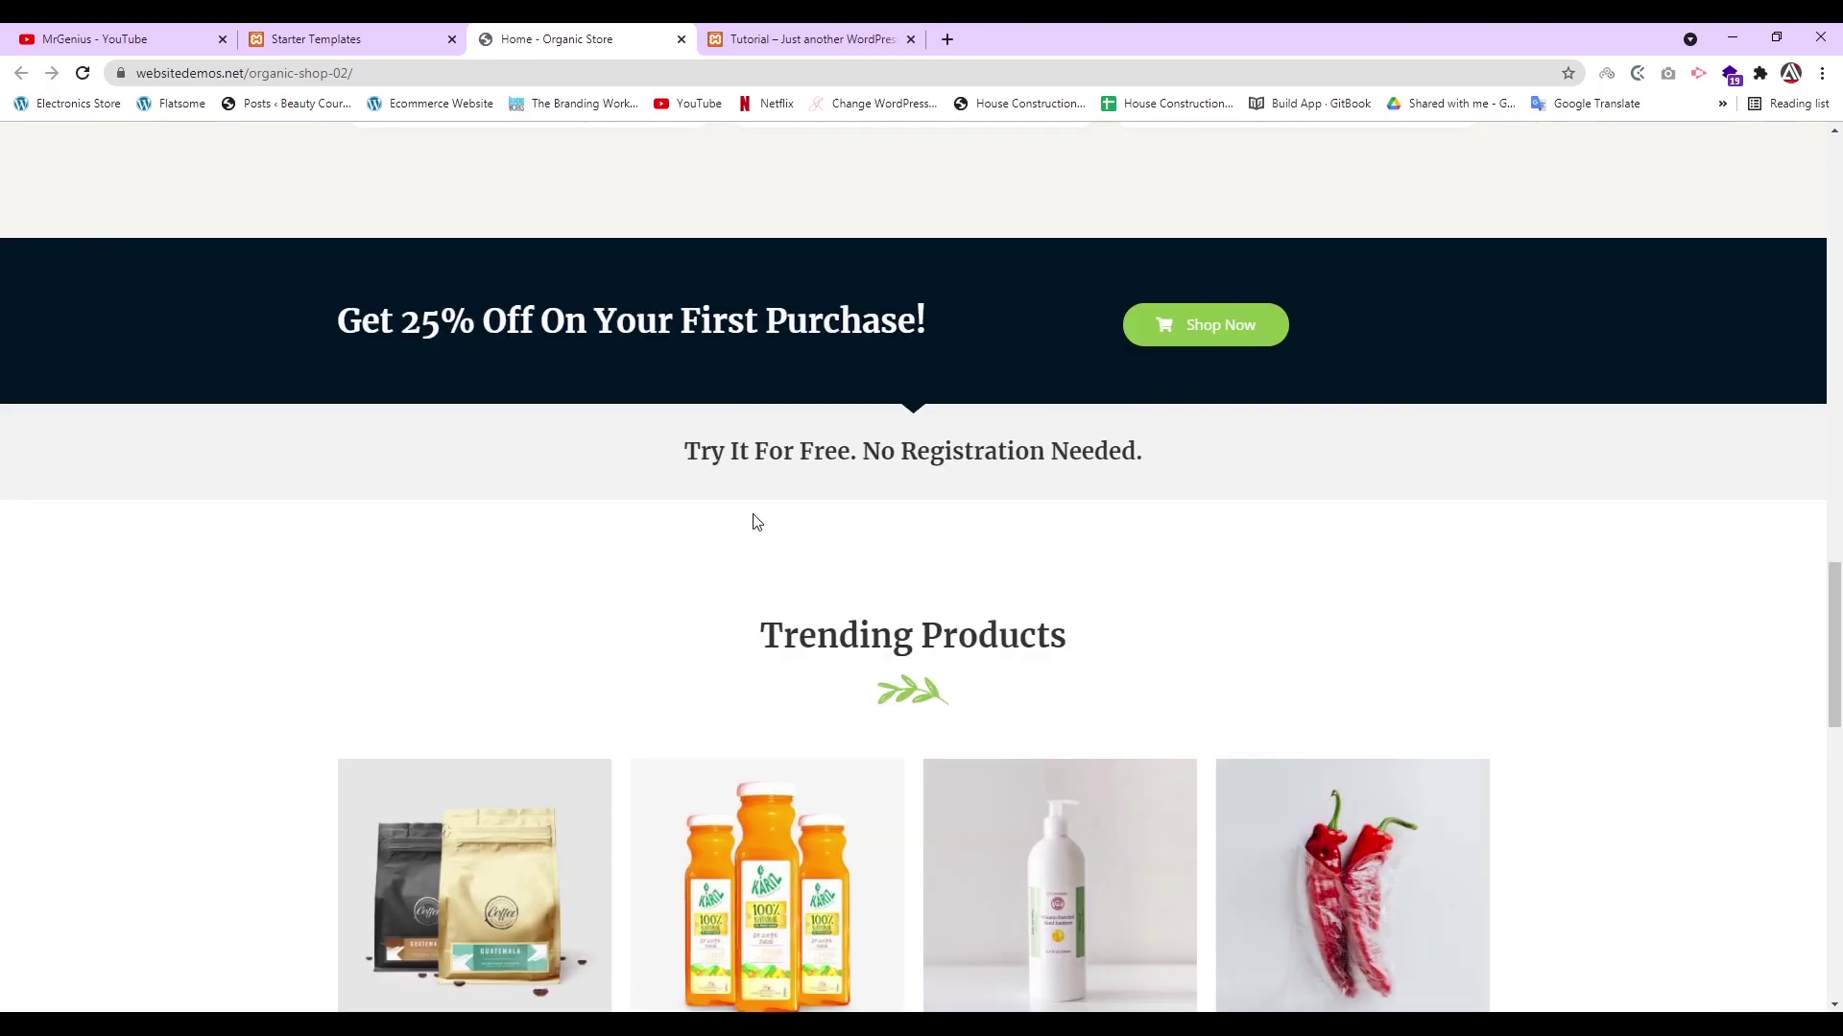
{"action": "scroll", "coordinate": [435, 311], "scroll_direction": "down", "scroll_amount": 15}
{"action": "scroll", "coordinate": [437, 307], "scroll_direction": "up", "scroll_amount": 20}
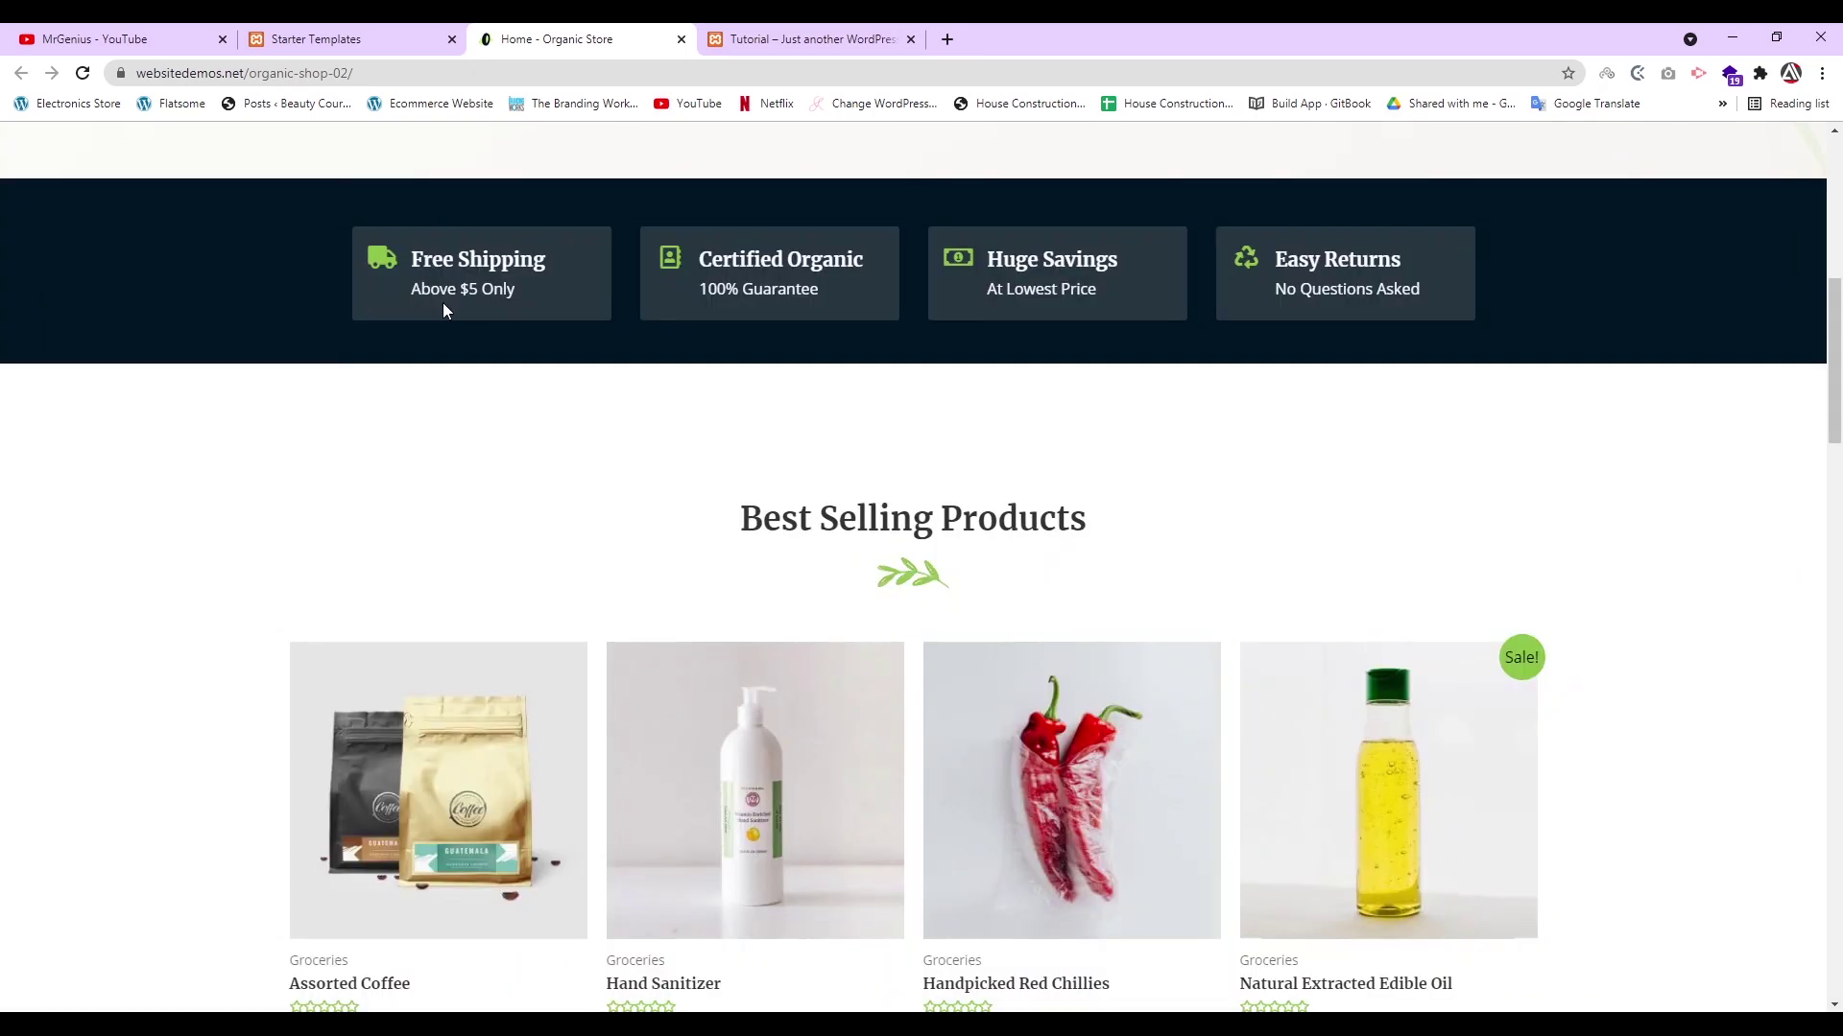
- Start importing the complete Organic Store site as a Beginner building for Myself/My company, expand the advanced options and continue
{"action": "key", "text": "ctrl+shift+Tab"}
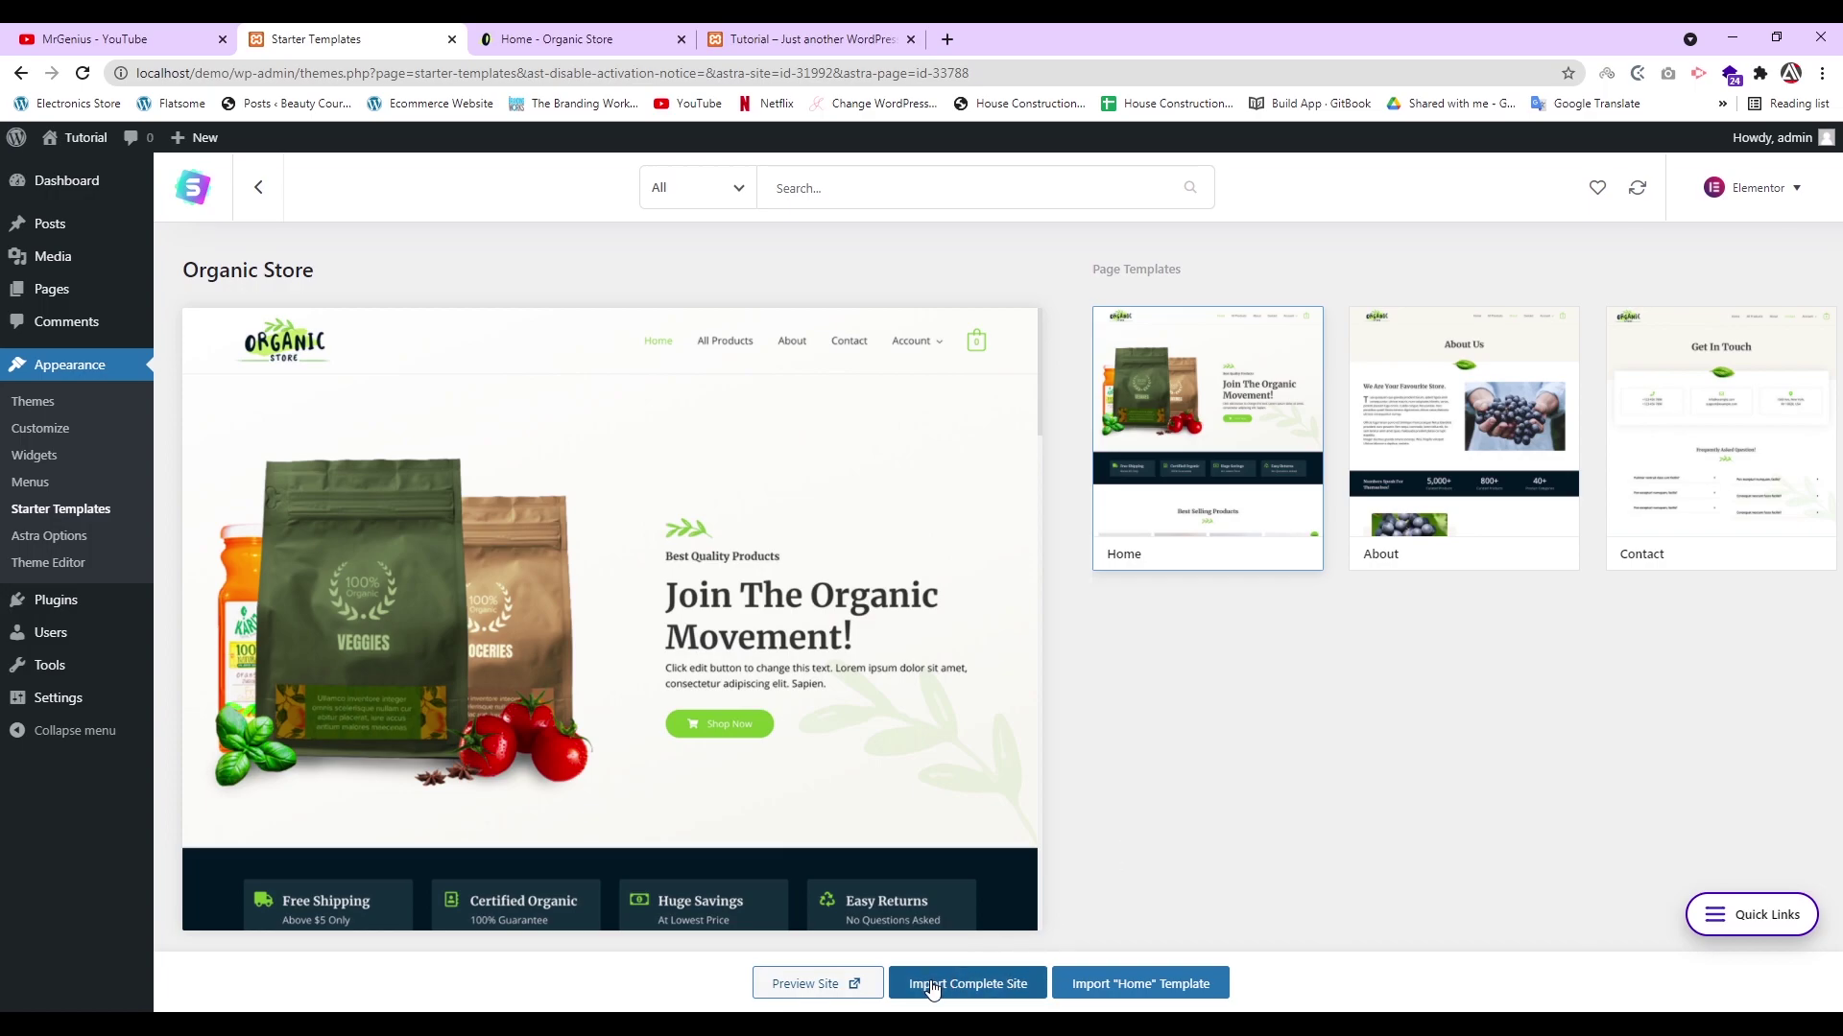
{"action": "left_click", "coordinate": [978, 996]}
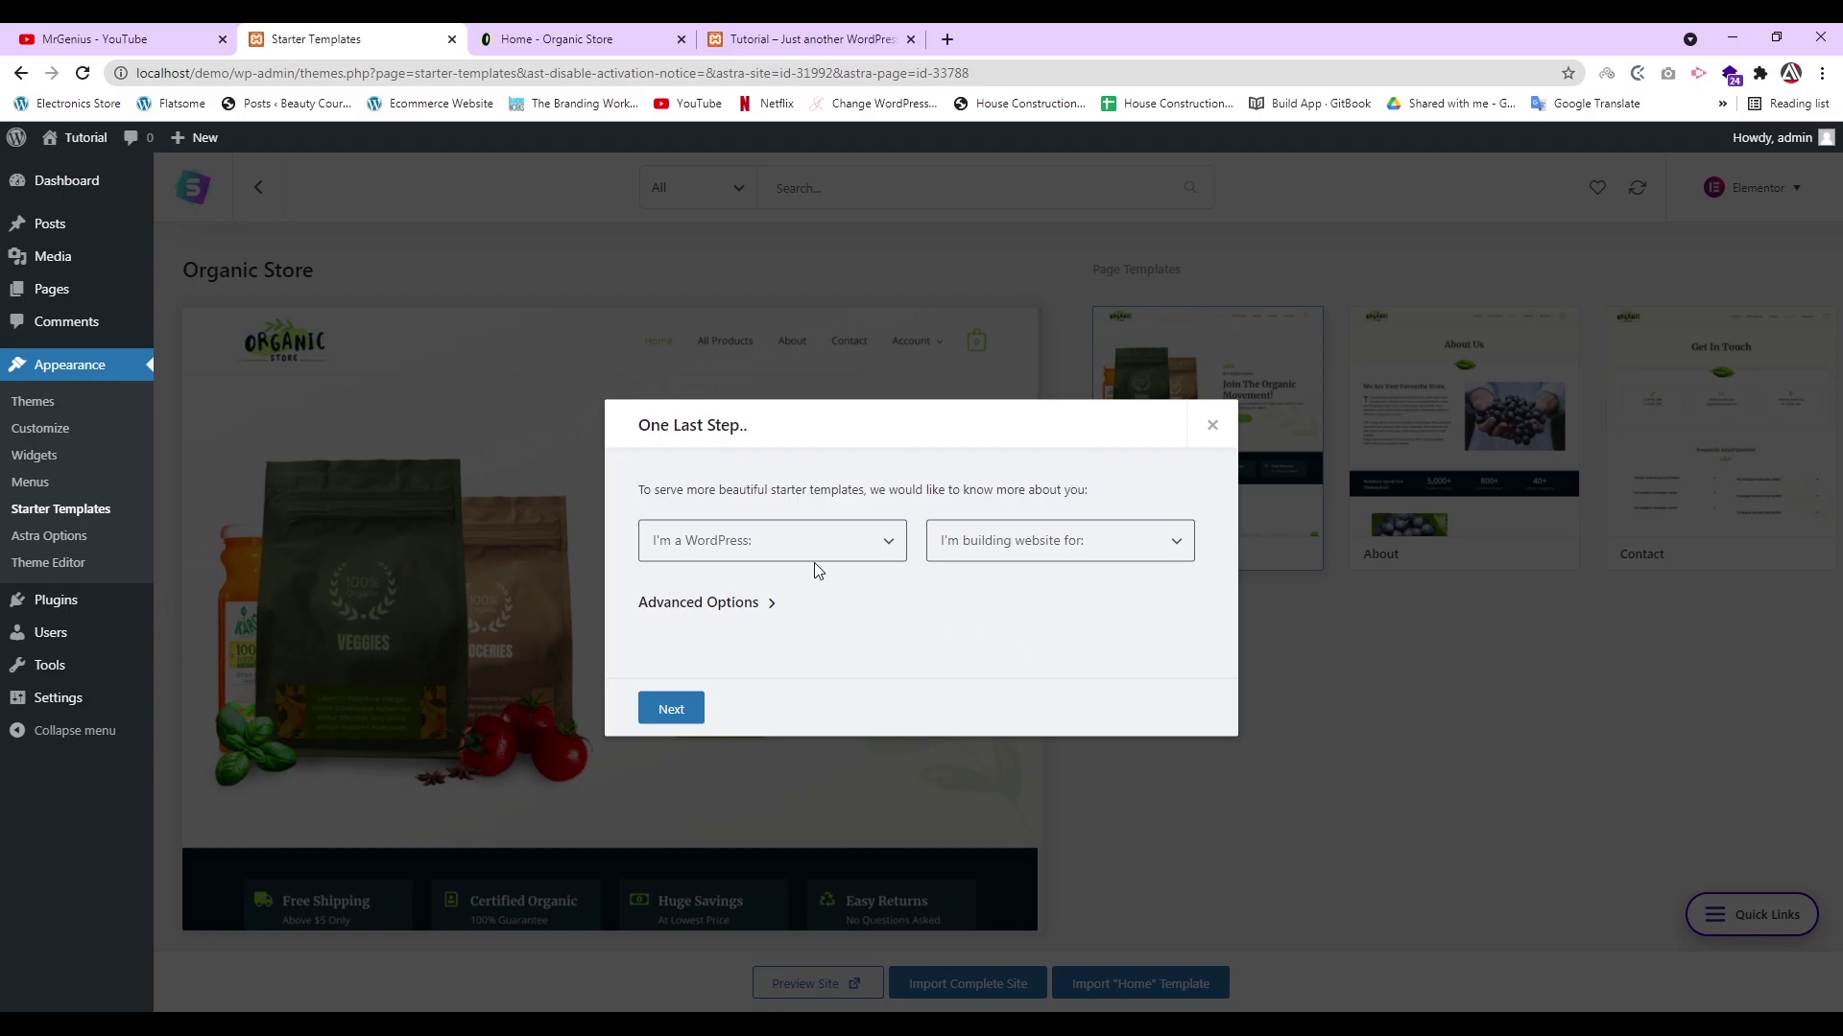
{"action": "left_click", "coordinate": [835, 554]}
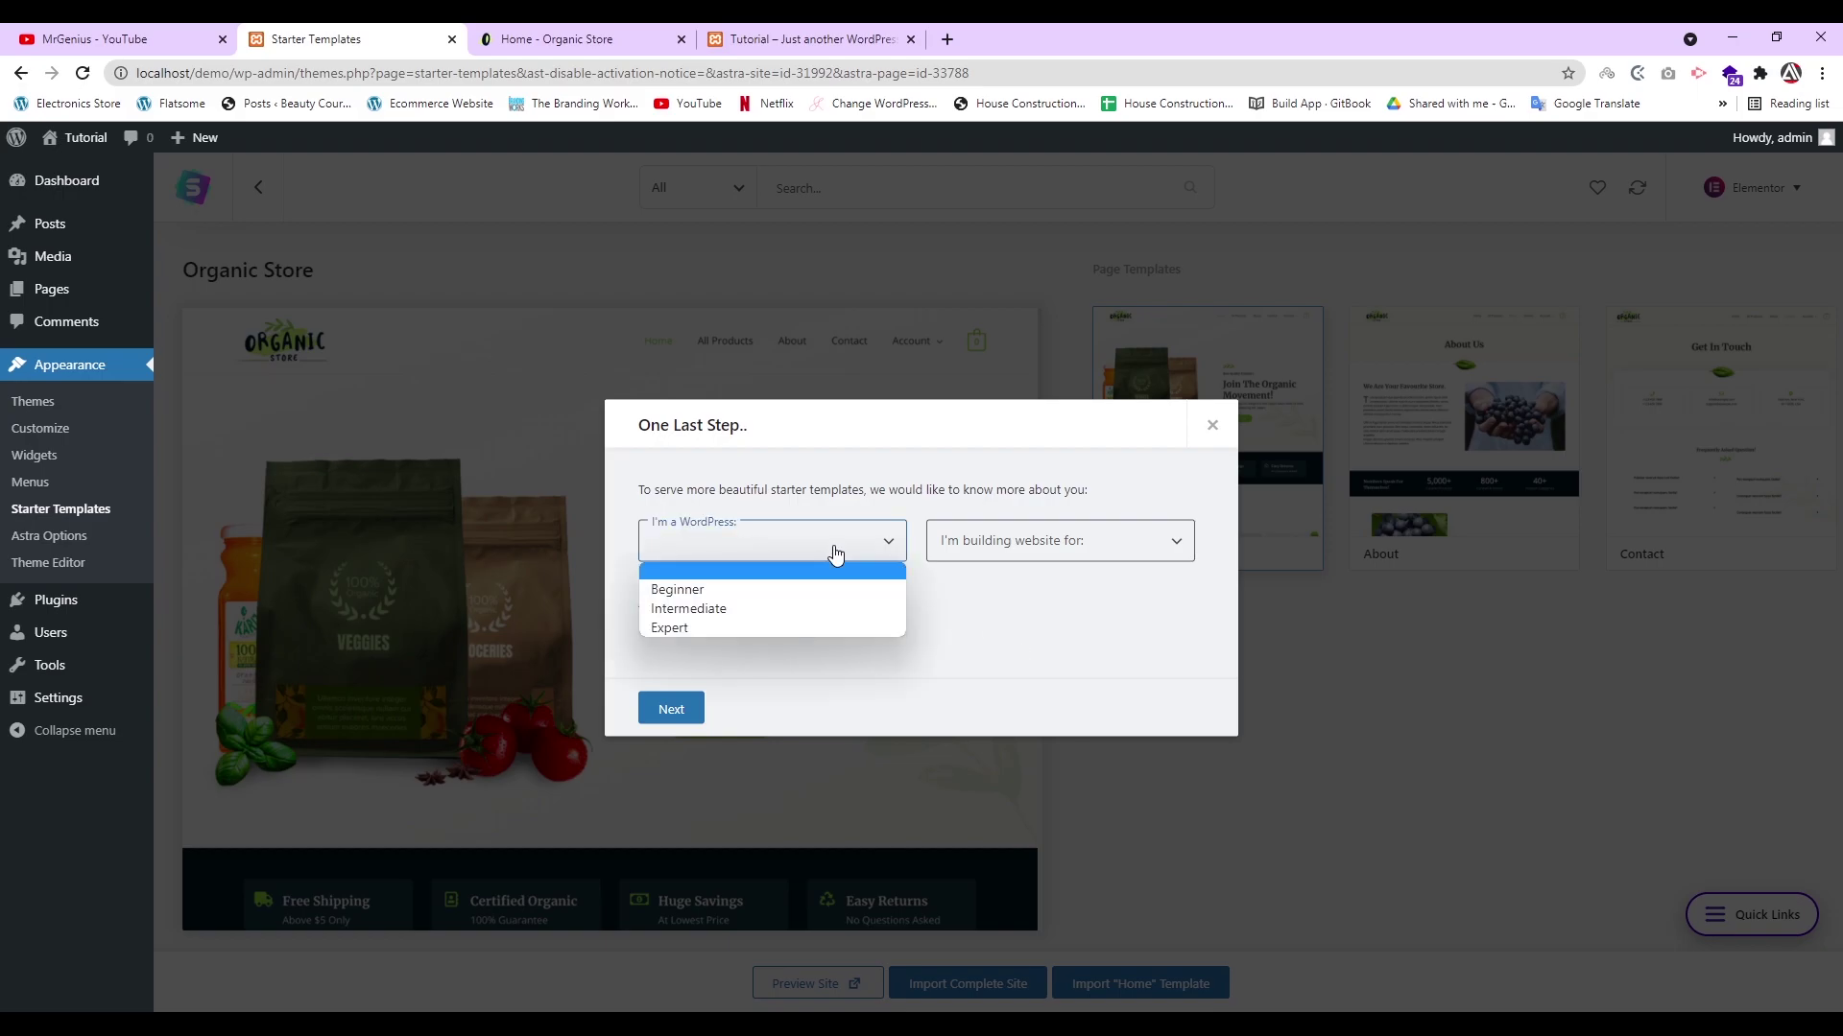
{"action": "left_click", "coordinate": [727, 595]}
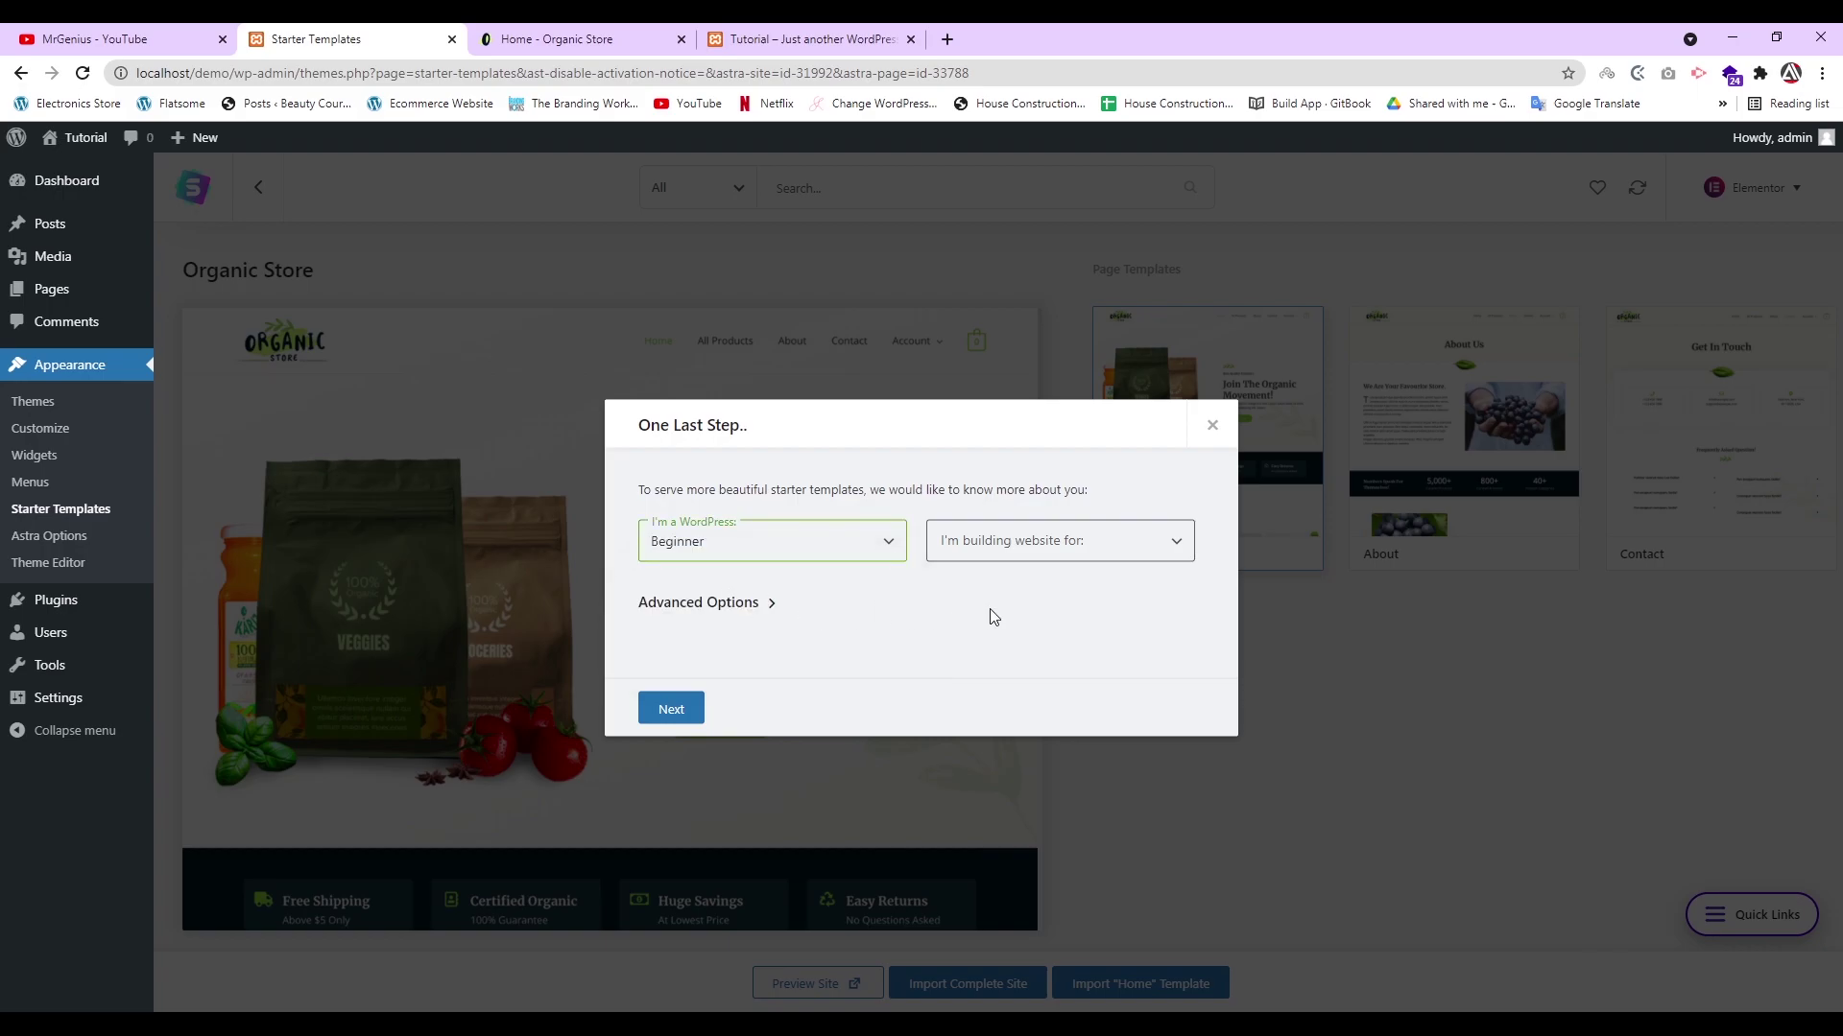
{"action": "left_click", "coordinate": [1112, 555]}
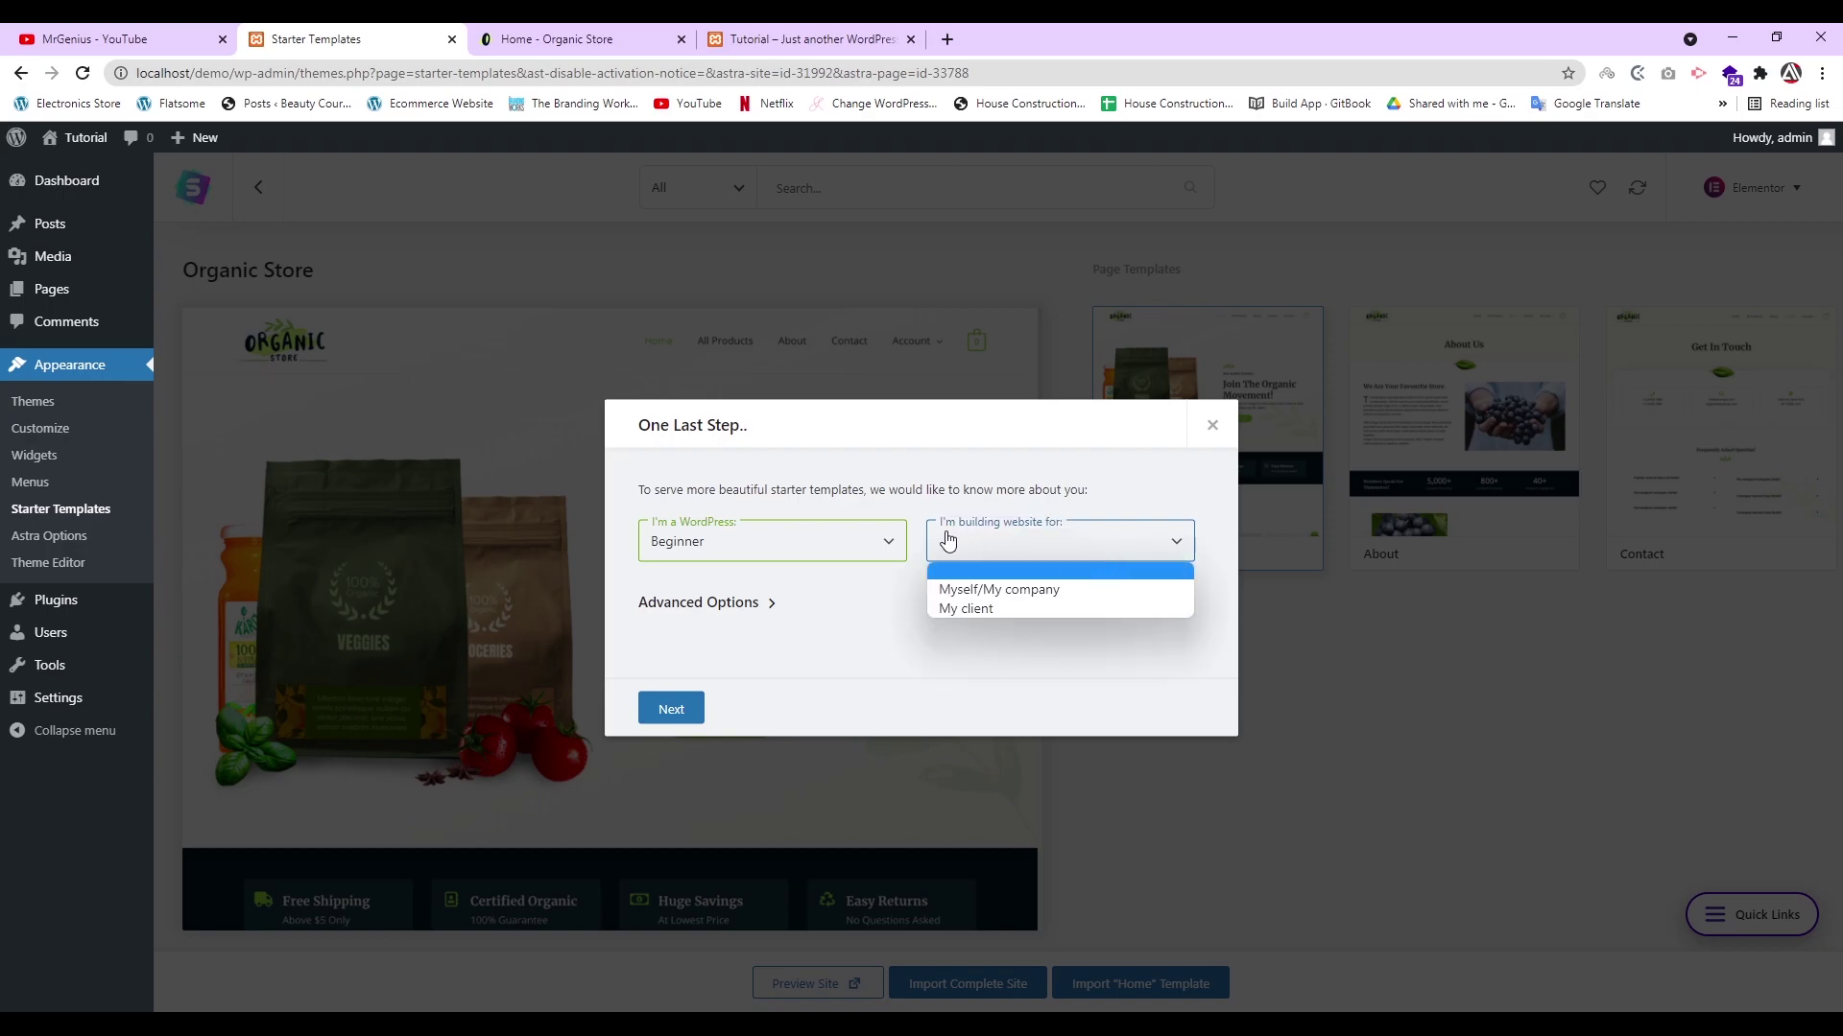
{"action": "left_click", "coordinate": [1021, 597]}
{"action": "left_click", "coordinate": [757, 603]}
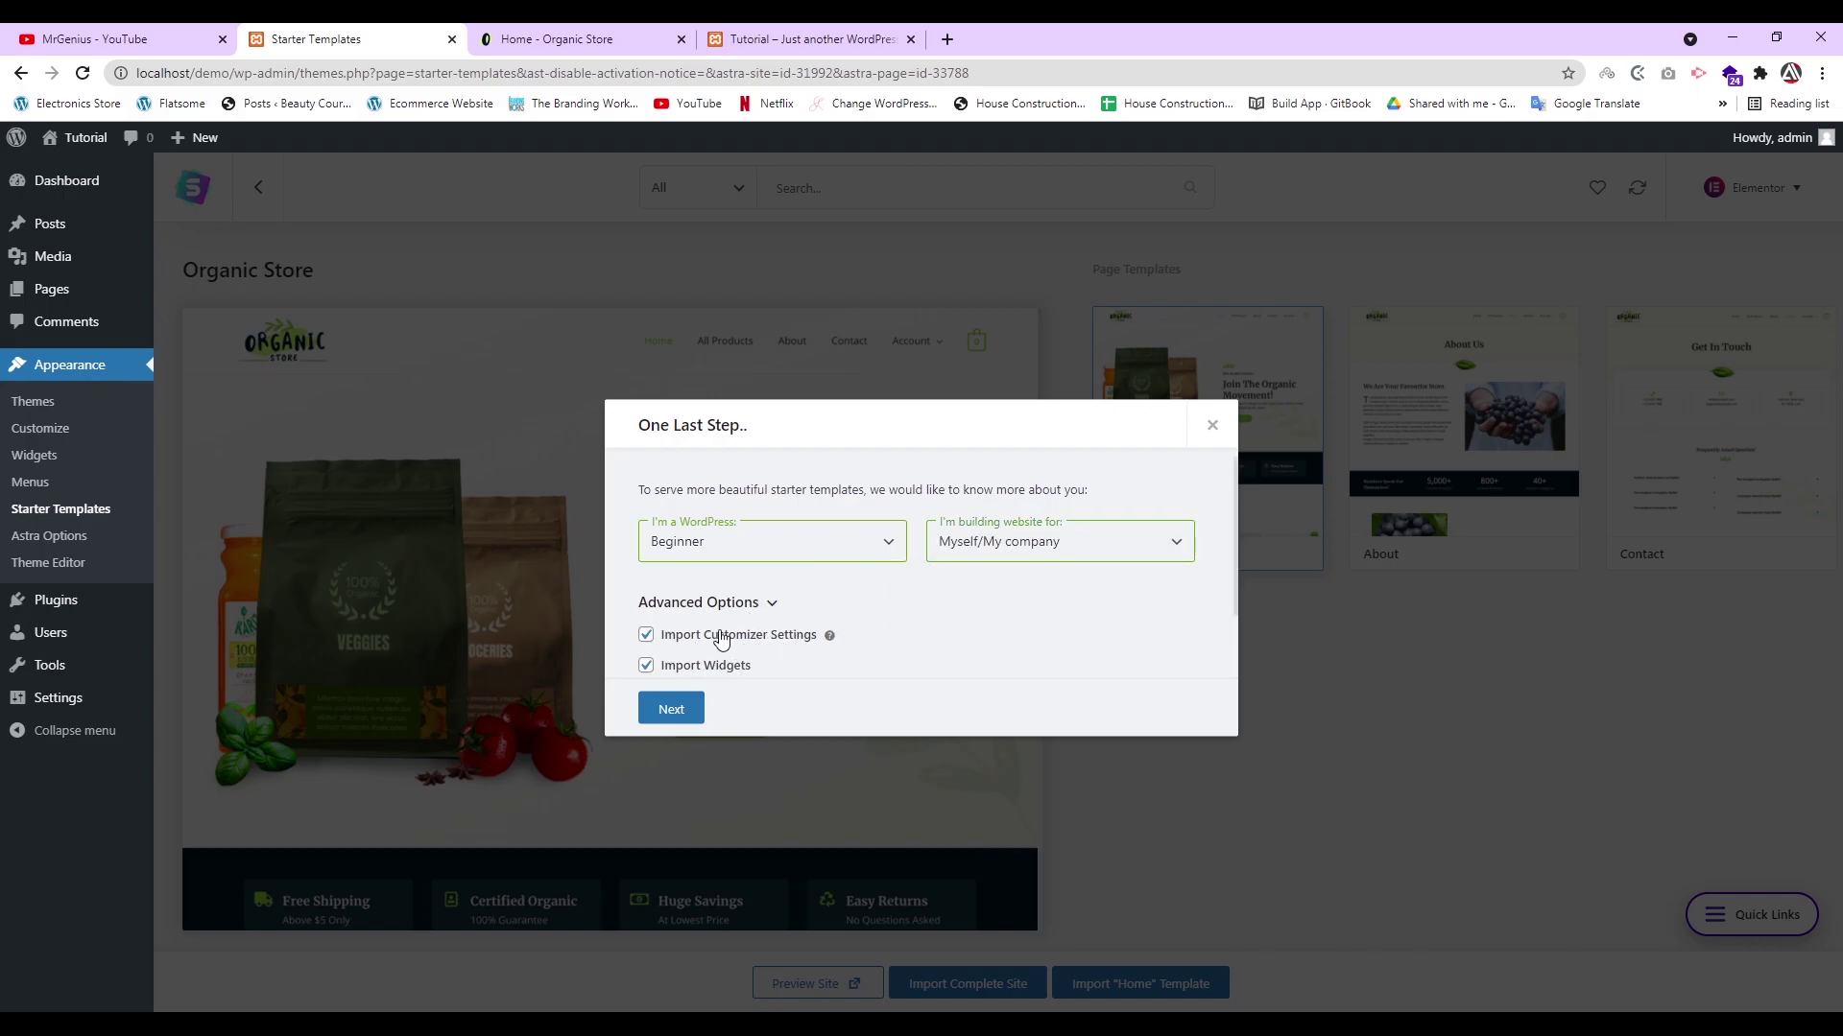
{"action": "left_click", "coordinate": [676, 710]}
- Skip the first name and work email form to run the complete site import
{"action": "left_click", "coordinate": [758, 543]}
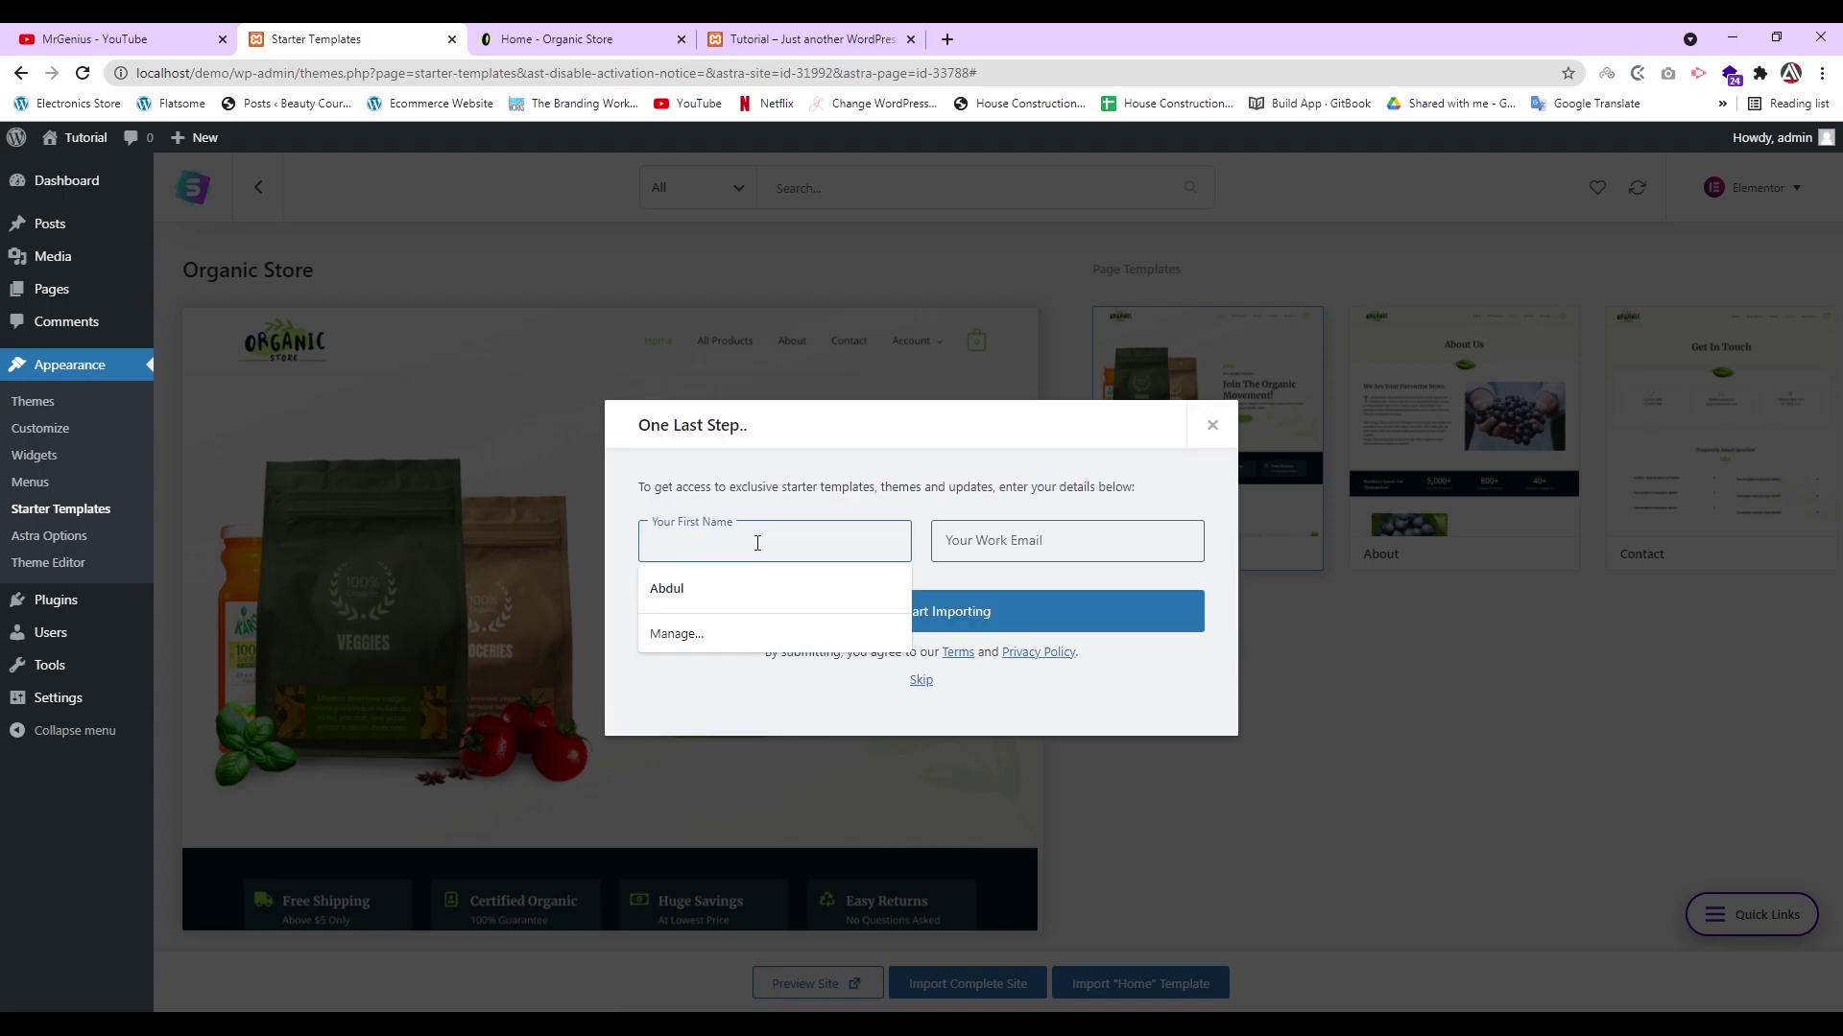
{"action": "left_click", "coordinate": [1102, 706]}
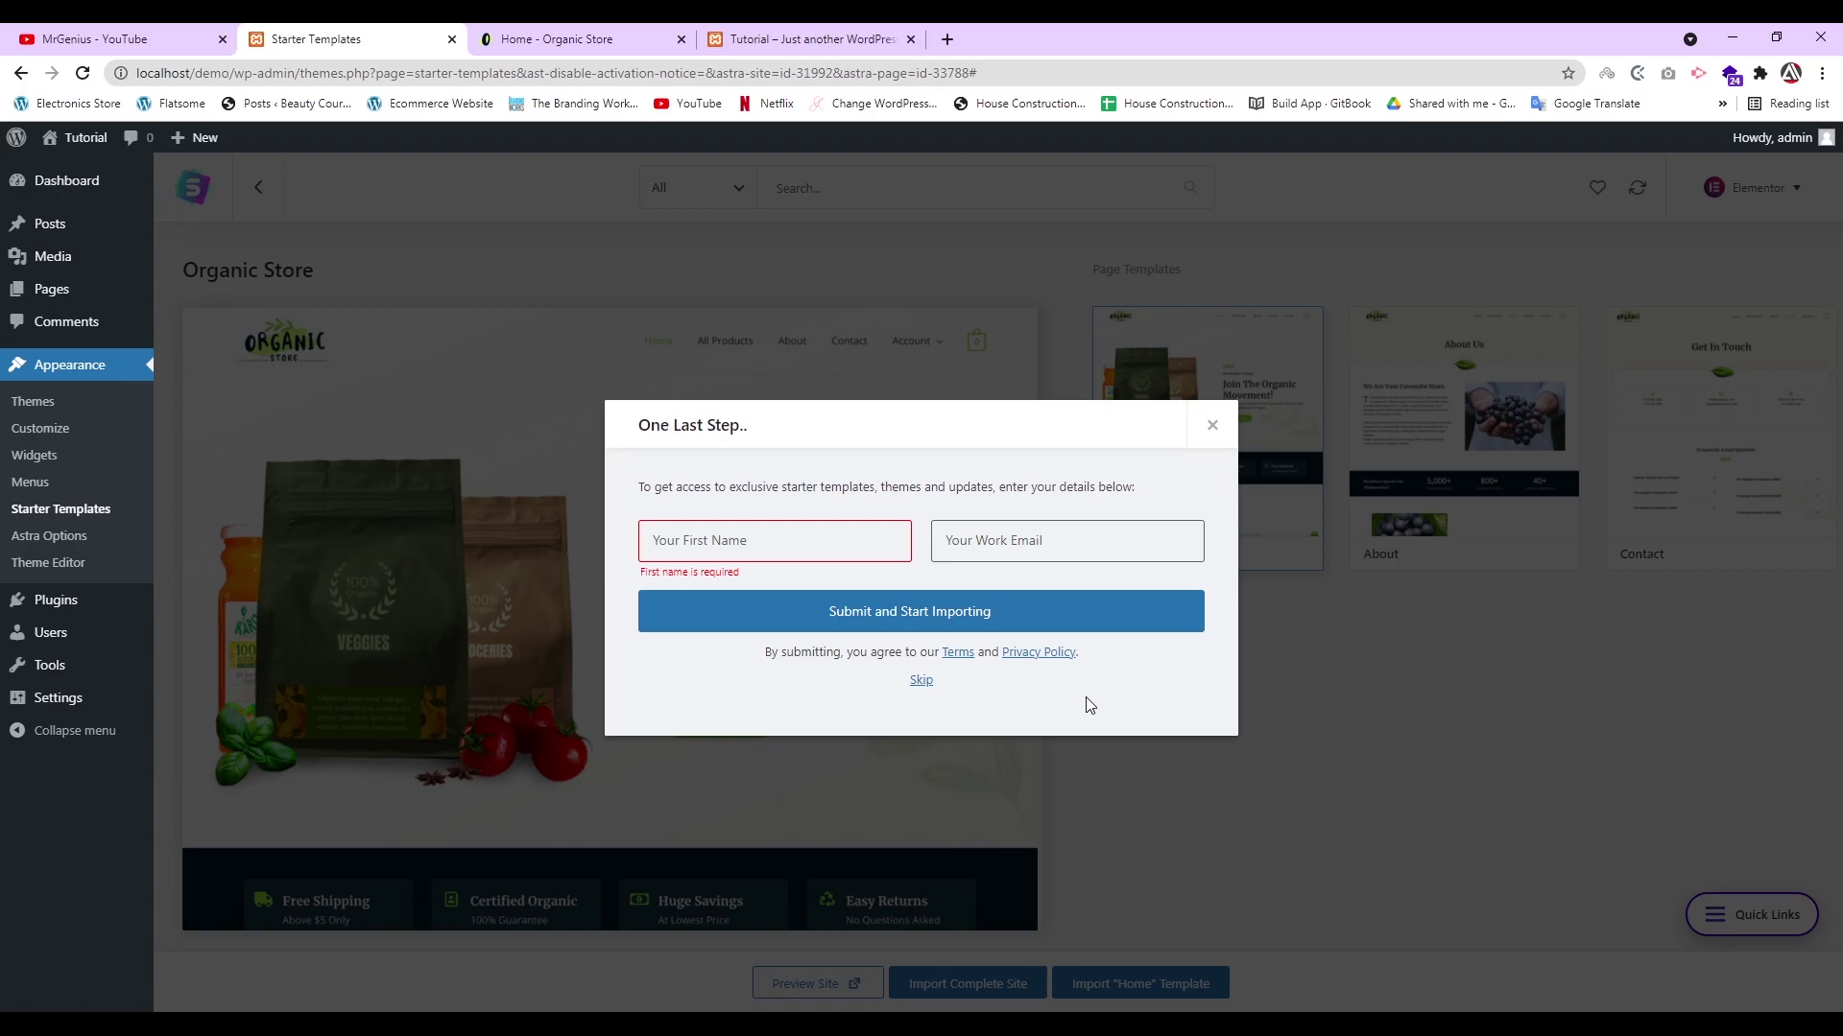
{"action": "left_click", "coordinate": [1039, 538]}
{"action": "left_click", "coordinate": [920, 682]}
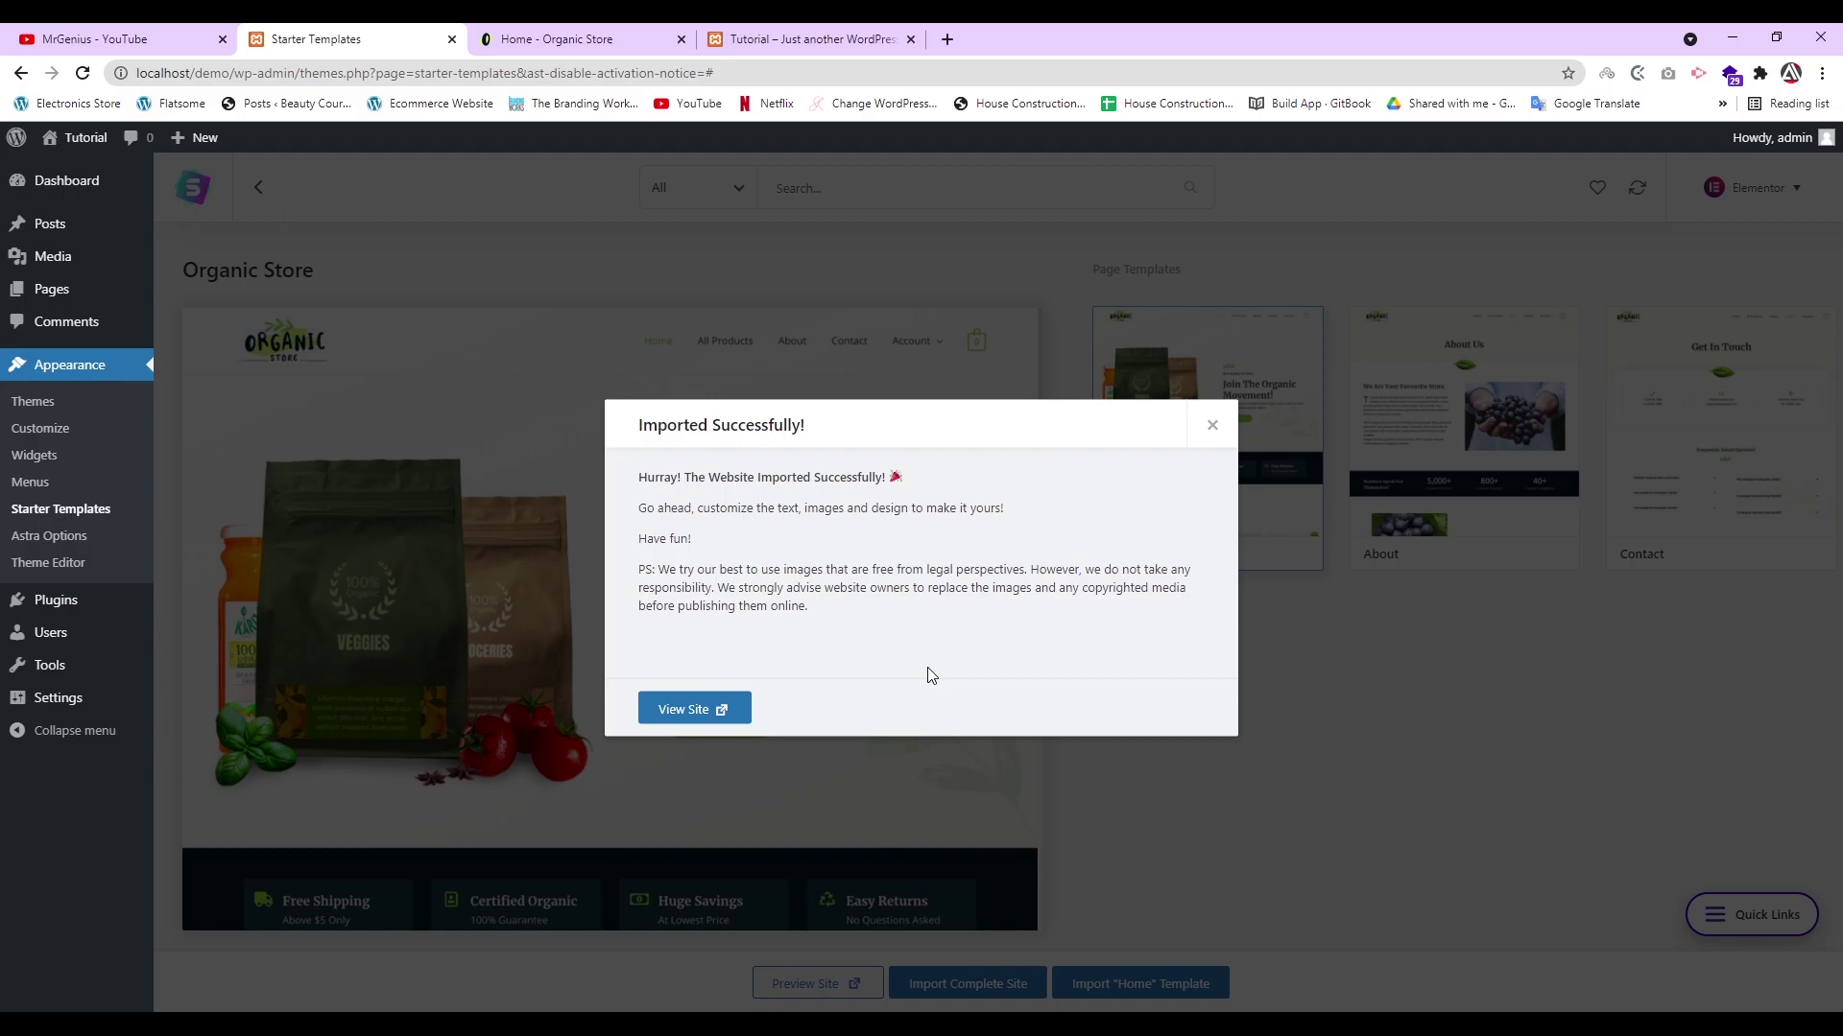
- View the imported site and look through its home page down to the footer and back
{"action": "left_click", "coordinate": [688, 715]}
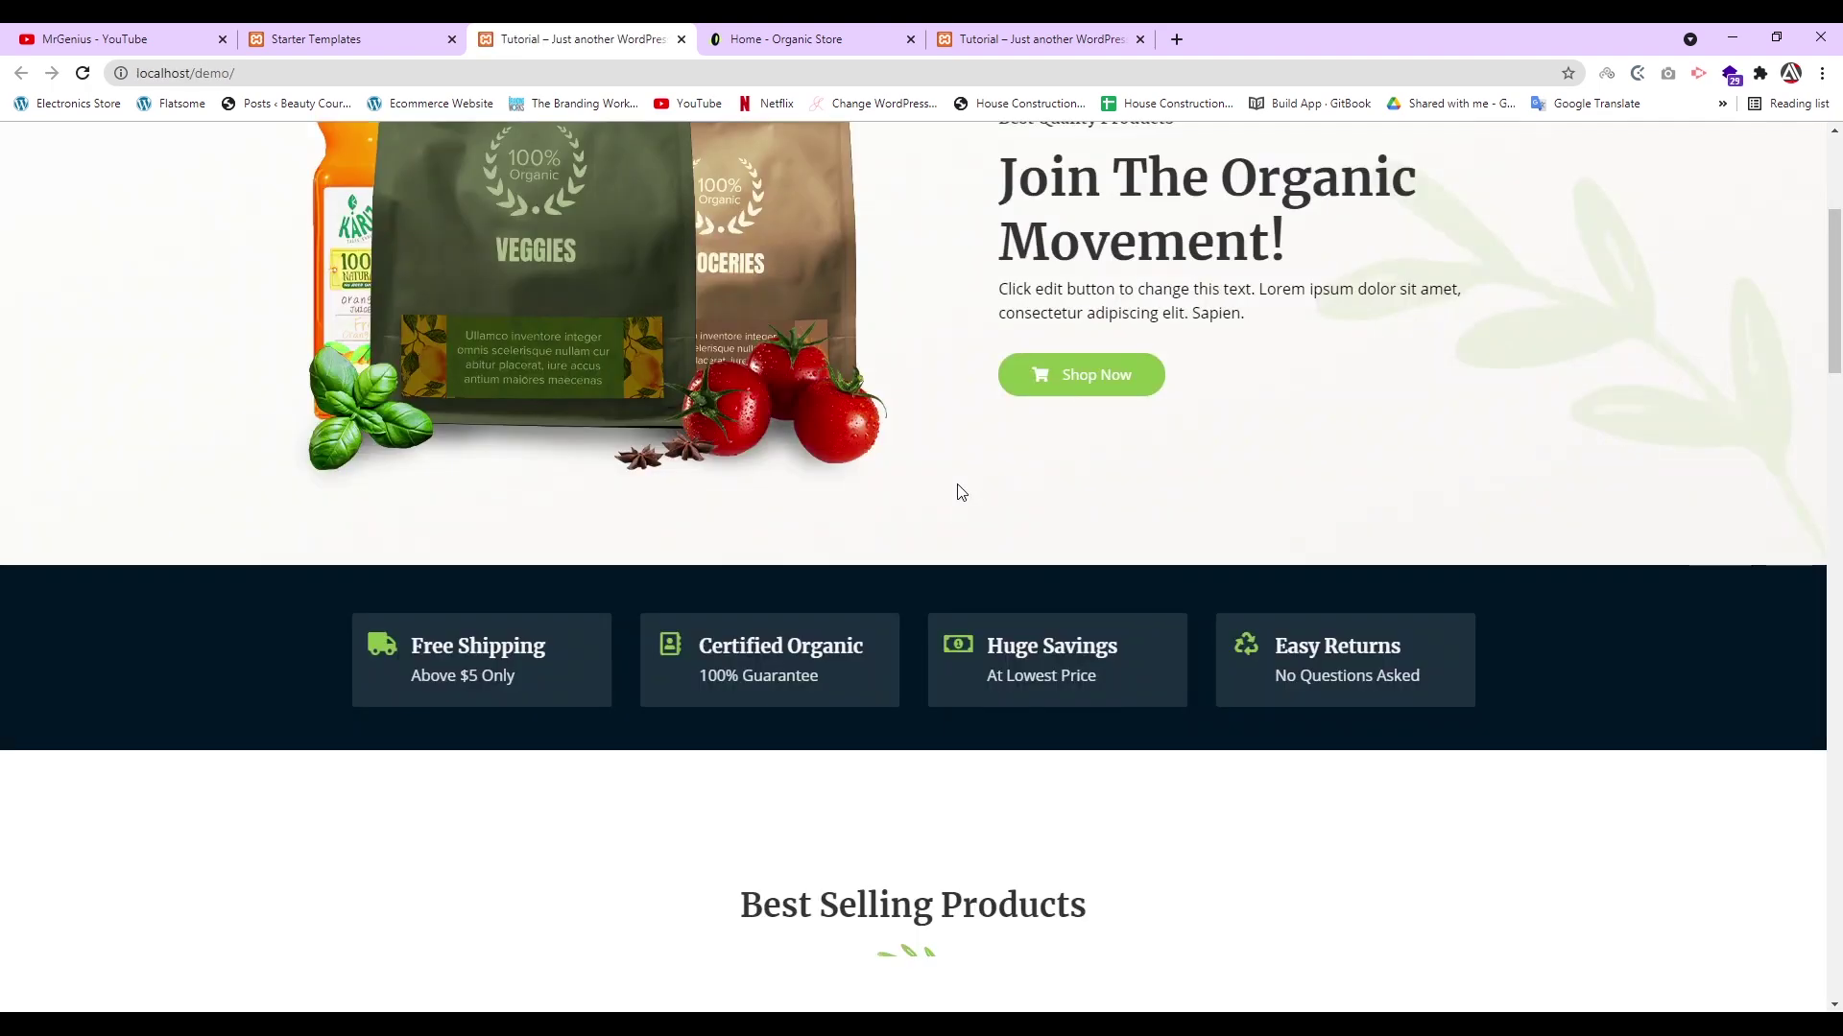
{"action": "scroll", "coordinate": [957, 490], "scroll_direction": "down", "scroll_amount": 5}
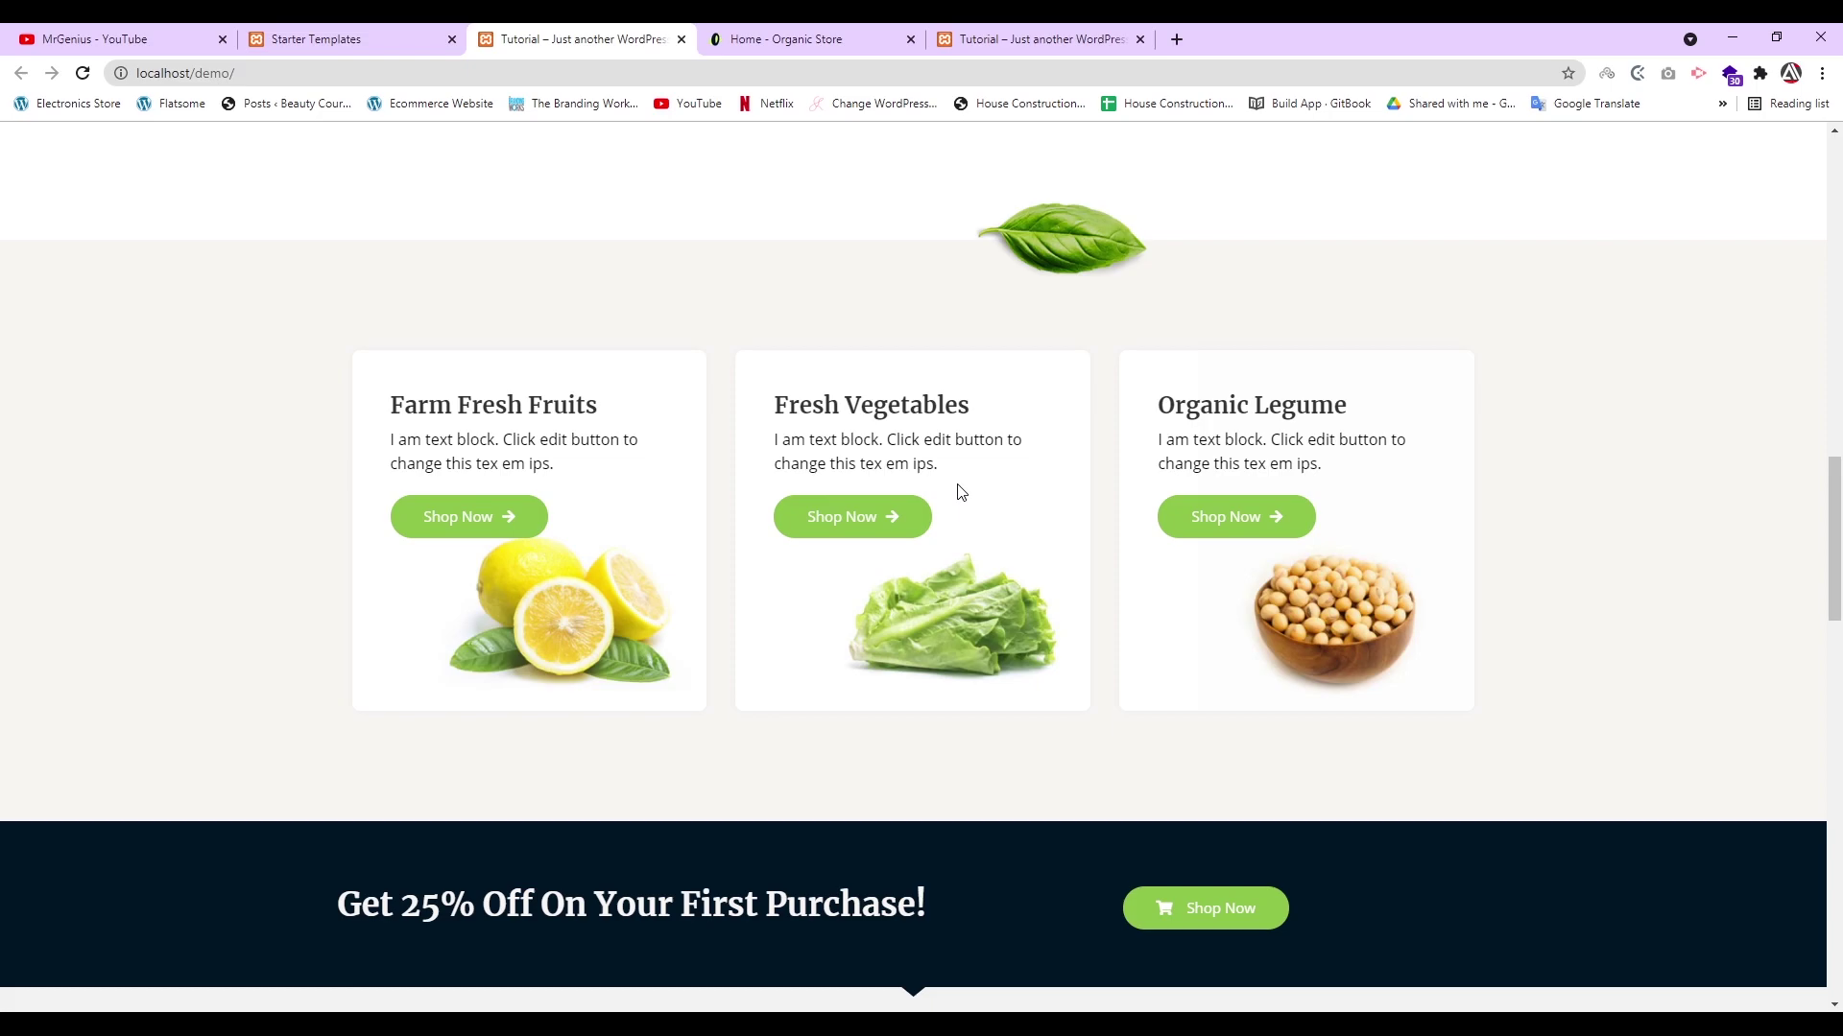
{"action": "scroll", "coordinate": [960, 493], "scroll_direction": "down", "scroll_amount": 15}
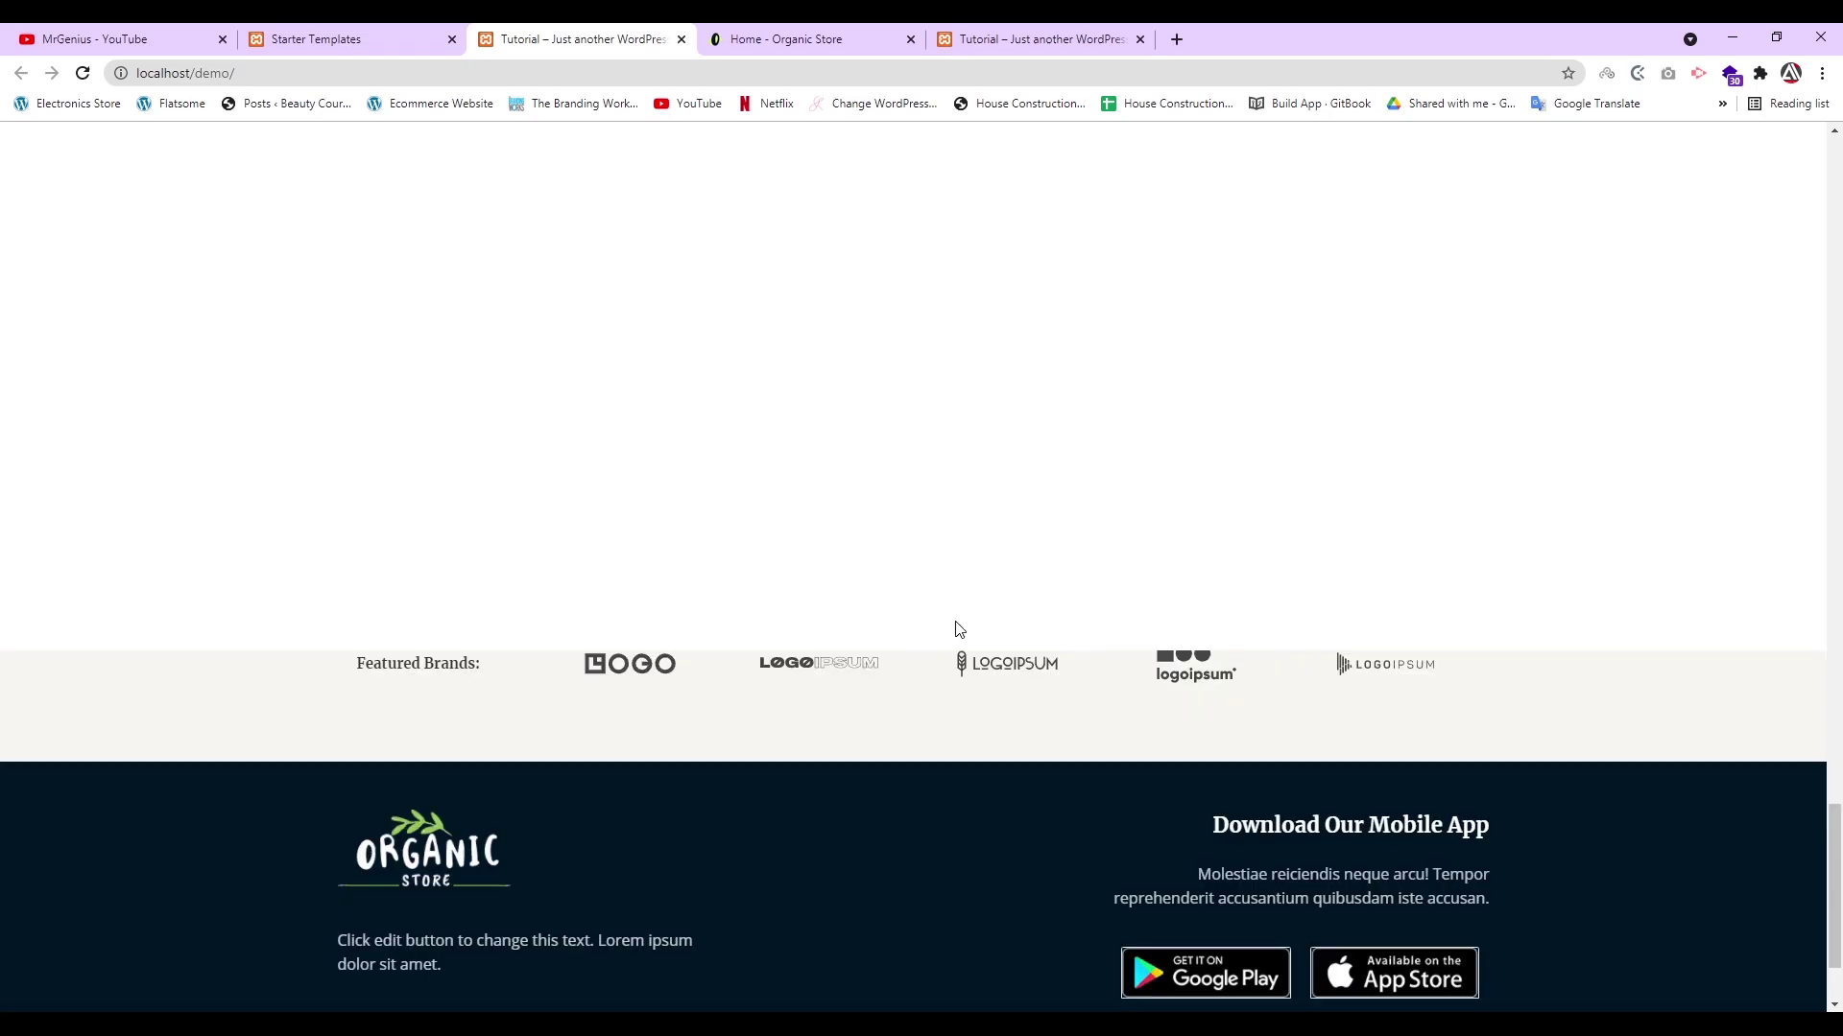
{"action": "scroll", "coordinate": [960, 628], "scroll_direction": "up", "scroll_amount": 5}
{"action": "scroll", "coordinate": [958, 629], "scroll_direction": "up", "scroll_amount": 5}
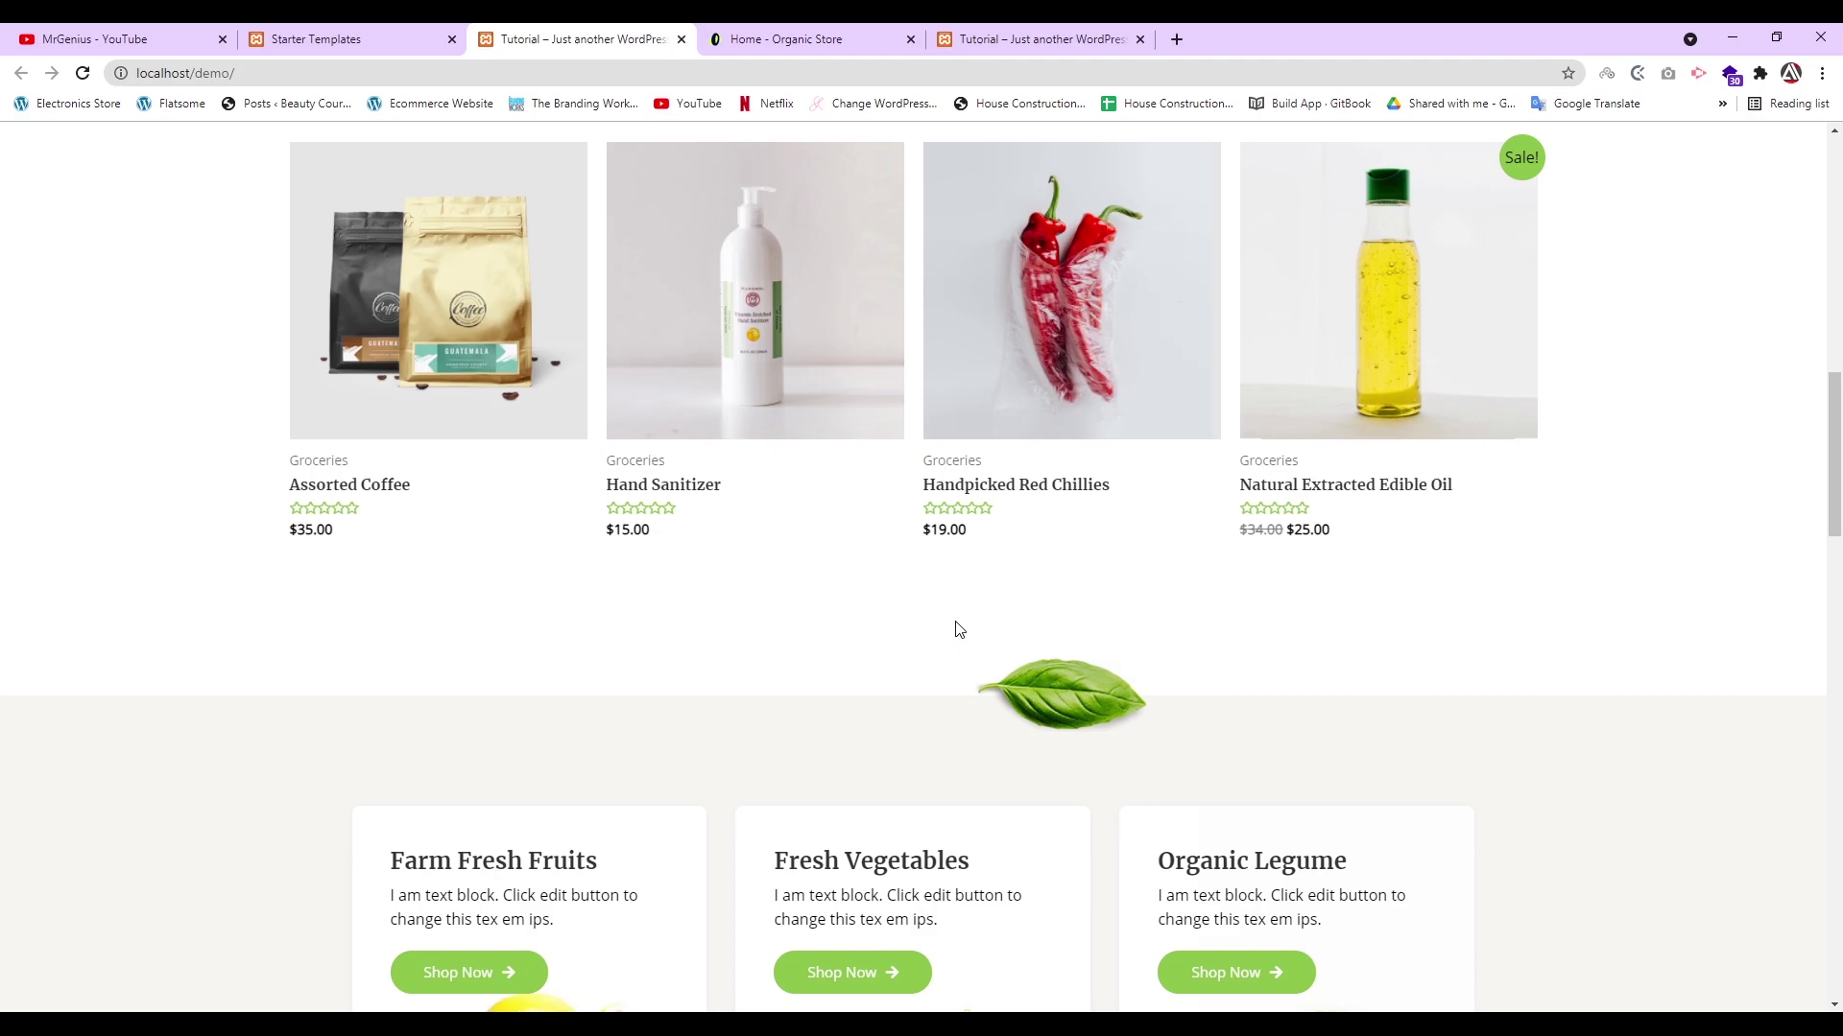
{"action": "scroll", "coordinate": [958, 629], "scroll_direction": "up", "scroll_amount": 10}
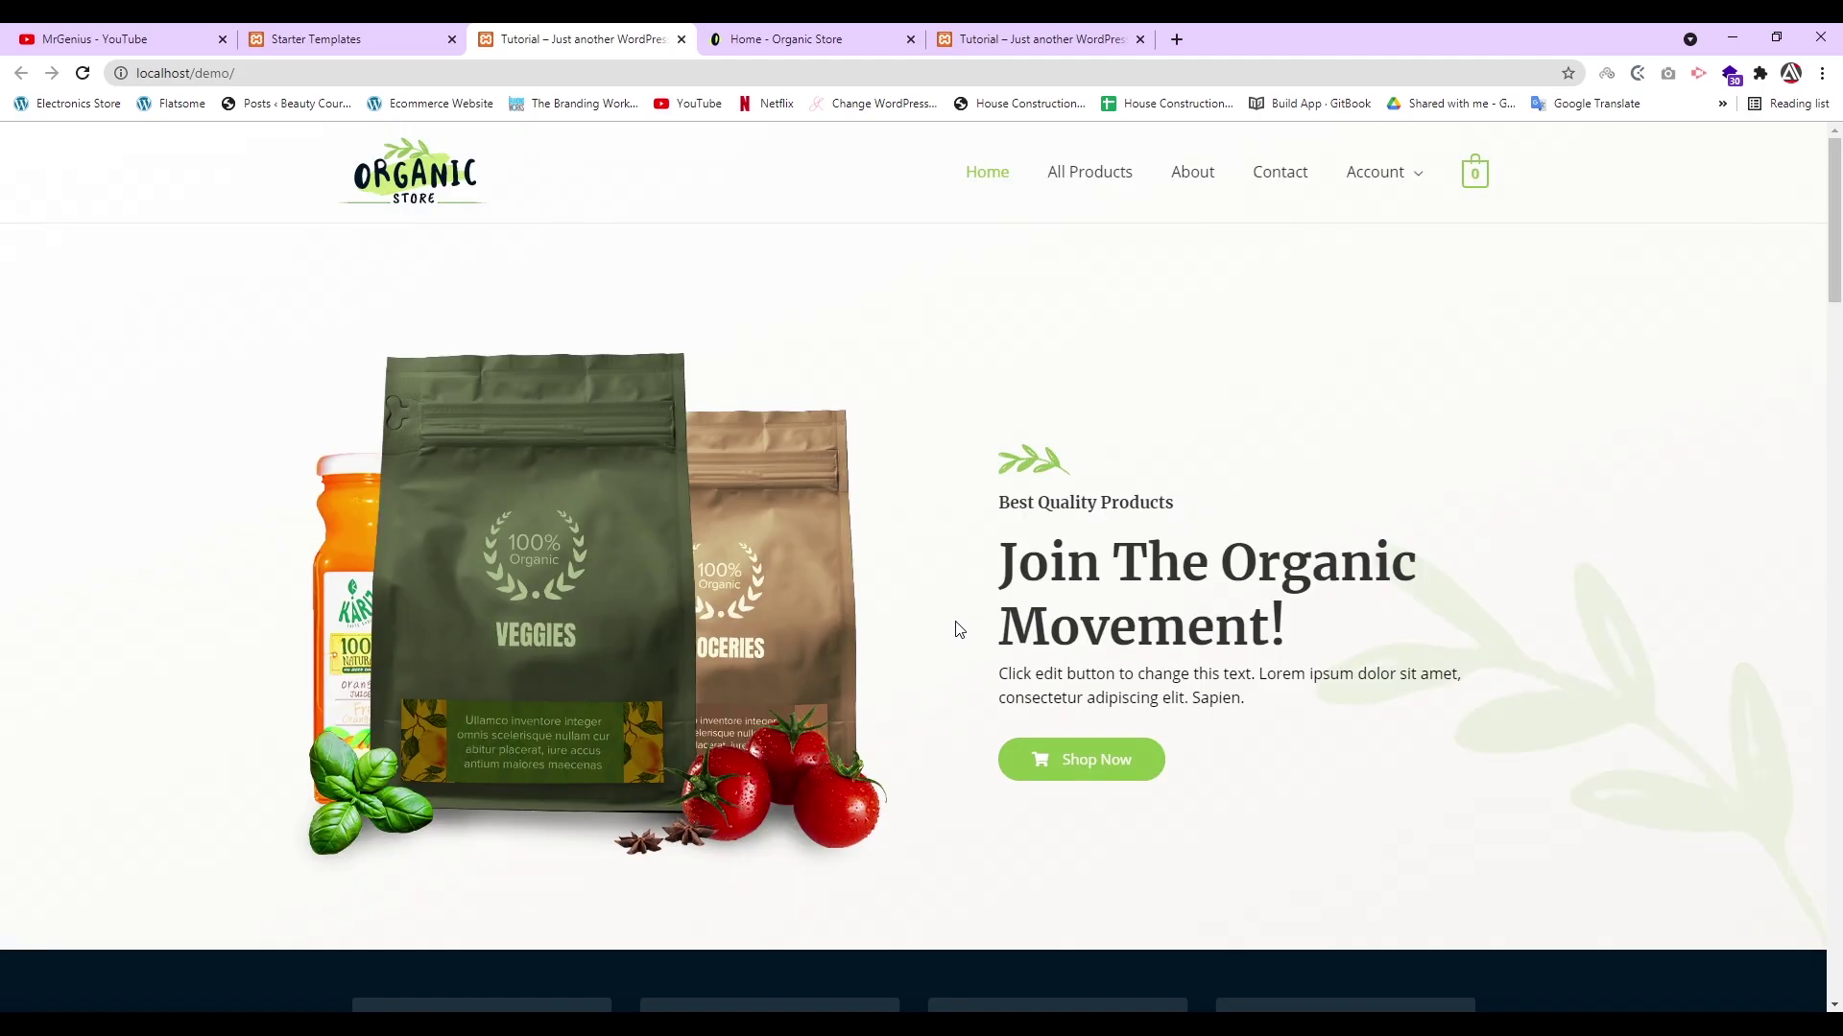